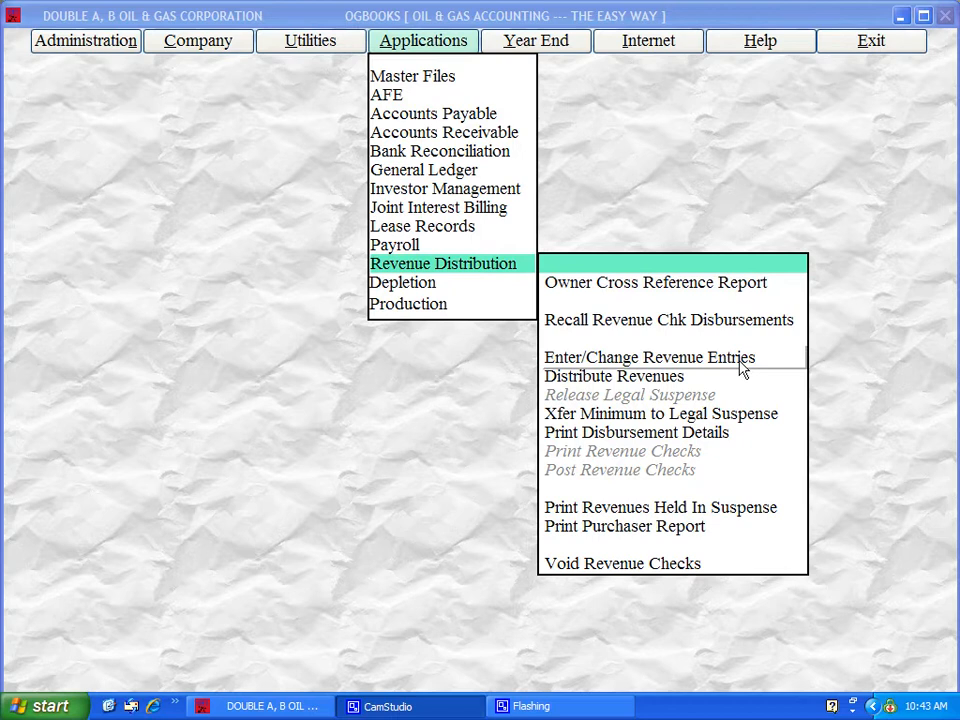
Start a new entry in Enter/Change Revenue Entries with JJ GAS GATHERERS as the purchaser
left_click(742, 368)
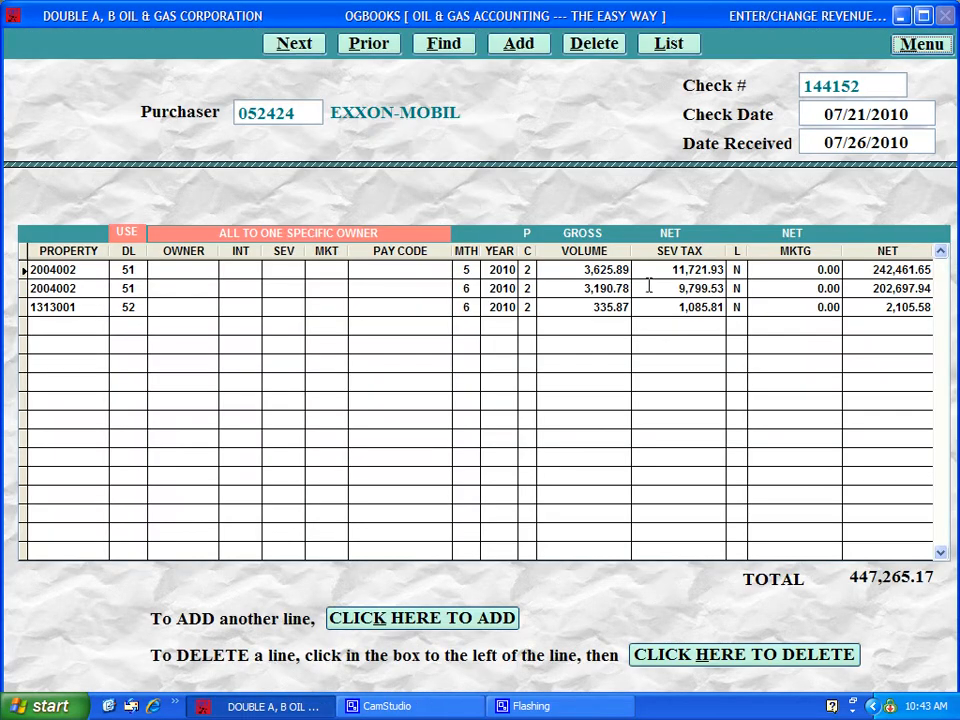
left_click(530, 47)
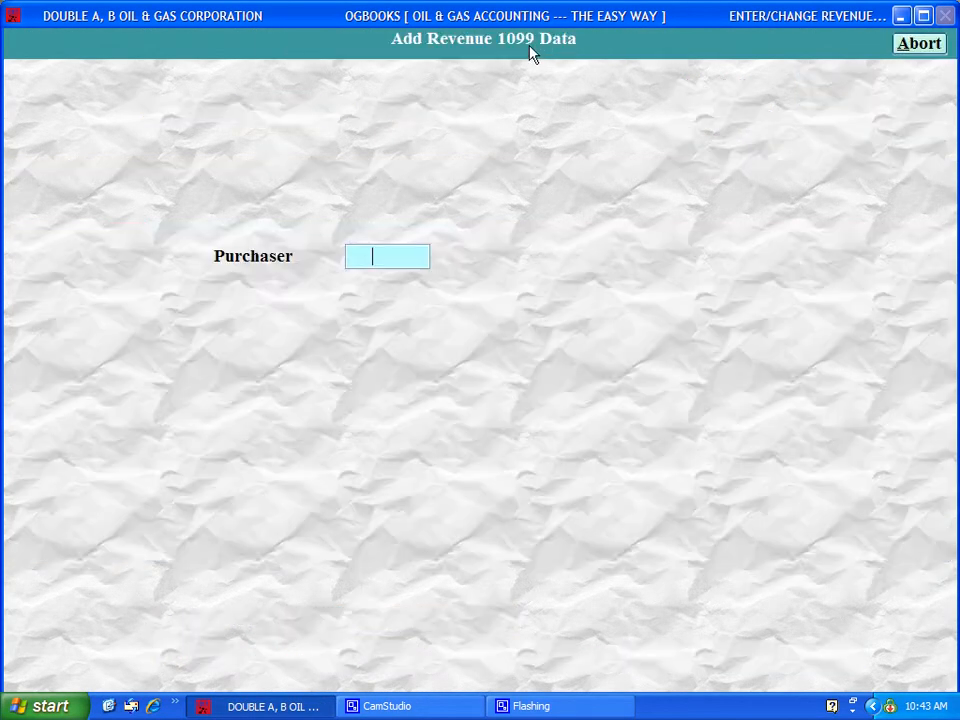
double_click(377, 257)
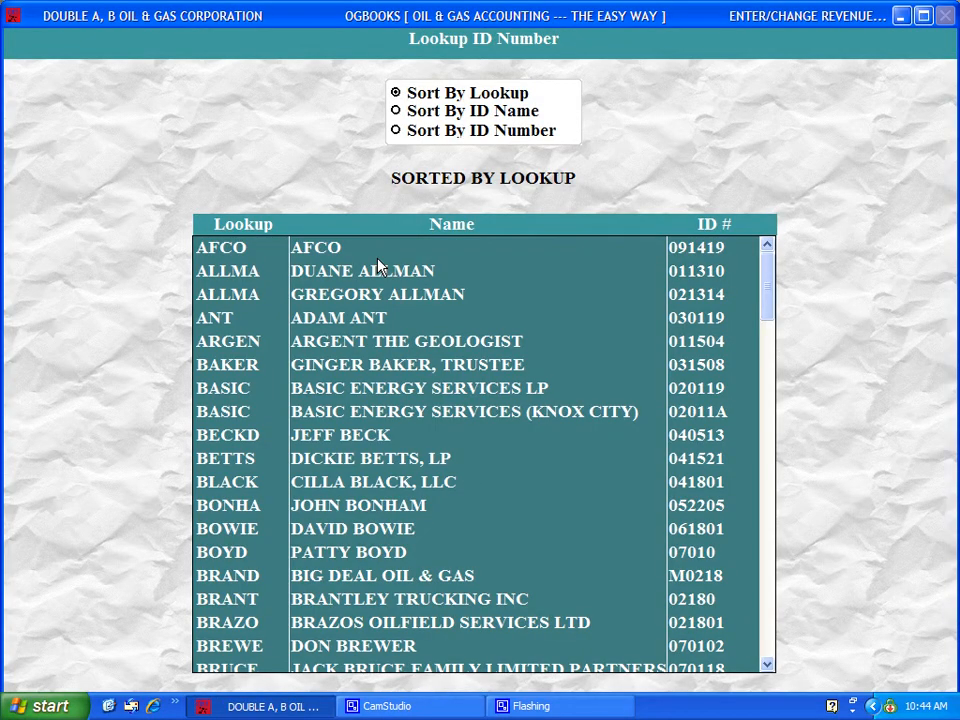
type("jj")
double_click(365, 481)
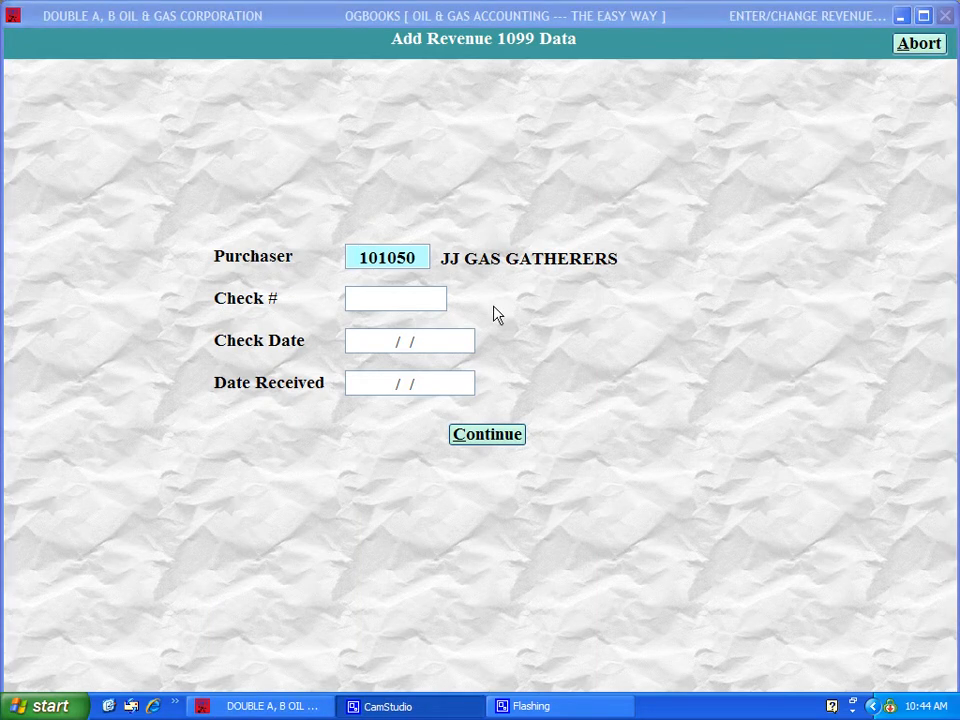
Enter check number 8246013, check date 07/31/2010 and date received 08/04/2010, and continue to the entry lines
left_click(397, 298)
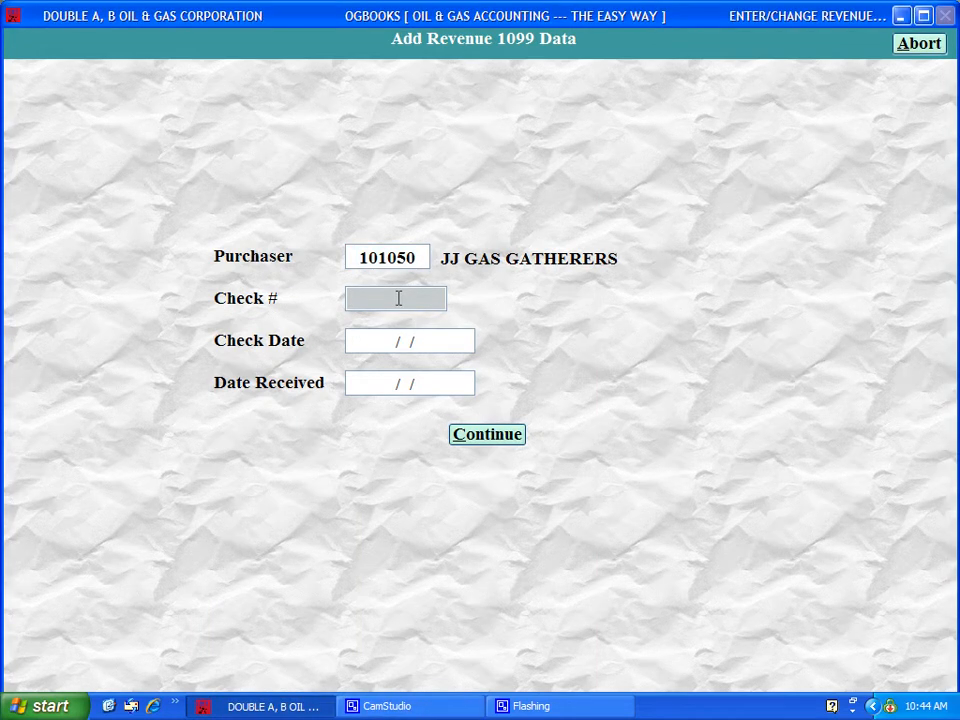
type("8246013")
key("Return")
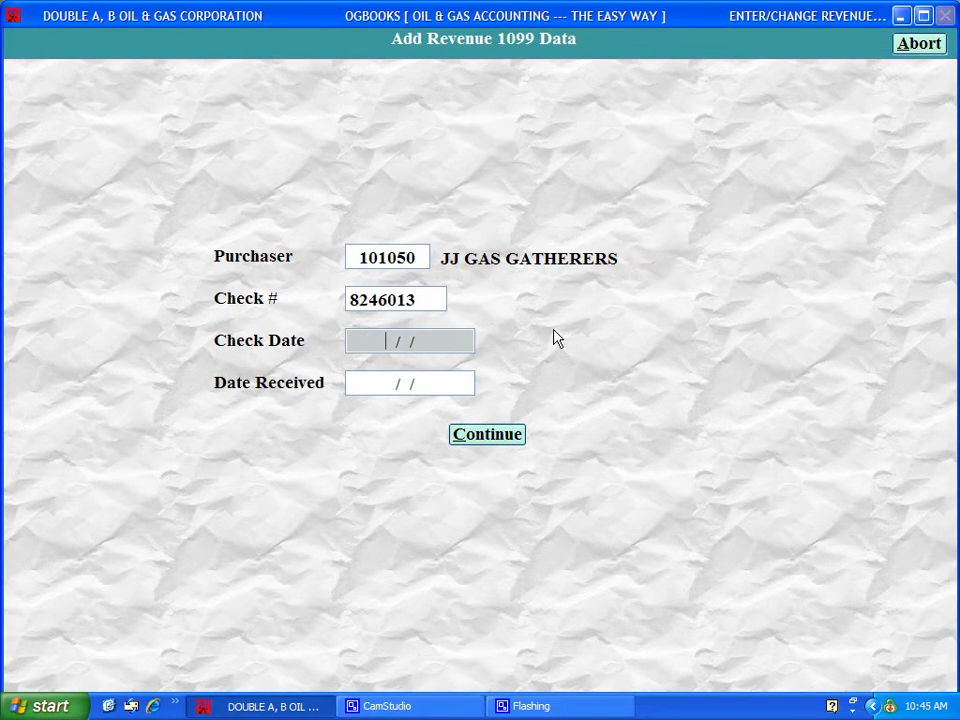
type("073110")
key("Return")
type("080410")
key("Return")
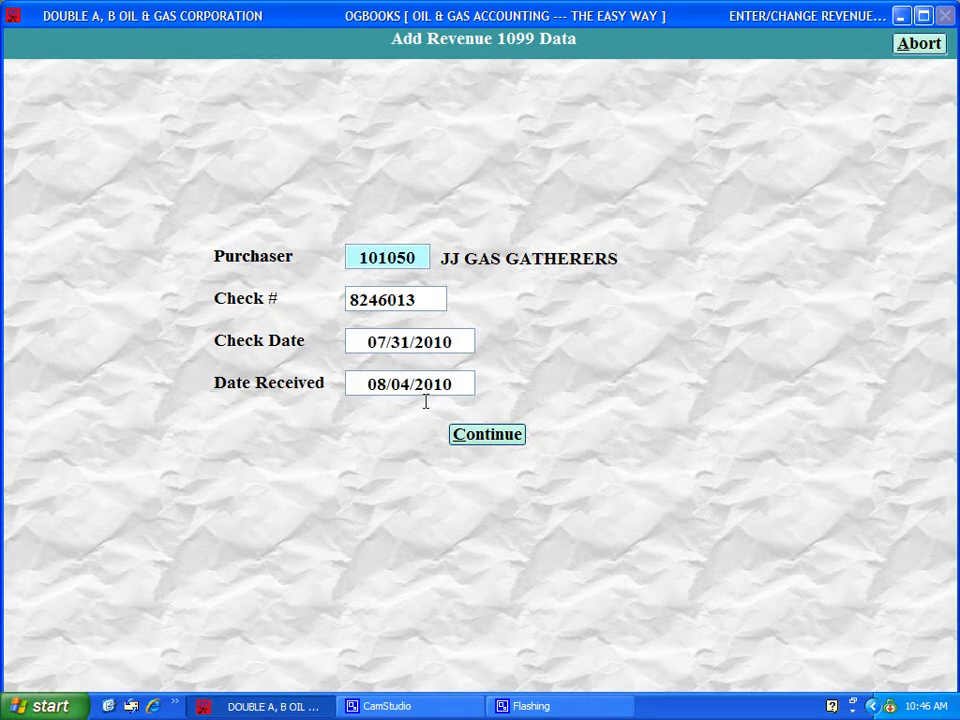
left_click(477, 440)
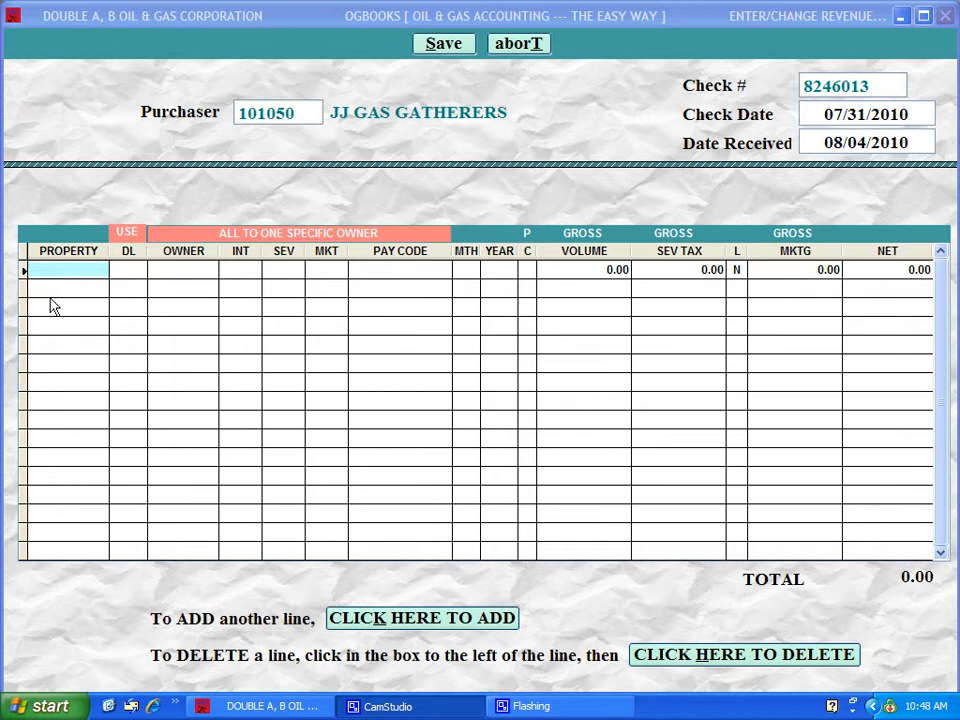
Look up property WUORI 1-2A HD4 and distribution level 51, GAS DISTRIBUTION, for the first entry line
double_click(64, 270)
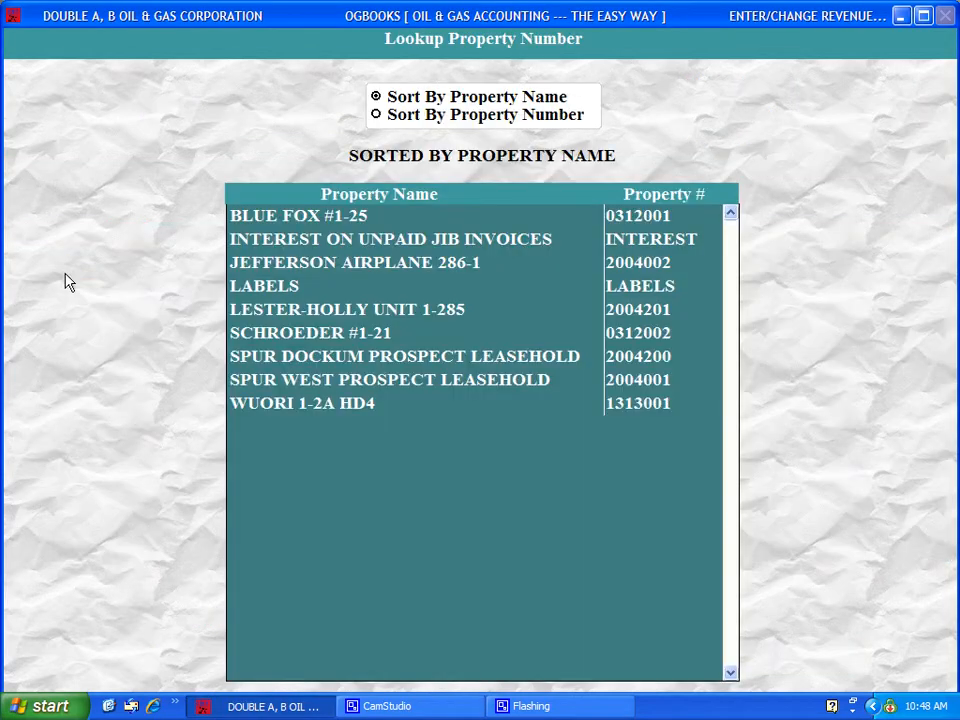
double_click(251, 402)
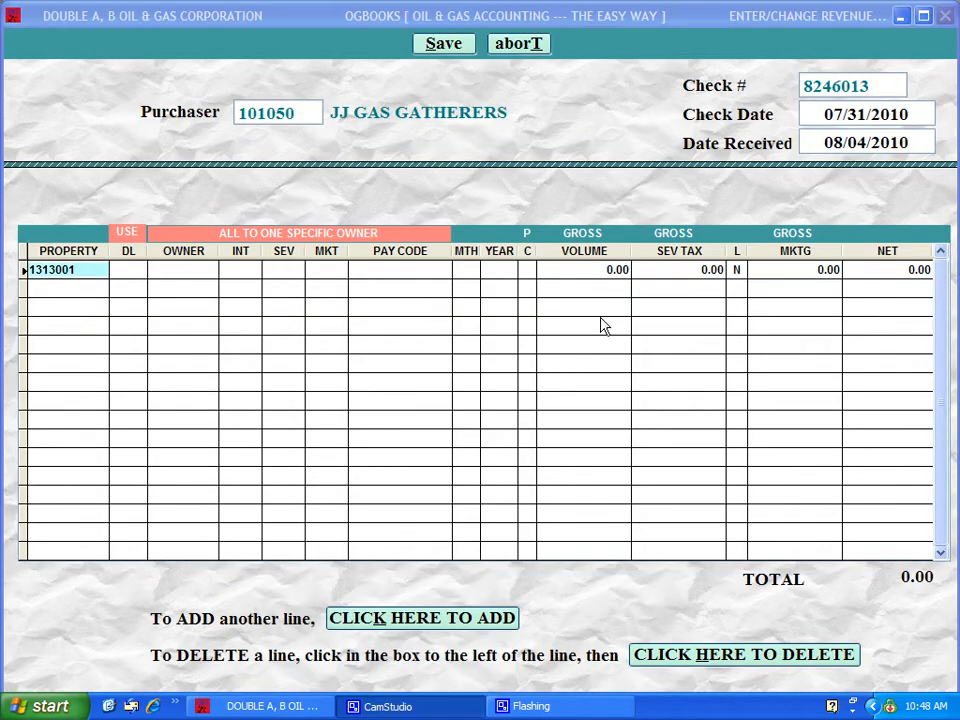
double_click(126, 273)
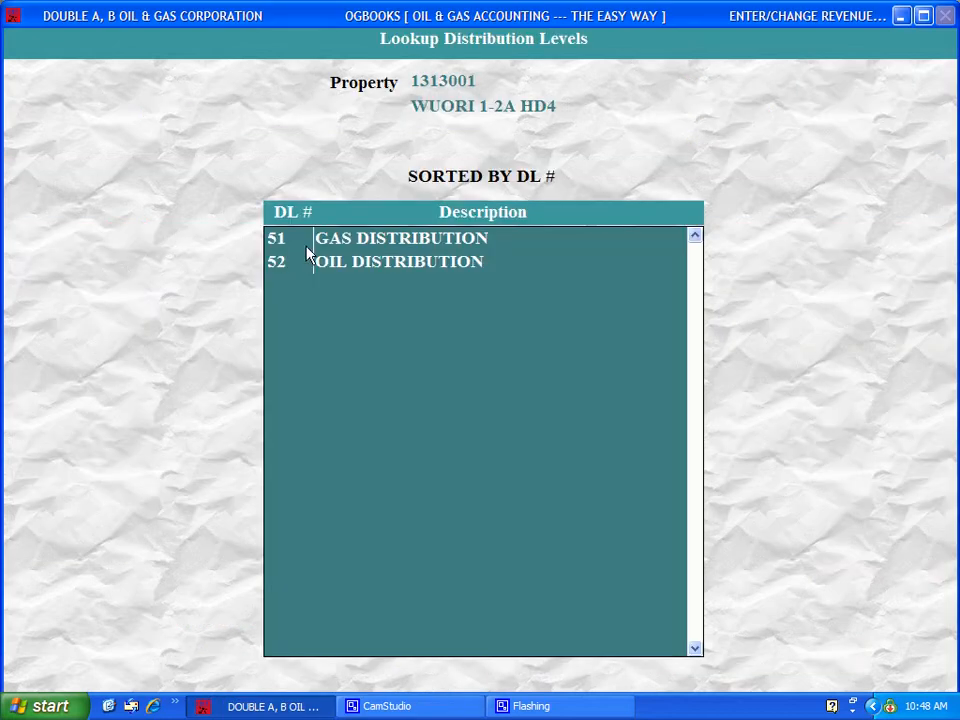
double_click(349, 243)
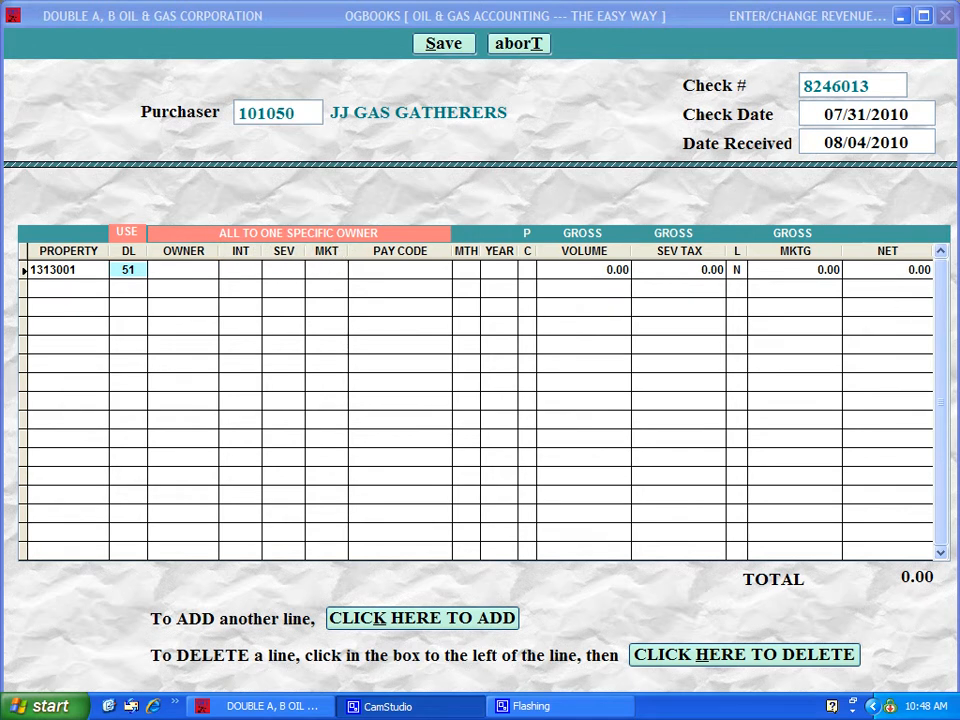
Set the first line's month to 4, year to 2010 and PC to 1
left_click(470, 271)
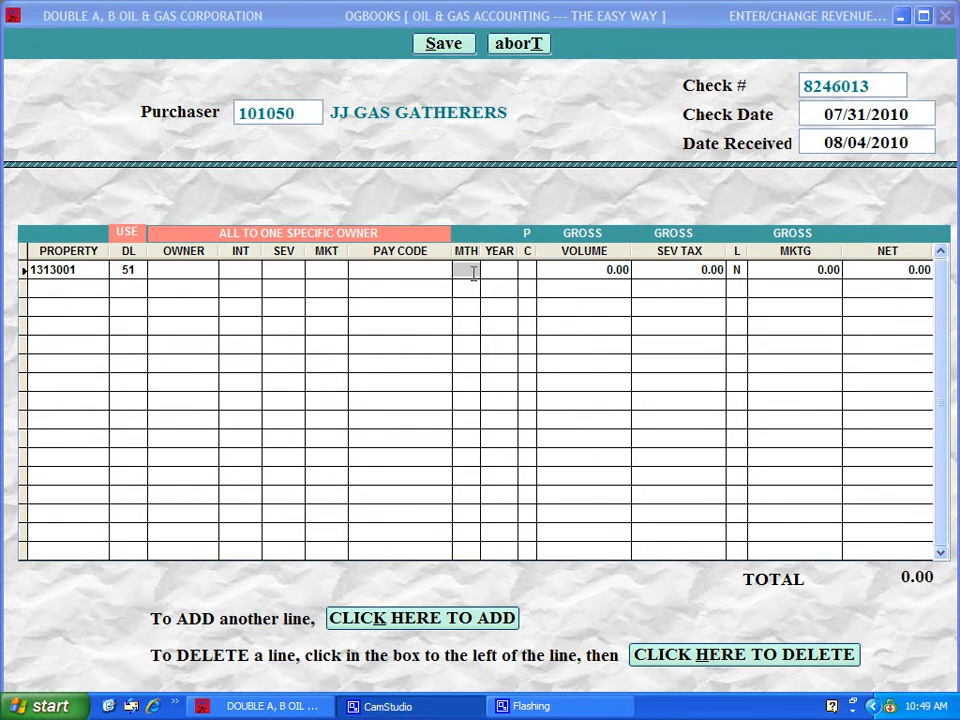
type("4")
key("Tab")
type("2010")
key("Tab")
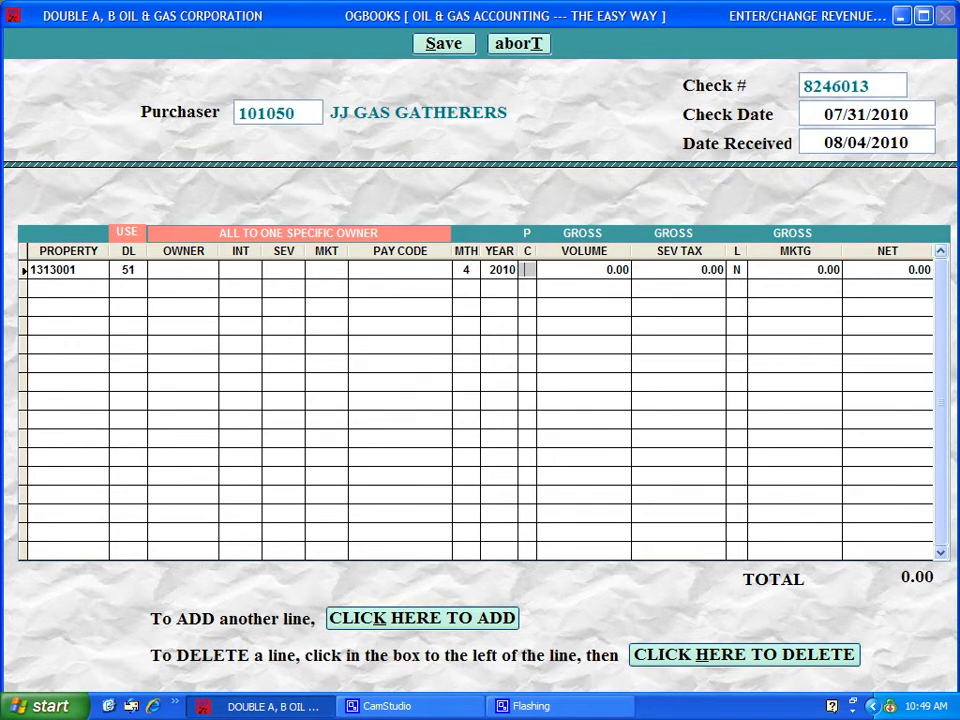
left_click(525, 270)
type("1")
key("Tab")
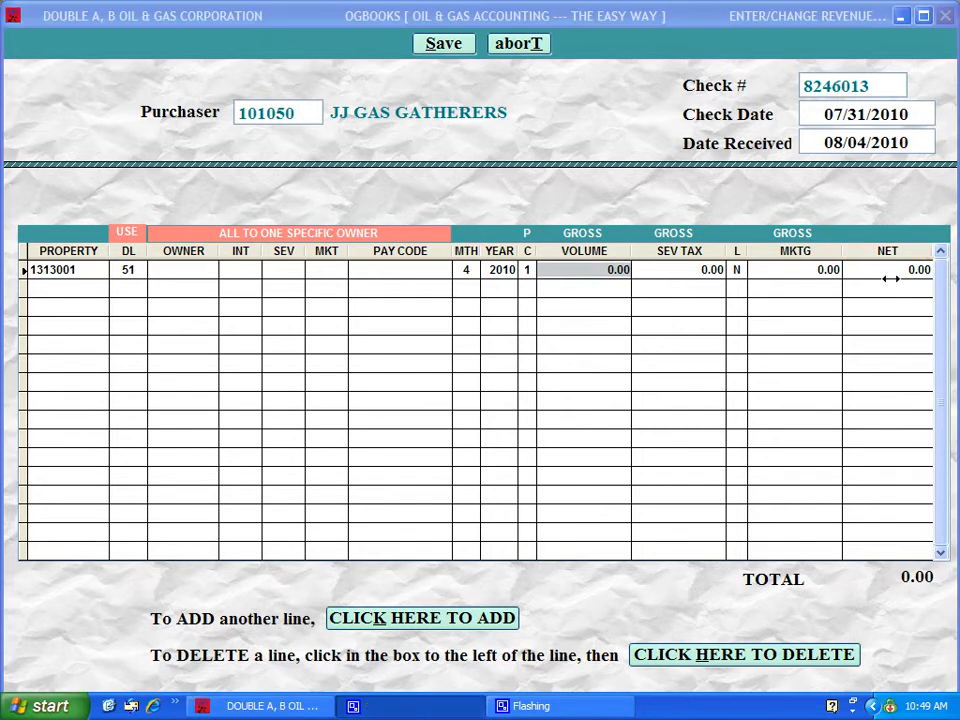
Complete the first line with gross volume 3,896.00, severance tax 2,084.62, marketing 773.22 and net 3,584.70
left_click(573, 270)
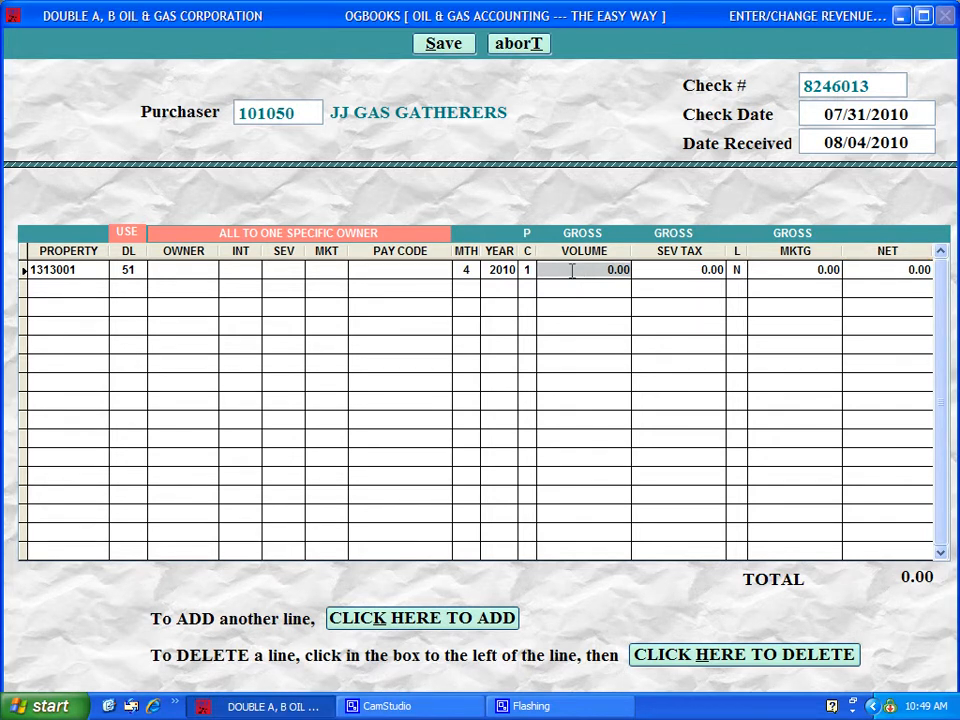
type("3,896")
key("Tab")
type("2,084.62")
key("Tab")
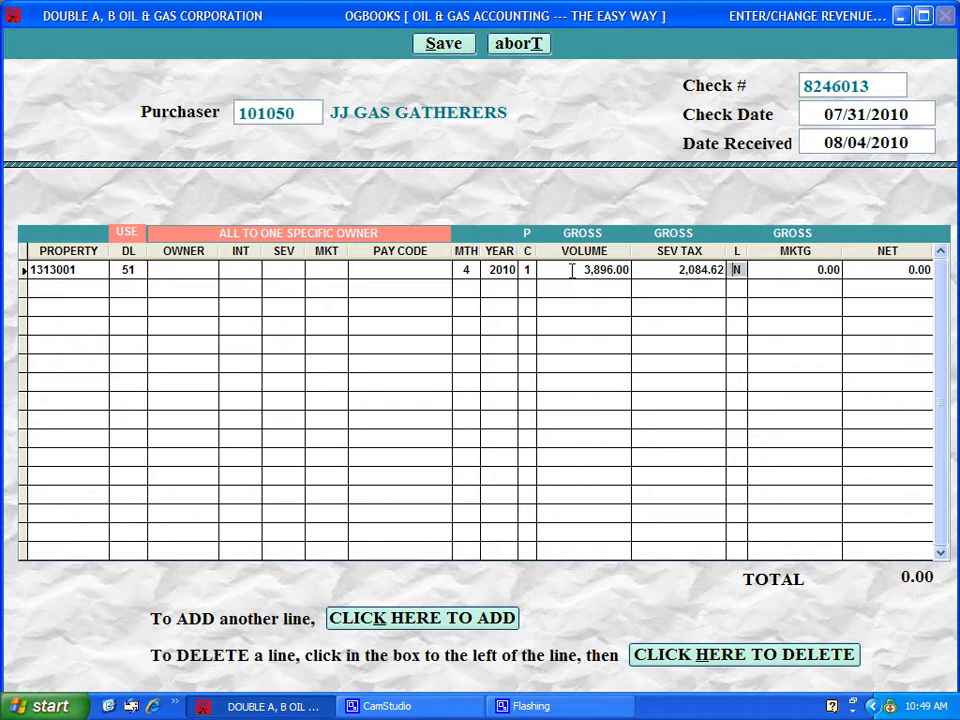
key("Tab")
type("773.22")
key("Tab")
type("3,584.70")
key("Tab")
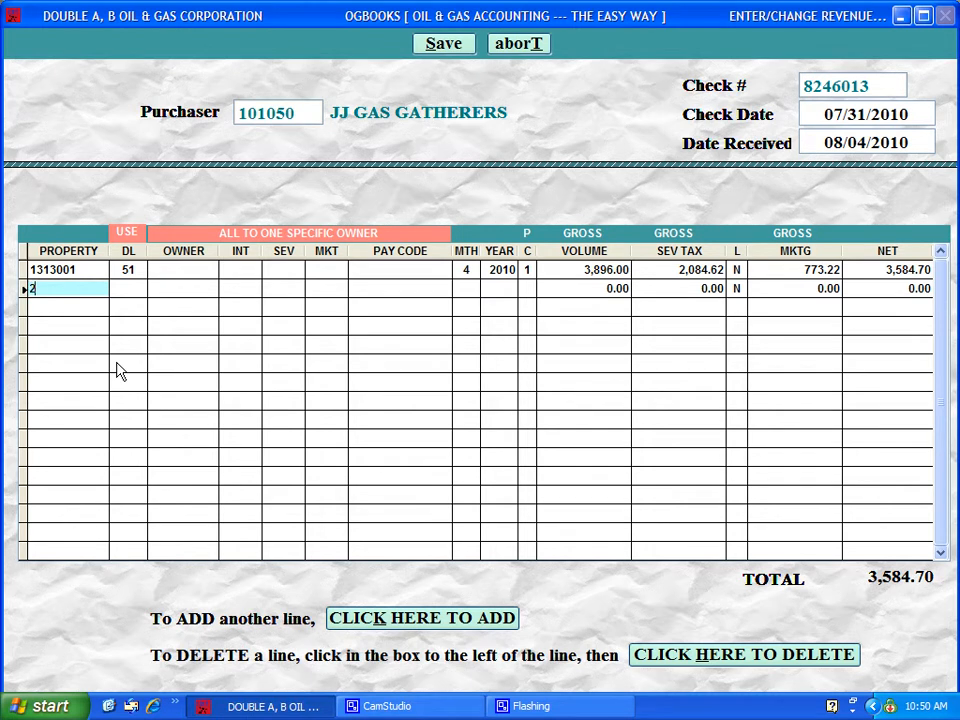
Add a second line for property 2004002 with DL 51, month 4, year 2010 and PC 1
type("2")
key("Tab")
type("51")
key("Tab")
key("Tab")
key("Tab")
key("Tab")
key("Tab")
key("Tab")
type("4")
key("Tab")
type("2010119")
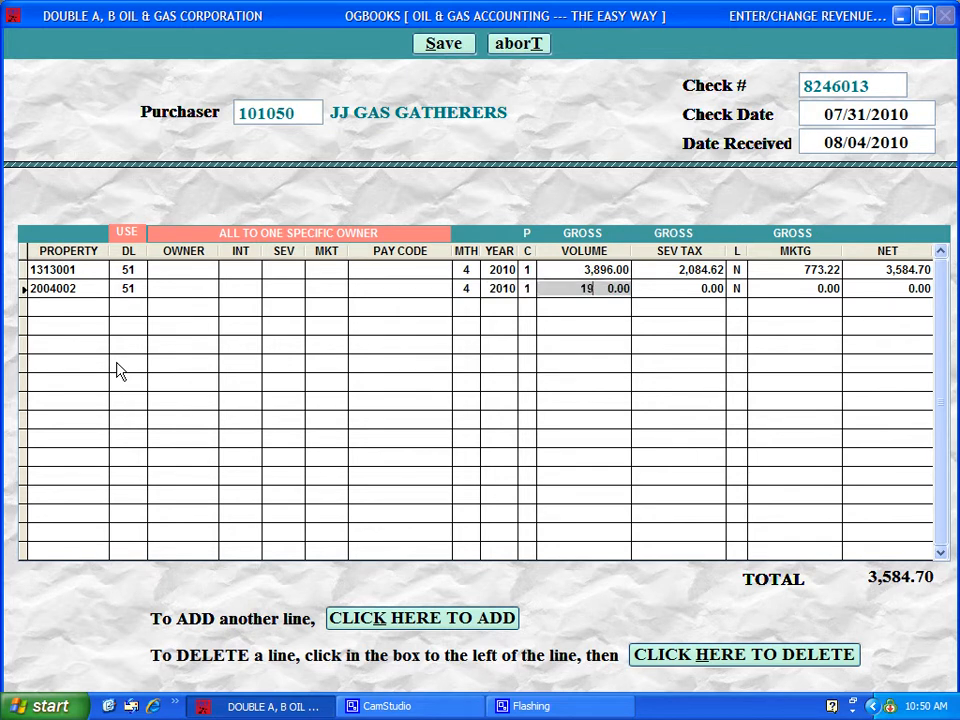
Complete the property 2004002 line with gross volume 1,940.00, severance tax 652.72 and net 8,050.24
type("40")
key("Tab")
type("652.72")
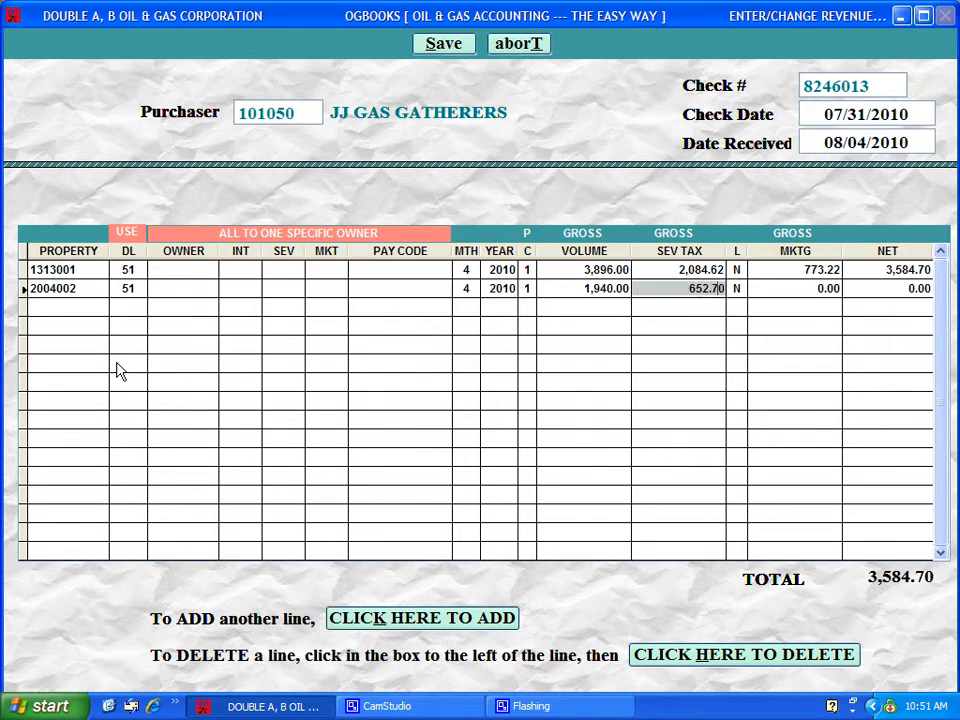
key("Tab")
key("Tab")
type("8050.20")
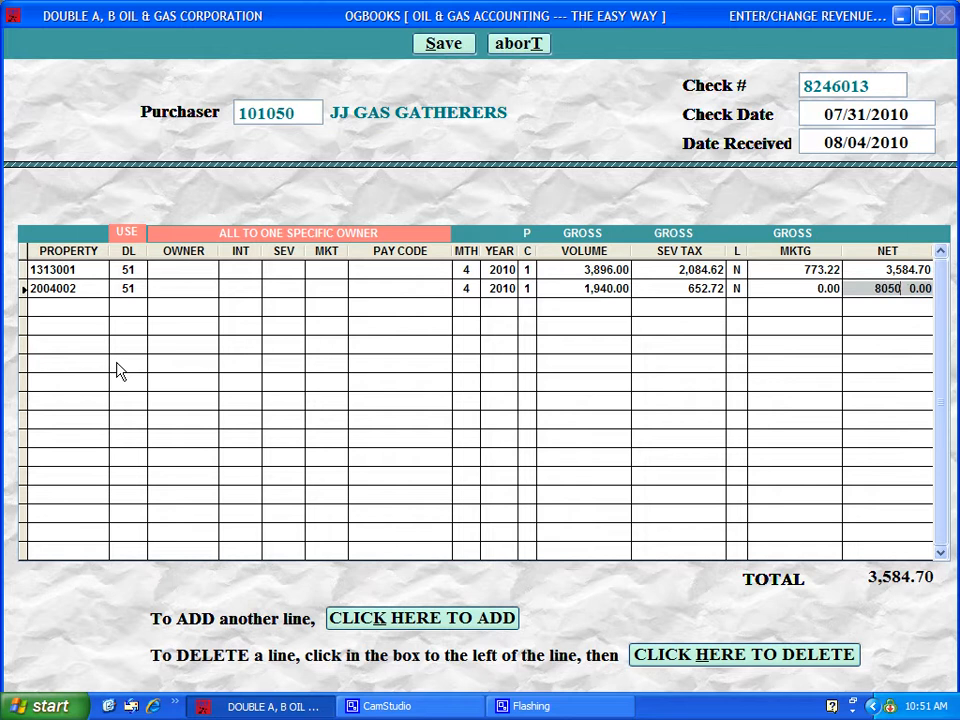
key("Return")
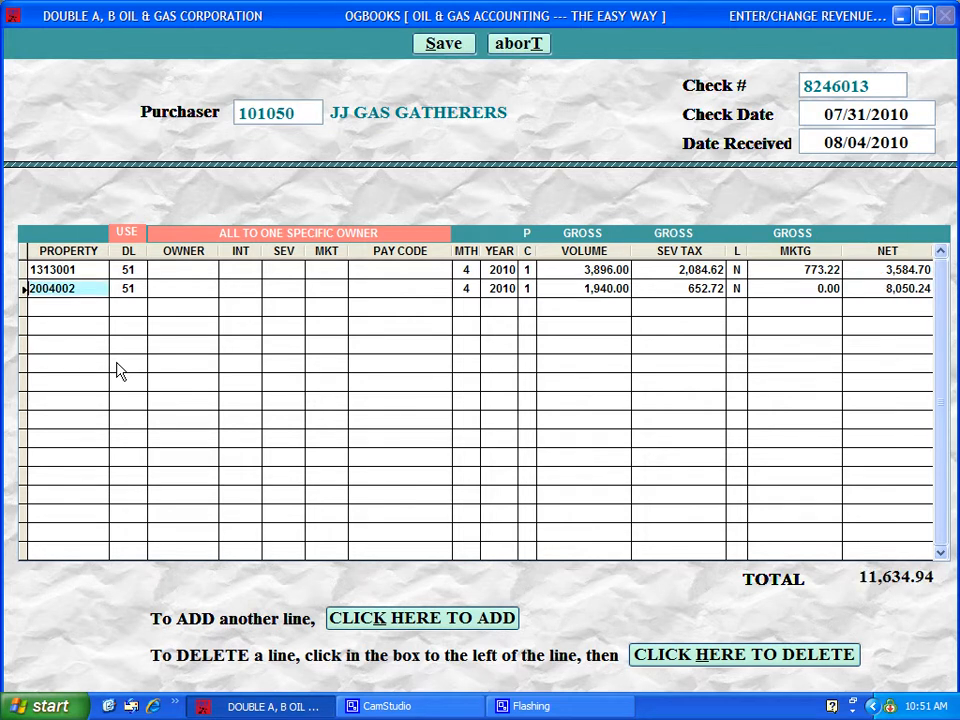
Add a third line for property 2004201 with DL 51, month 4, year 2010 and PC 1
left_click(395, 620)
type("2004201")
key("Tab")
type("51")
key("Tab")
key("Tab")
key("Tab")
key("Tab")
key("Tab")
key("Tab")
type("4")
key("Tab")
type("2010")
key("Tab")
type("1")
key("Tab")
Enter gross volume 11,910.00, severance tax 4,243.52 and net 52,336.72 for property 2004201, and save the revenue entry
type("11,910")
key("Tab")
type("4,243")
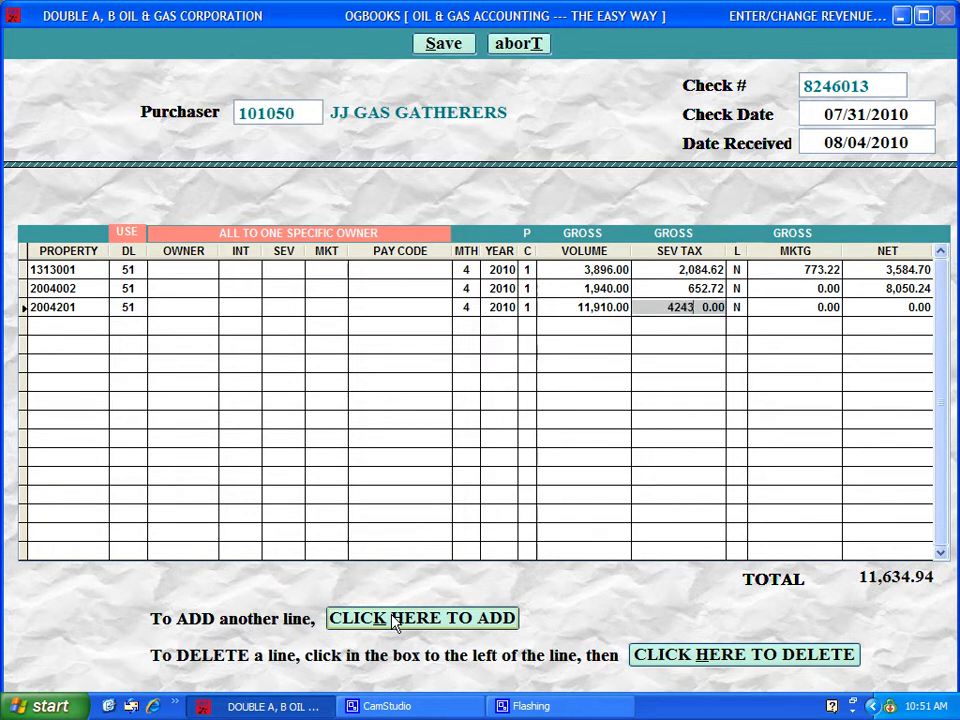
type(".52")
key("Tab")
key("Tab")
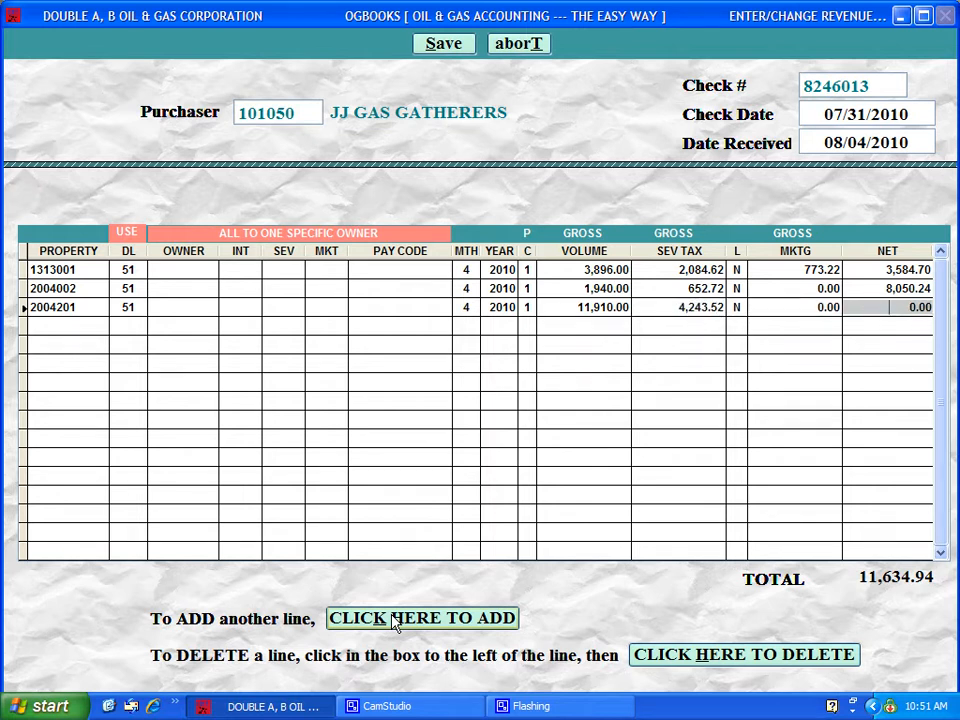
type("52,336.72")
key("Tab")
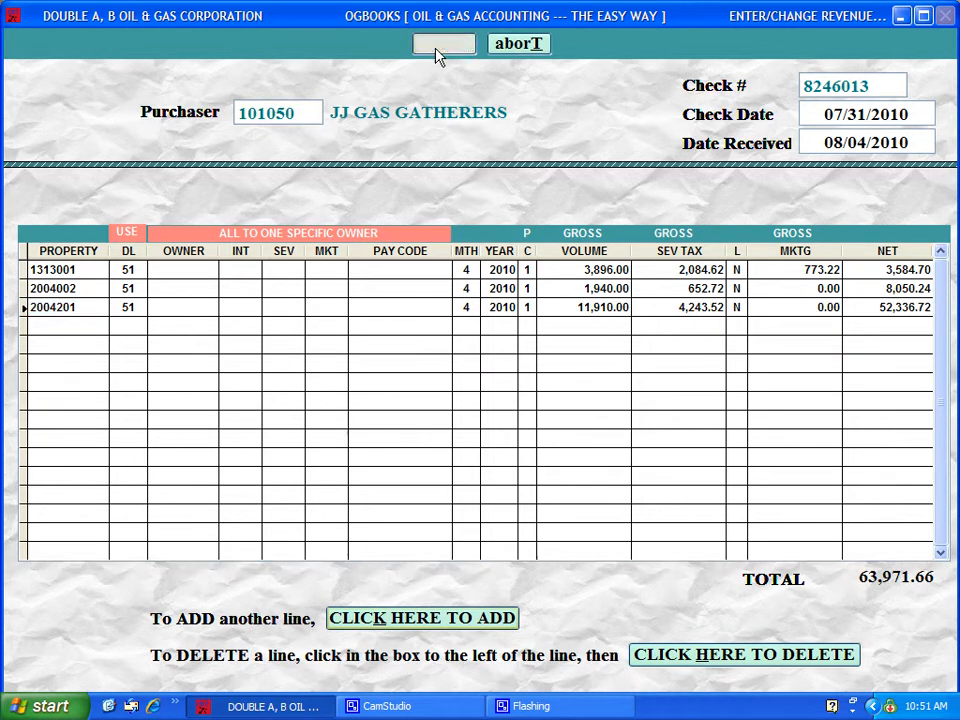
left_click(440, 45)
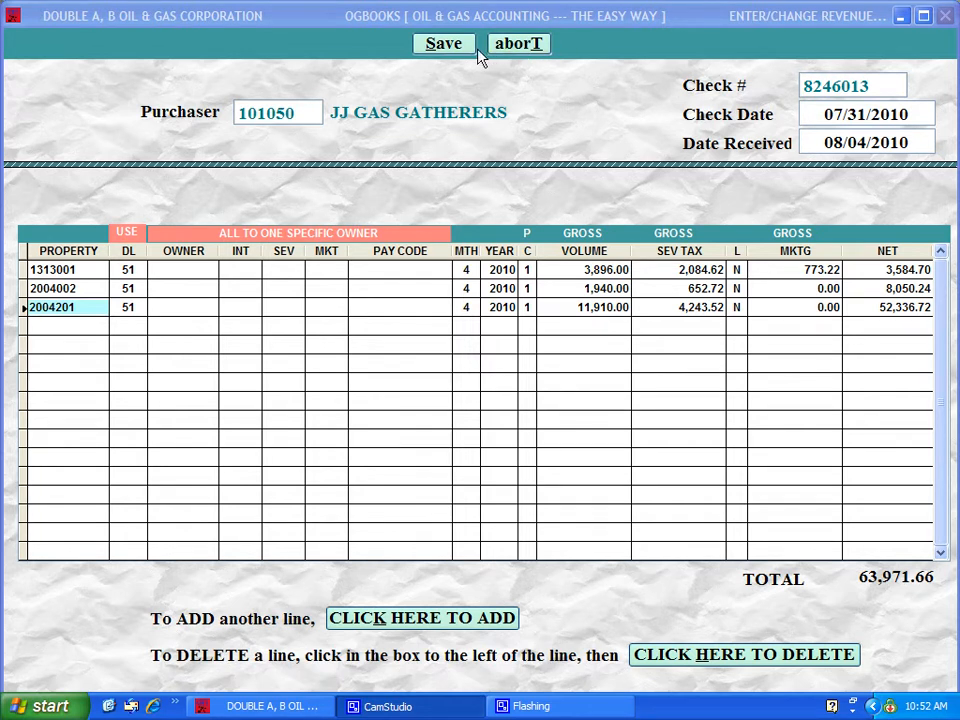
left_click(444, 44)
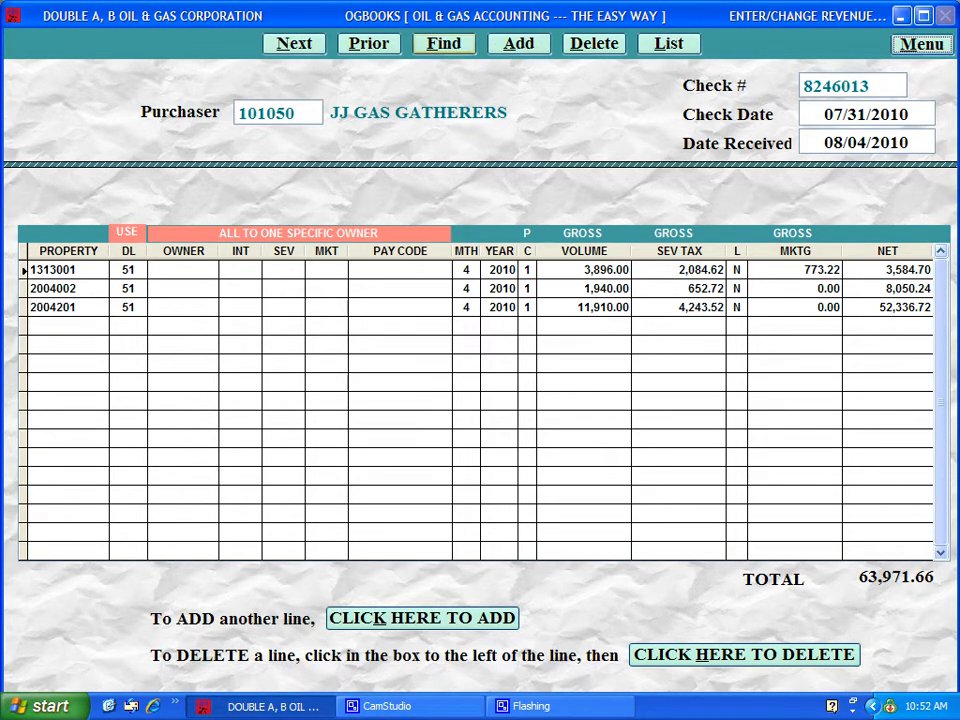
Browse the purchasers' revenue entries and compare whether their severance tax and marketing columns are gross or net
left_click(300, 47)
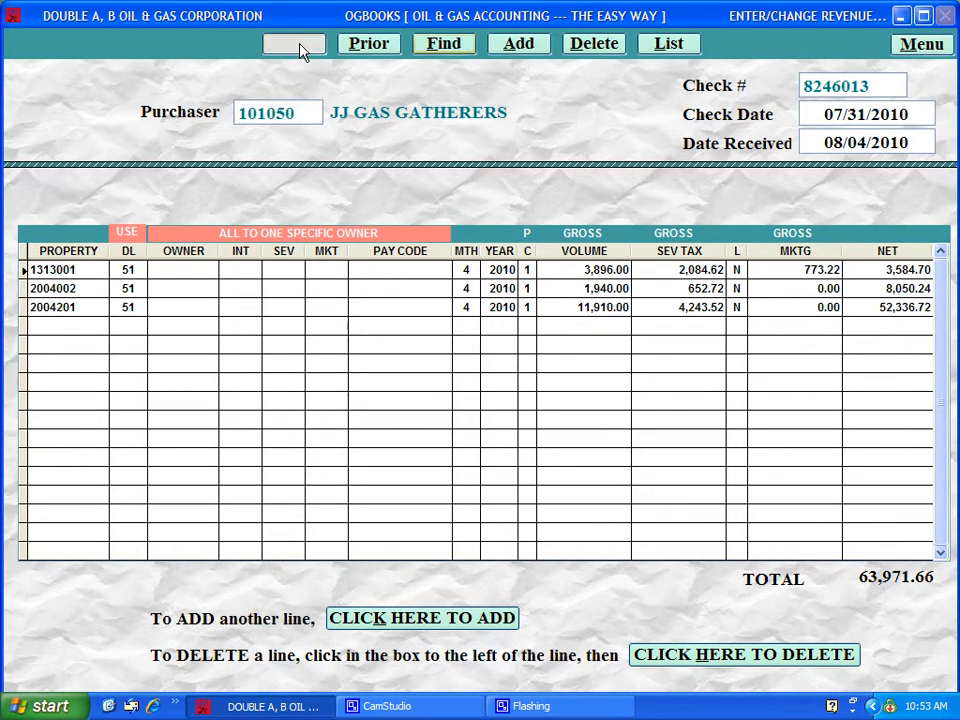
left_click(300, 48)
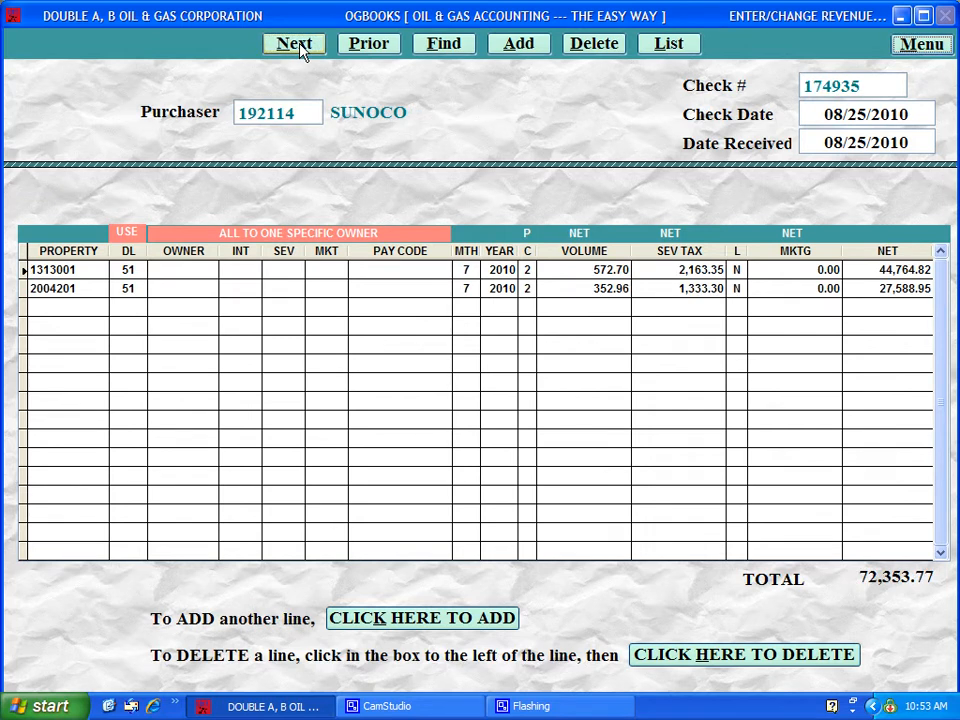
left_click(368, 47)
left_click(368, 47)
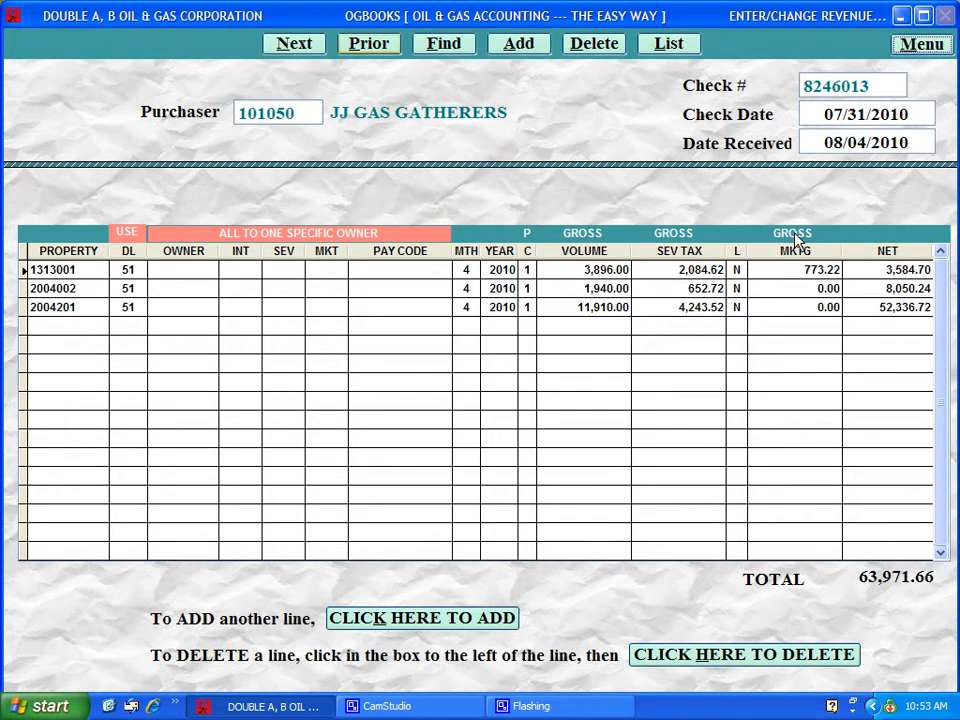
left_click(306, 50)
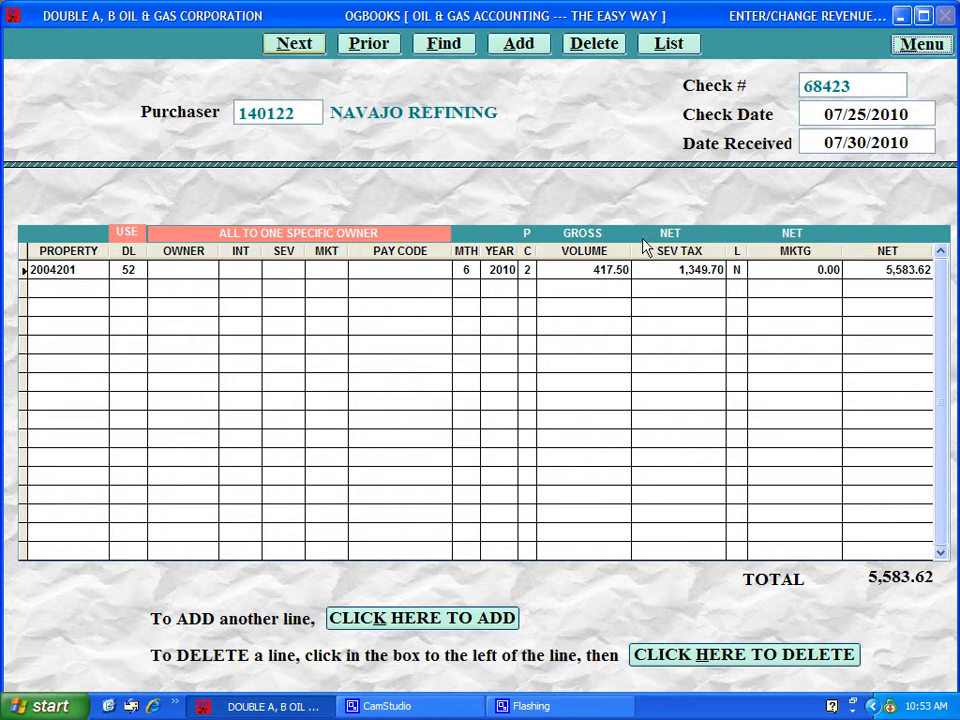
left_click(385, 50)
left_click(387, 52)
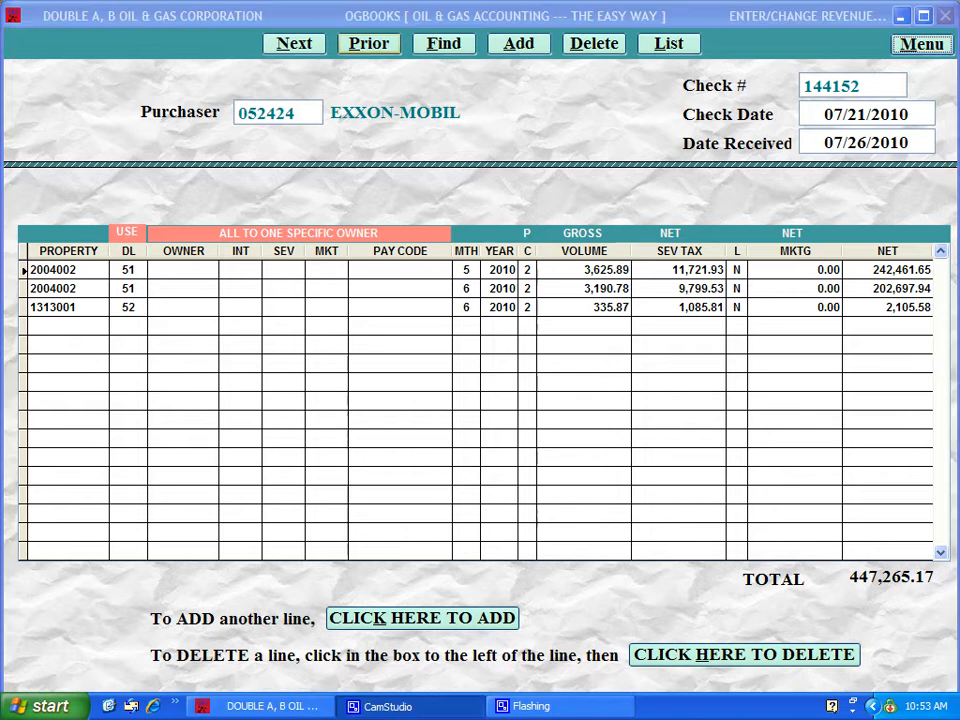
List the revenue entries as a report with Screen Display output and review all purchaser checks
left_click(668, 45)
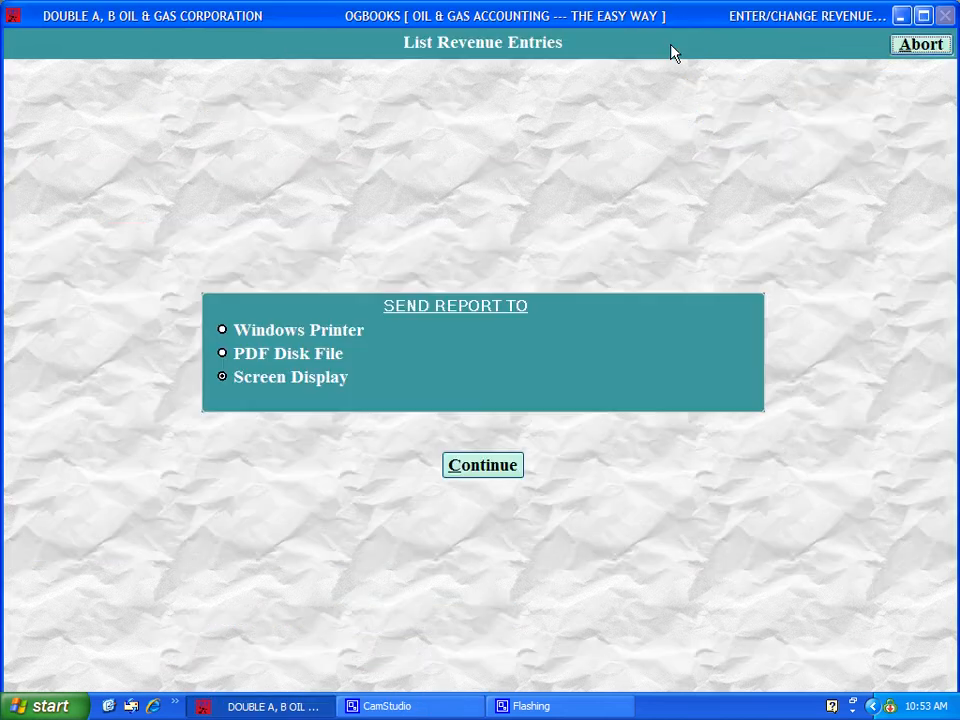
left_click(475, 467)
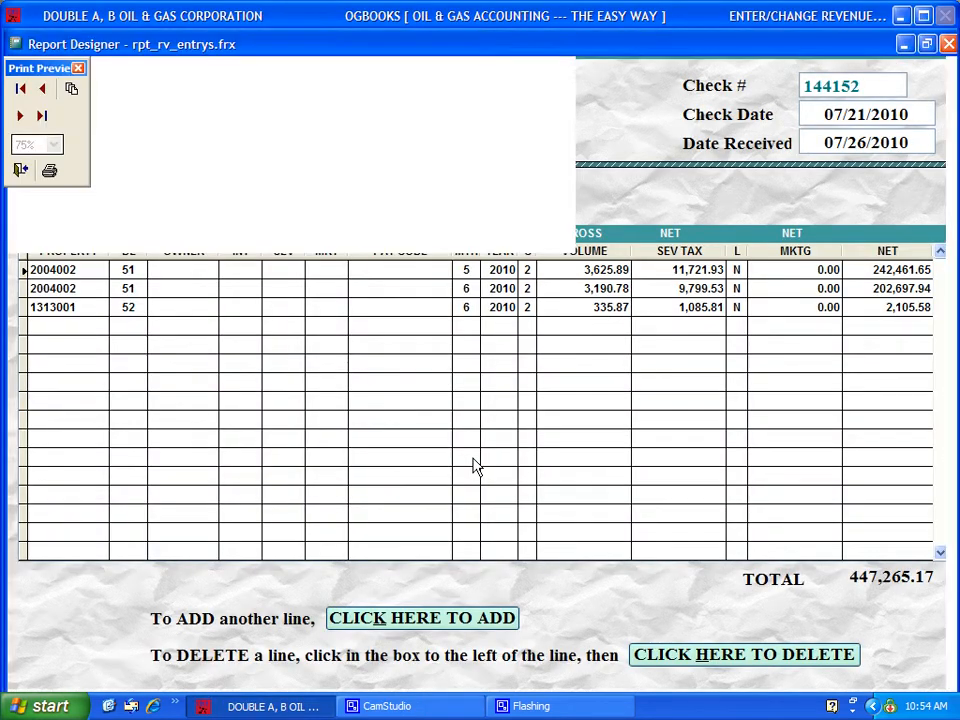
scroll(524, 416, "down", 3)
scroll(525, 418, "up", 2)
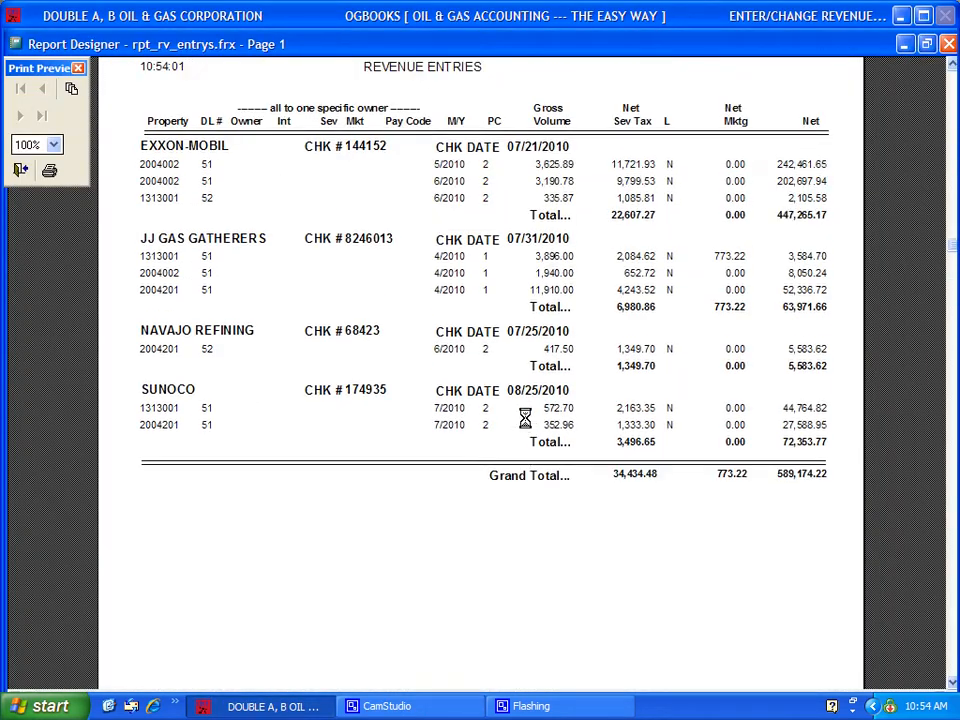
Close the revenue entries report and distribute all listed revenue entries, with the distribution report sent to Screen Display
left_click(22, 170)
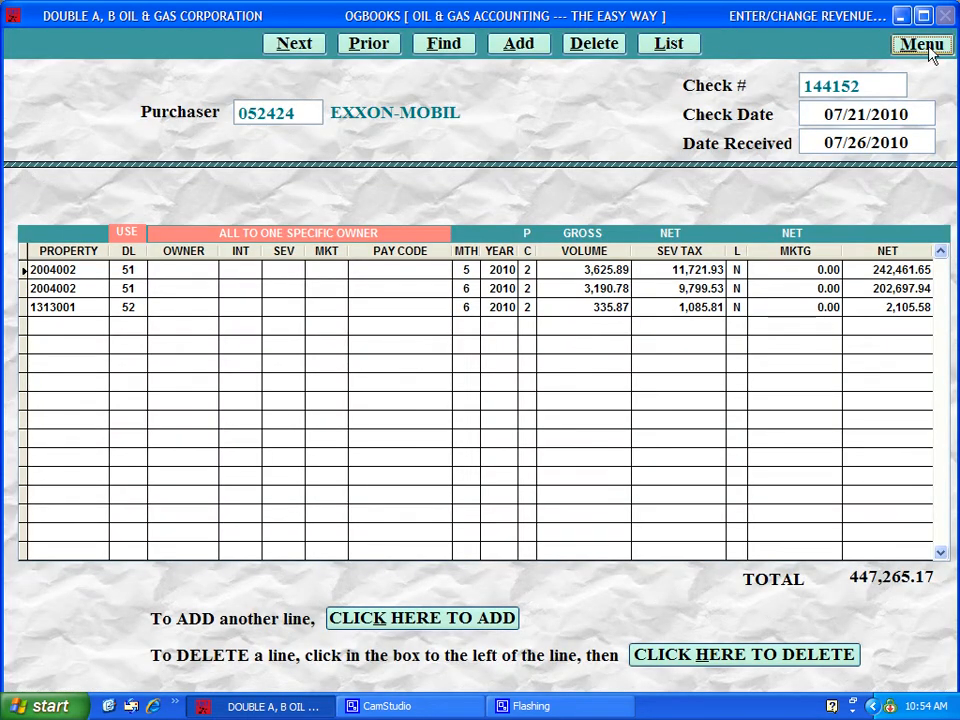
left_click(929, 52)
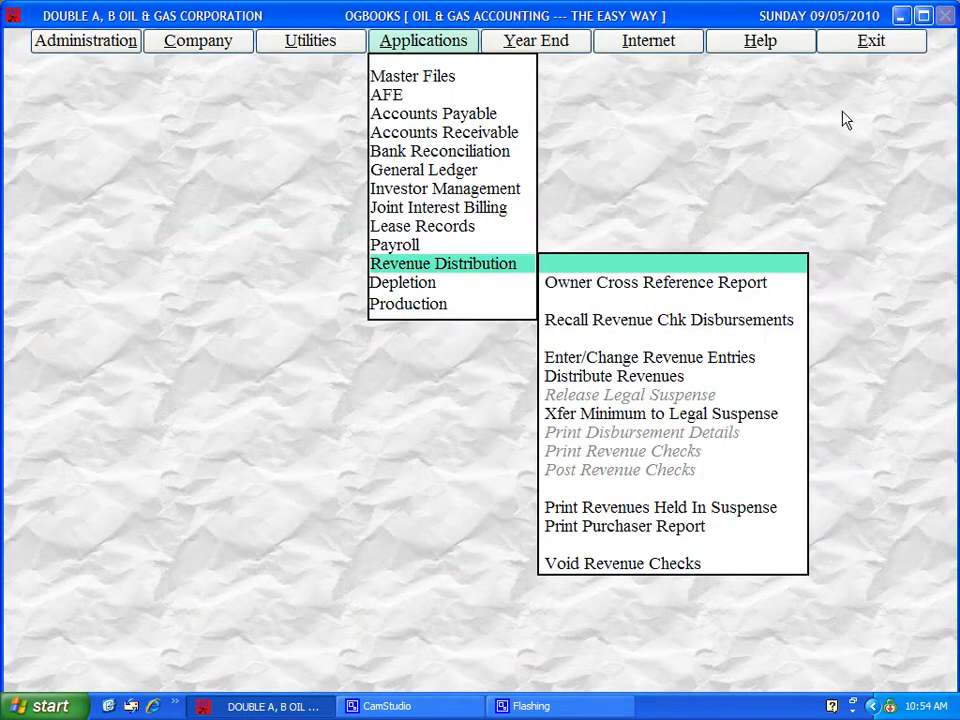
left_click(667, 376)
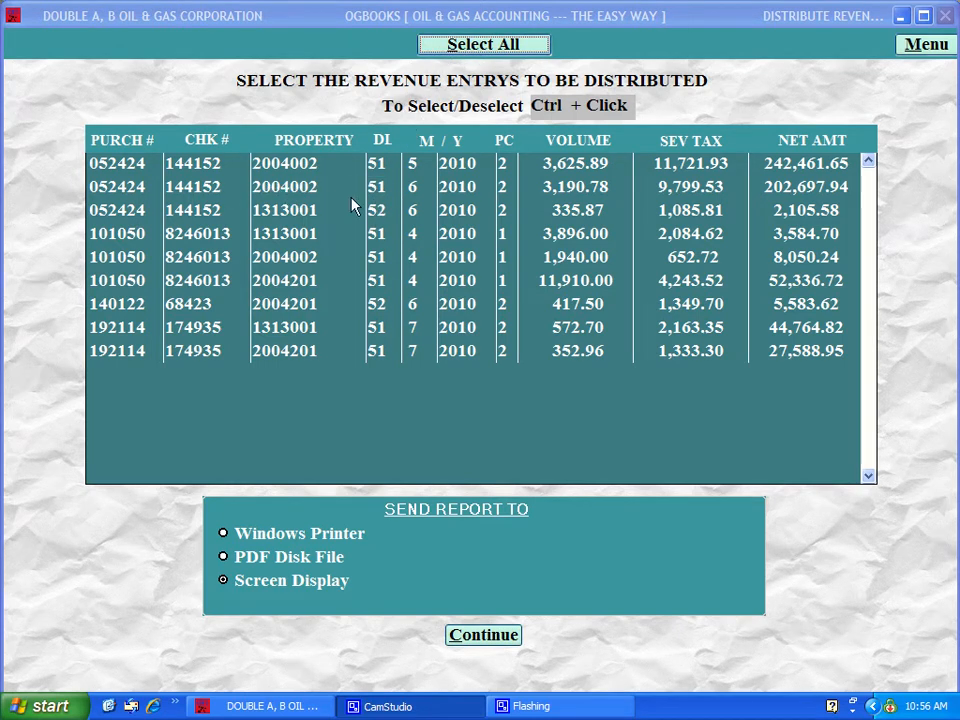
left_click(465, 50)
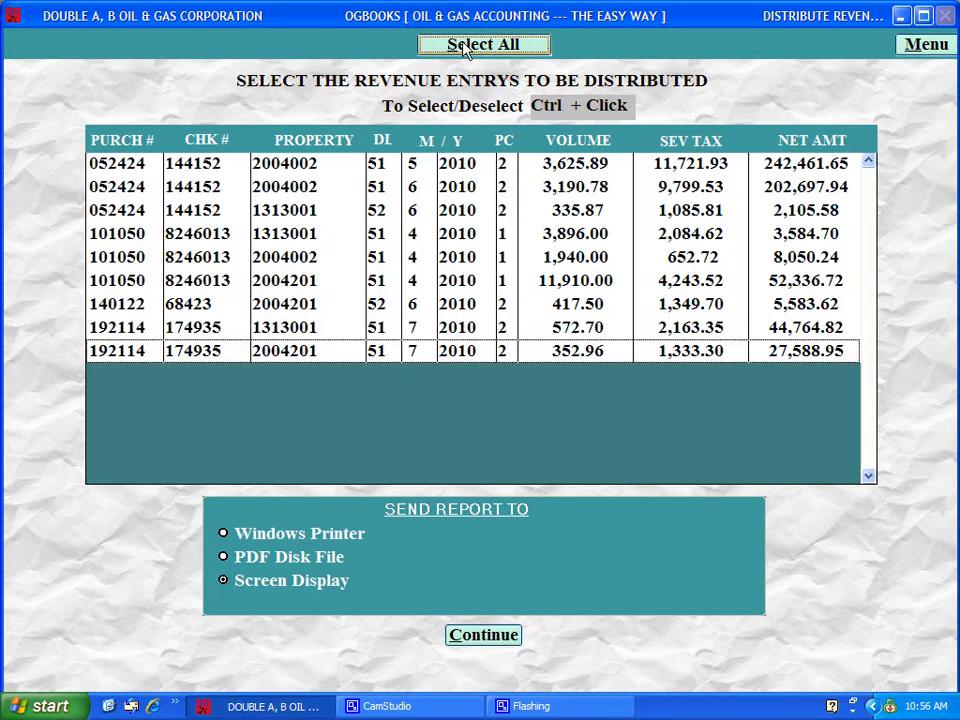
left_click(484, 636)
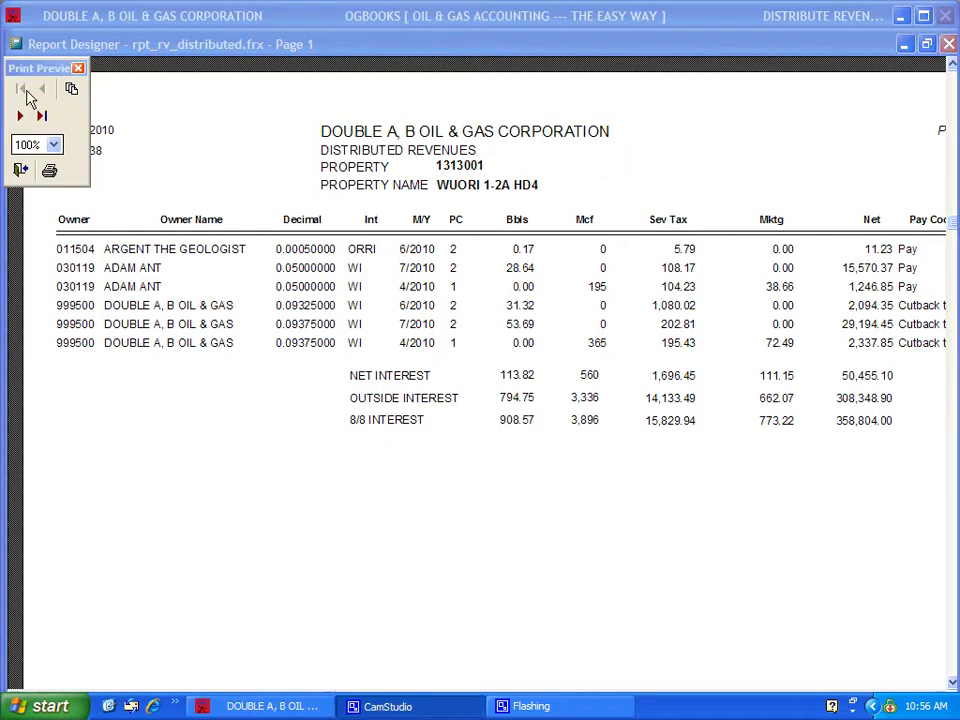
Review the distributed revenues report page by page at 75% zoom, checking each property's owner amounts and interest totals, and close it
left_click(55, 145)
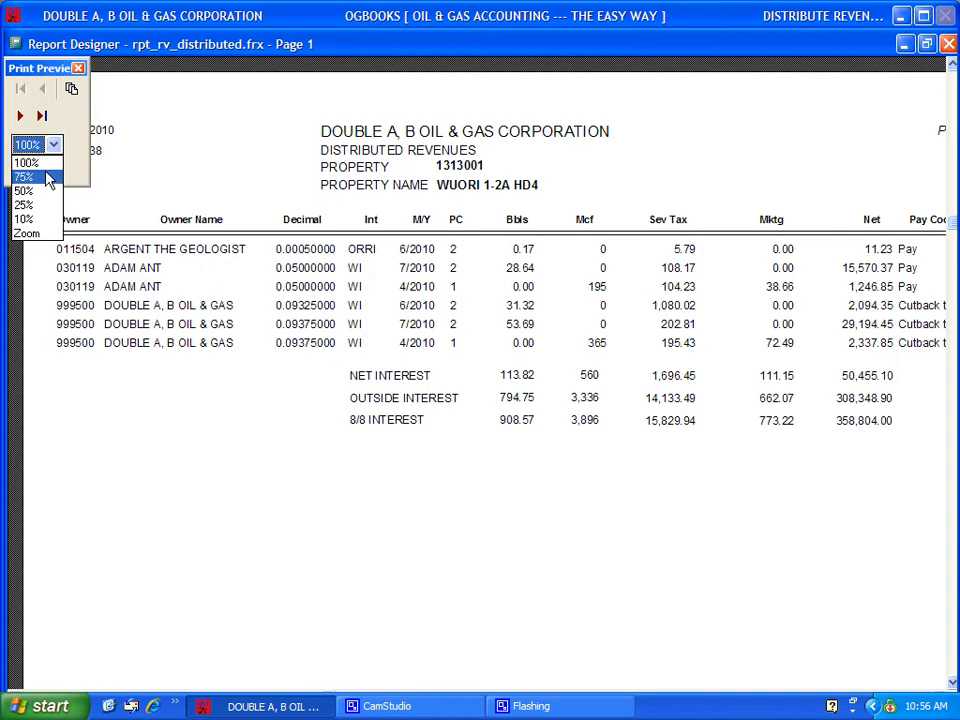
left_click(40, 175)
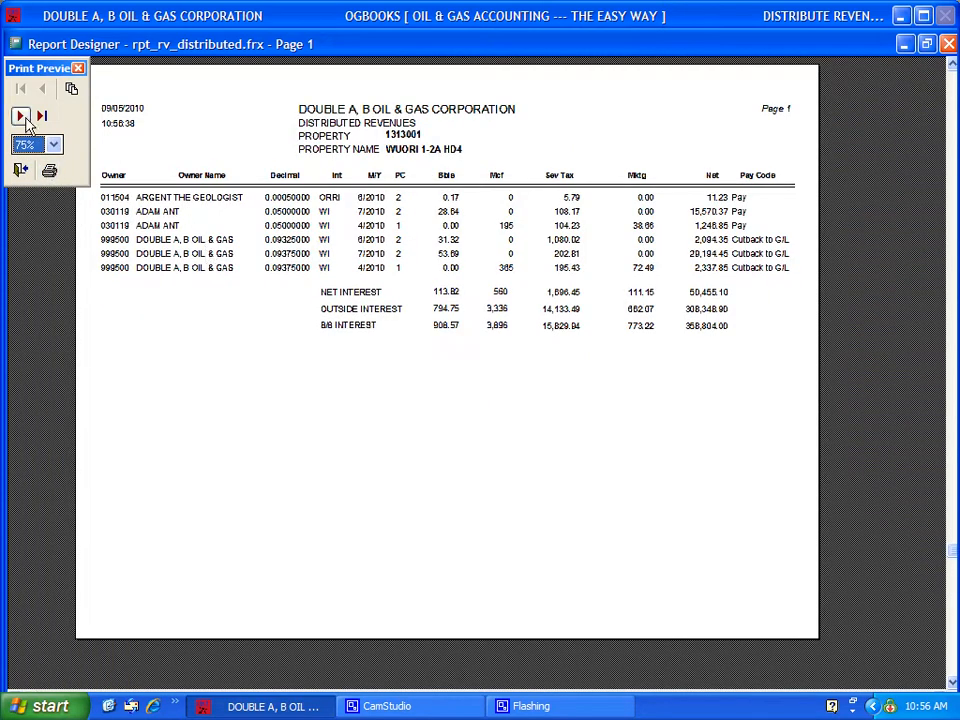
left_click(20, 117)
left_click(20, 117)
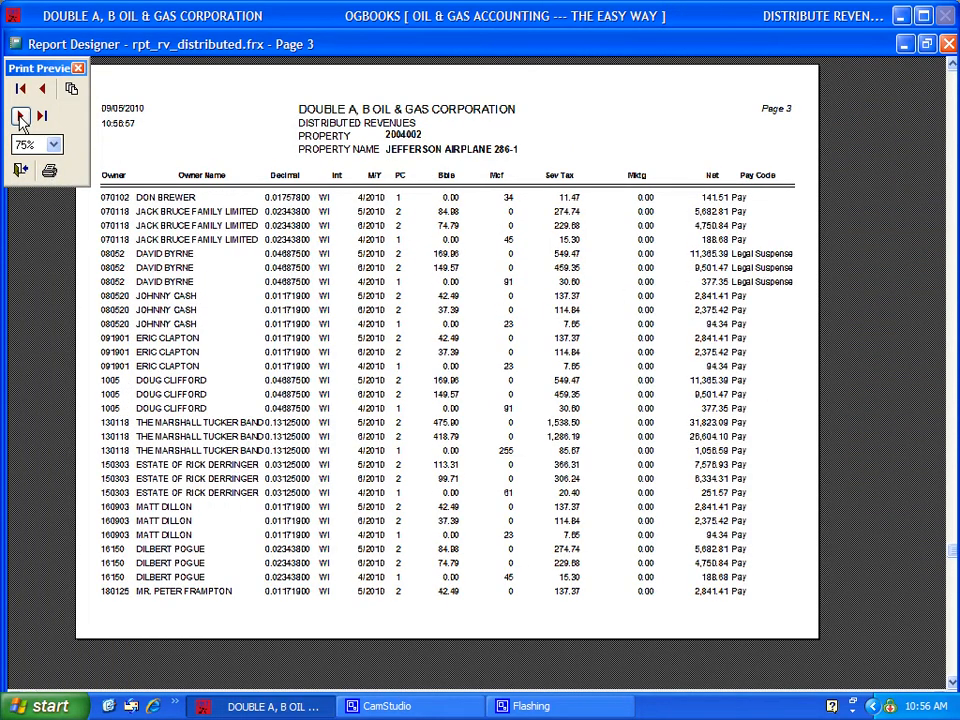
left_click(20, 117)
left_click(20, 117)
left_click(20, 117)
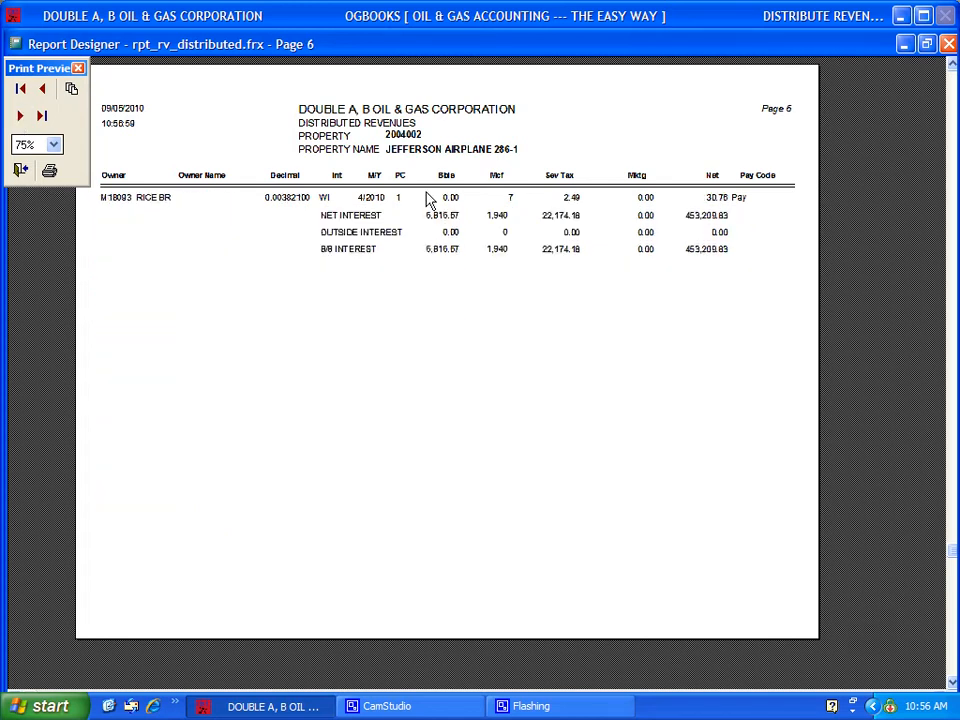
left_click(20, 117)
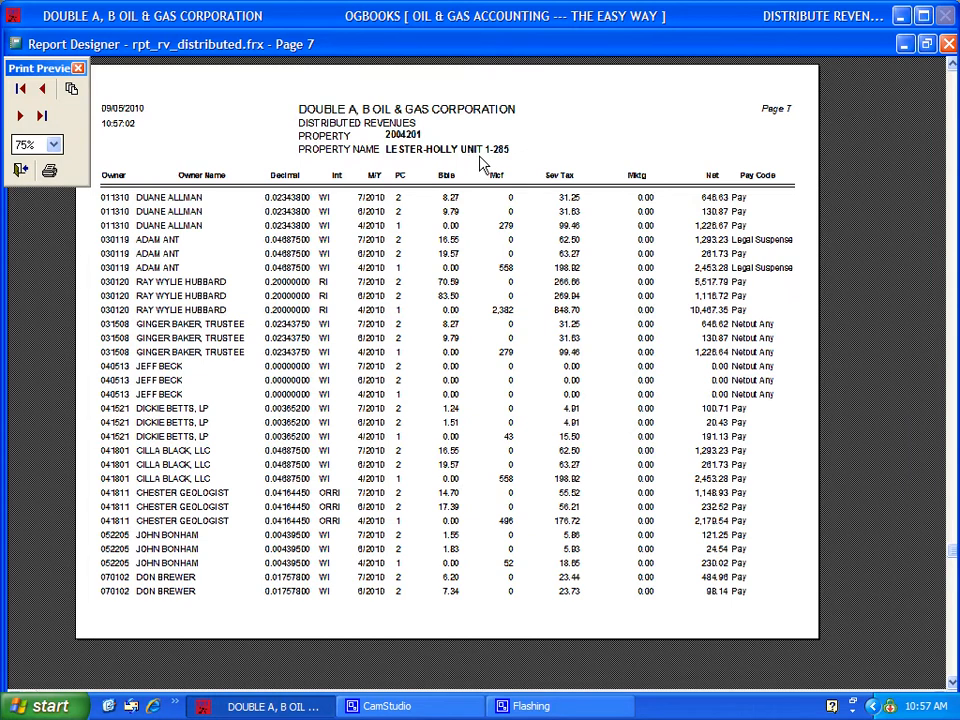
left_click(20, 117)
left_click(20, 117)
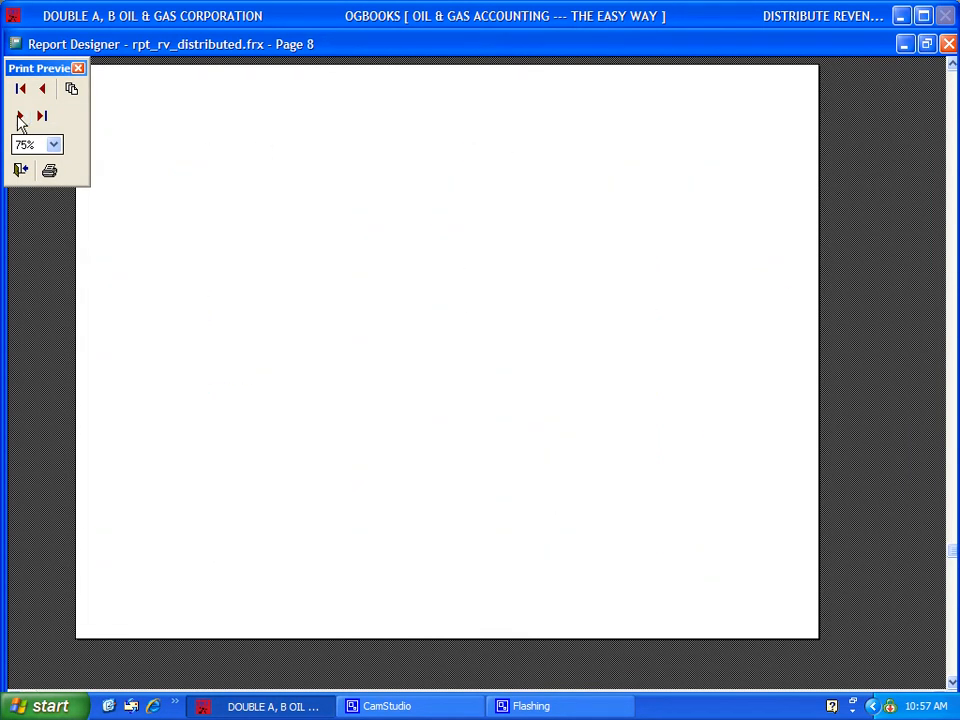
left_click(20, 117)
left_click(20, 117)
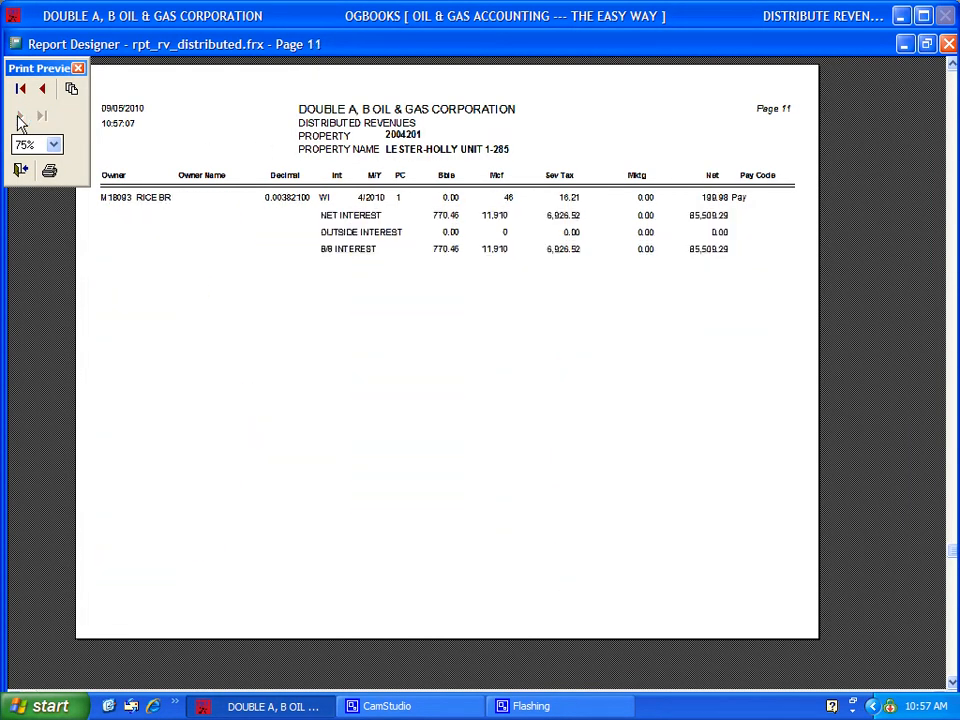
left_click(20, 170)
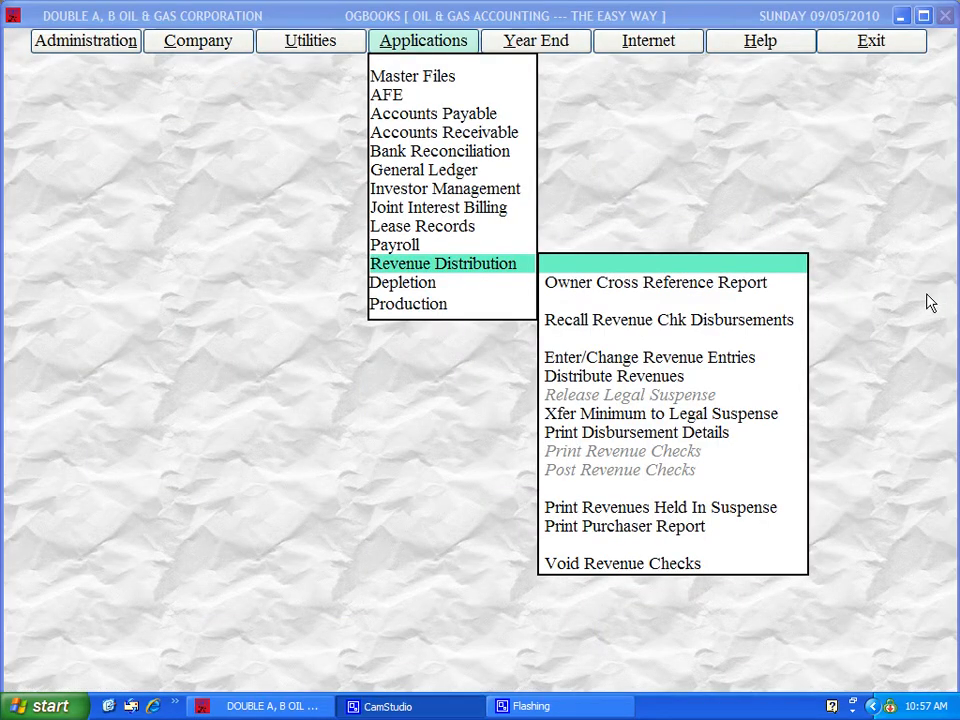
Set up printing of the disbursement details with first check number 2548, accepting the check date 09/05/2010
left_click(707, 432)
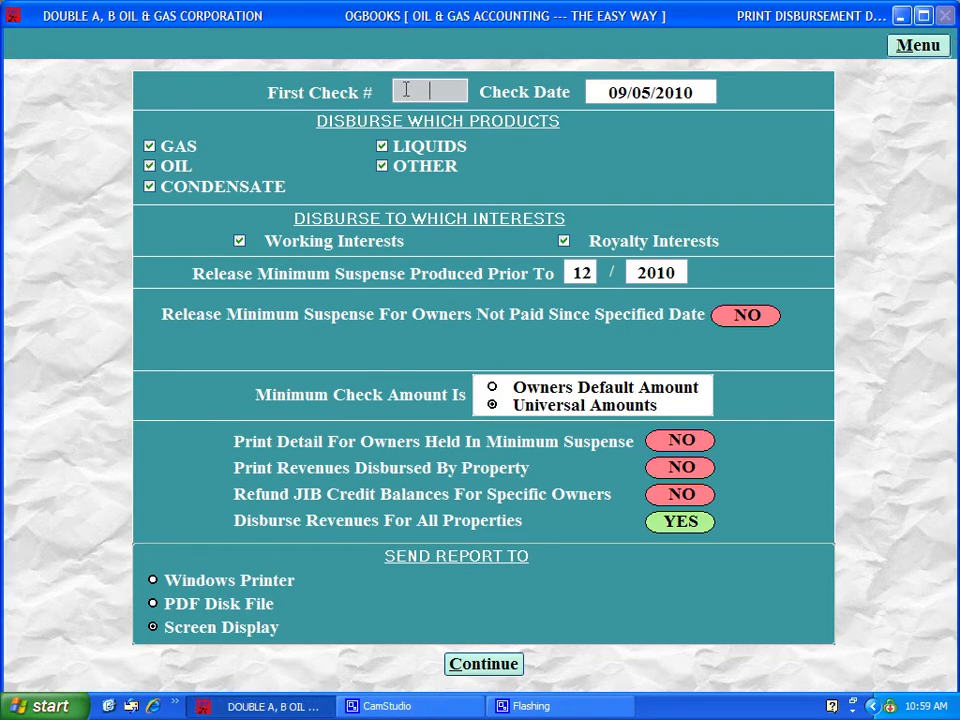
type("2548")
key("Return")
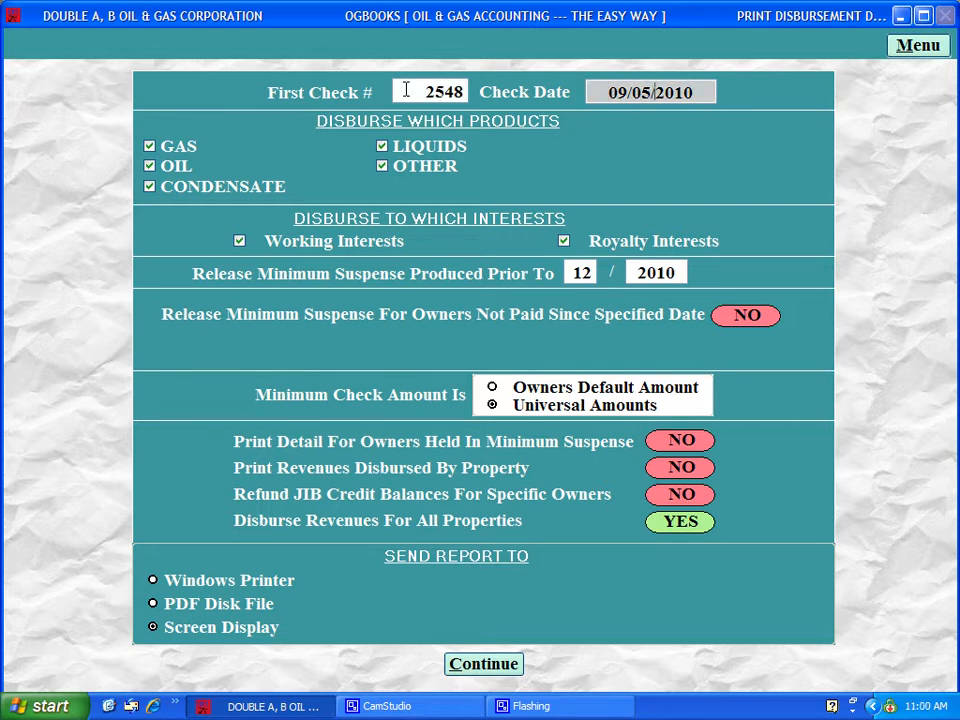
key("Return")
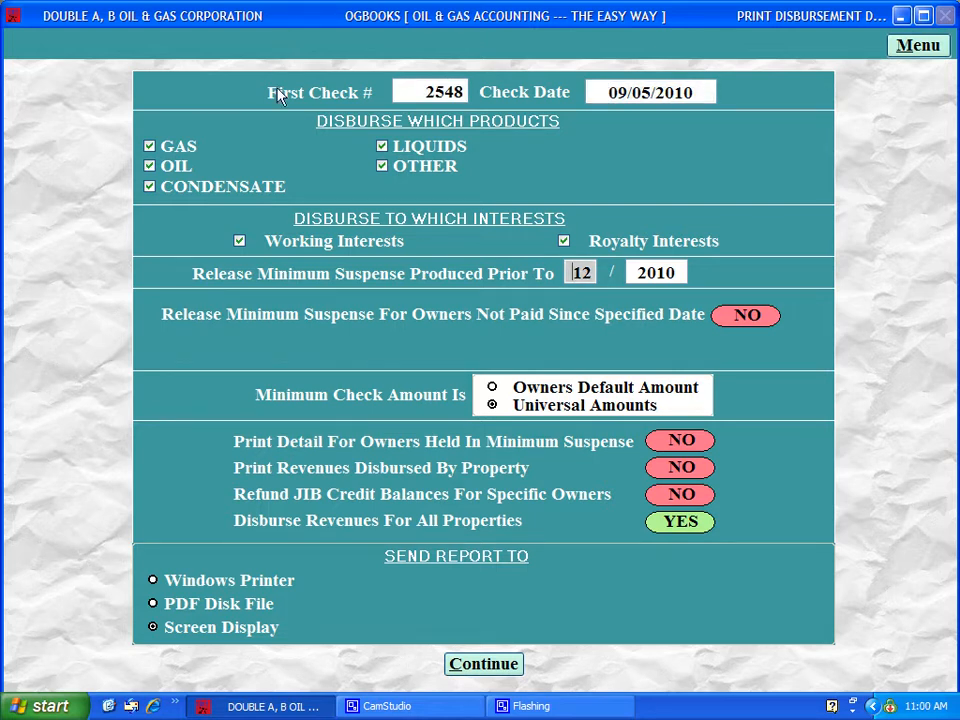
Try excluding individual products and working interests from the disbursement, and restore each selection
left_click(149, 146)
left_click(149, 166)
left_click(150, 166)
left_click(148, 146)
left_click(149, 187)
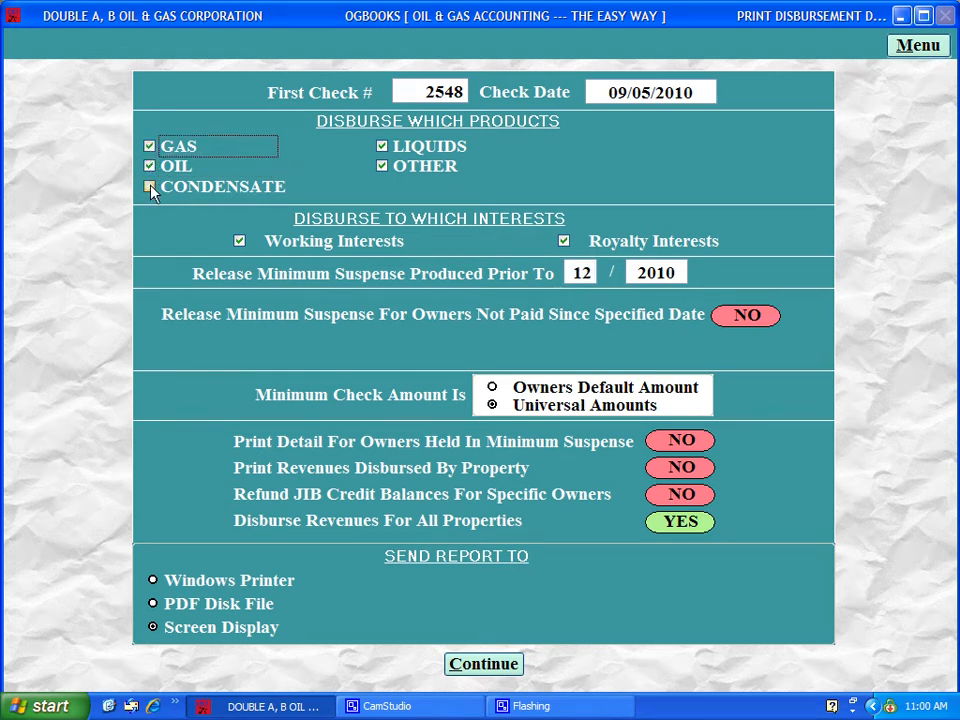
left_click(239, 242)
left_click(240, 242)
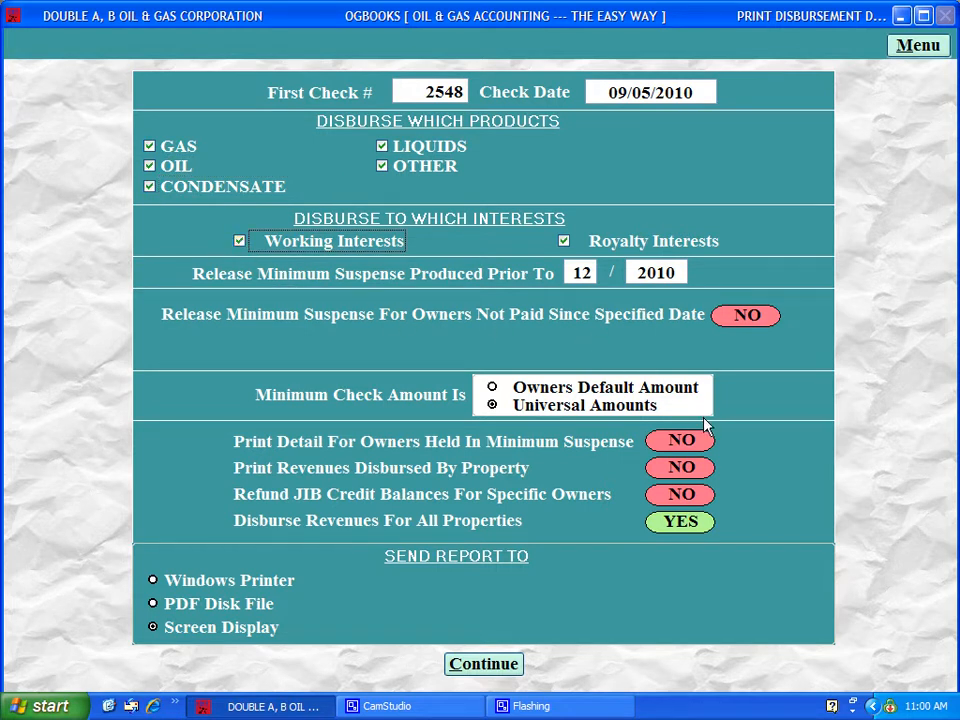
Try the Owners Default Amount minimum, the two detail printing options and the JIB credit refund option, and restore their original settings
left_click(683, 388)
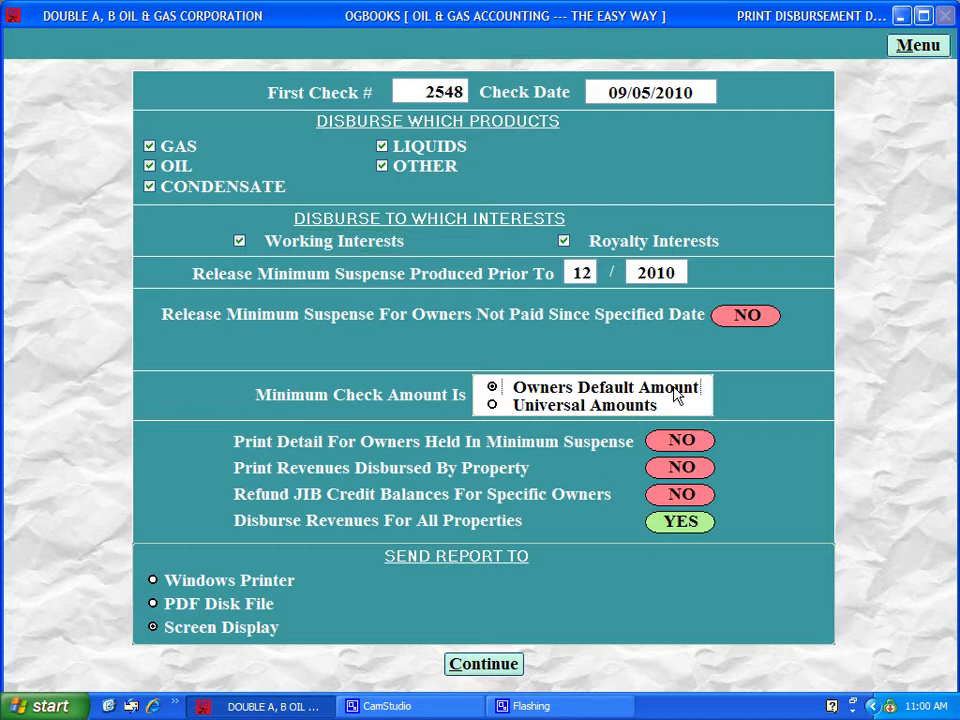
left_click(645, 408)
left_click(702, 450)
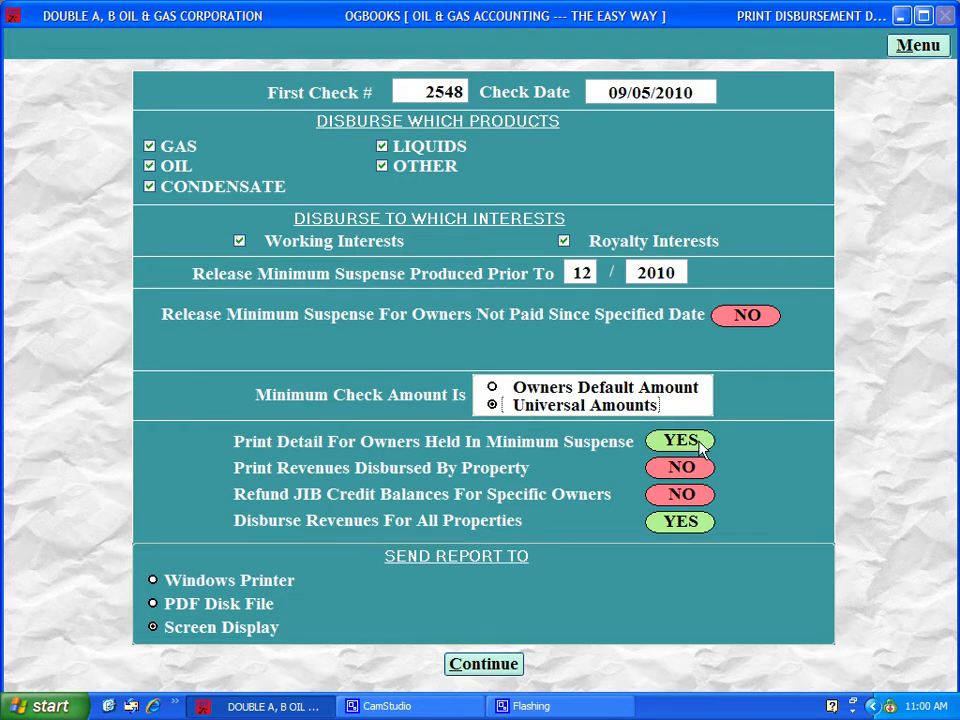
left_click(702, 449)
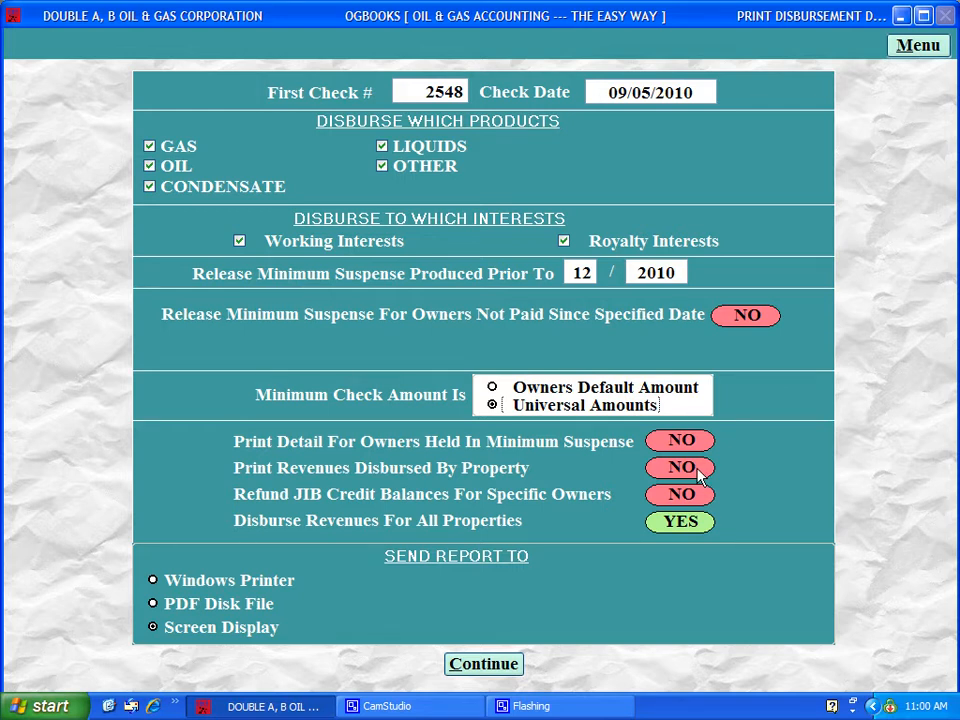
left_click(700, 477)
left_click(700, 477)
left_click(691, 502)
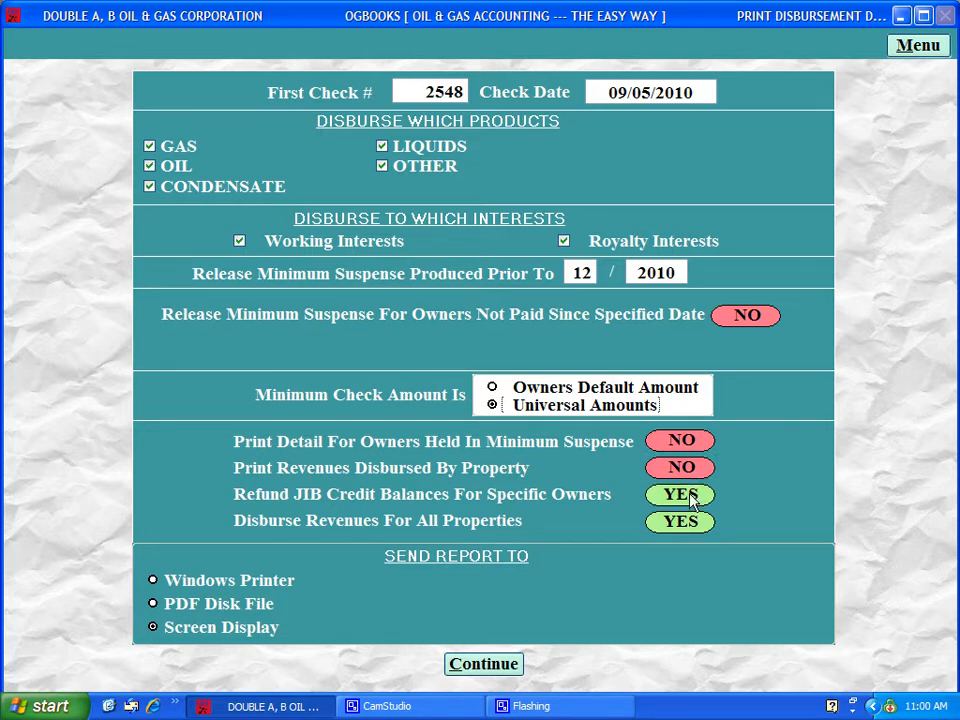
left_click(691, 502)
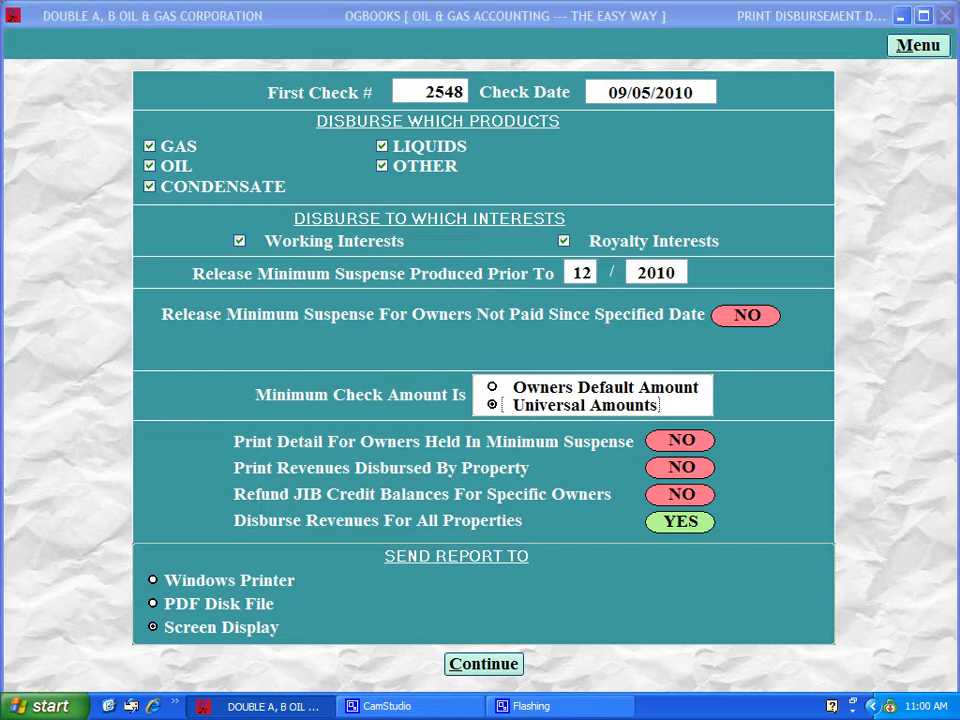
Run the disbursement details with a universal minimum revenue check amount of 25.00 for all owners
left_click(497, 670)
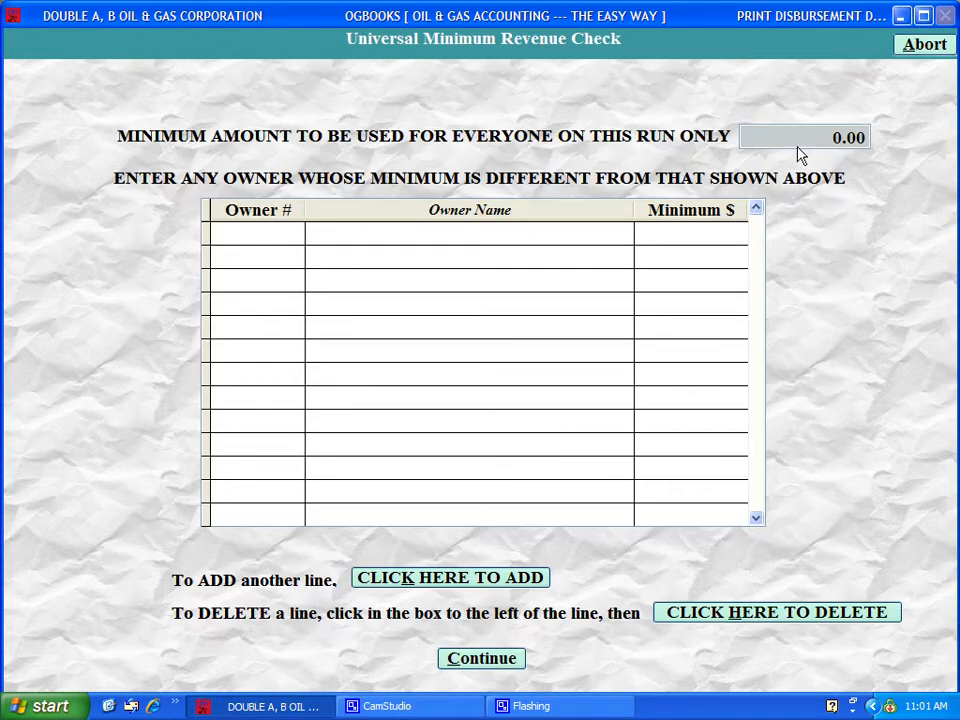
type("25")
key("Return")
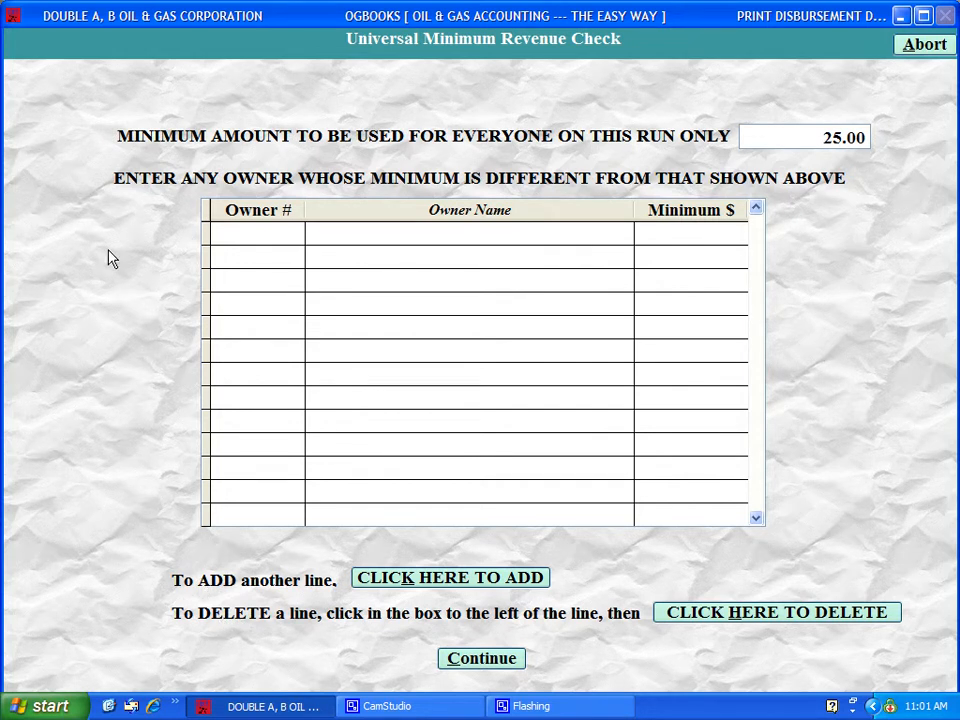
left_click(490, 667)
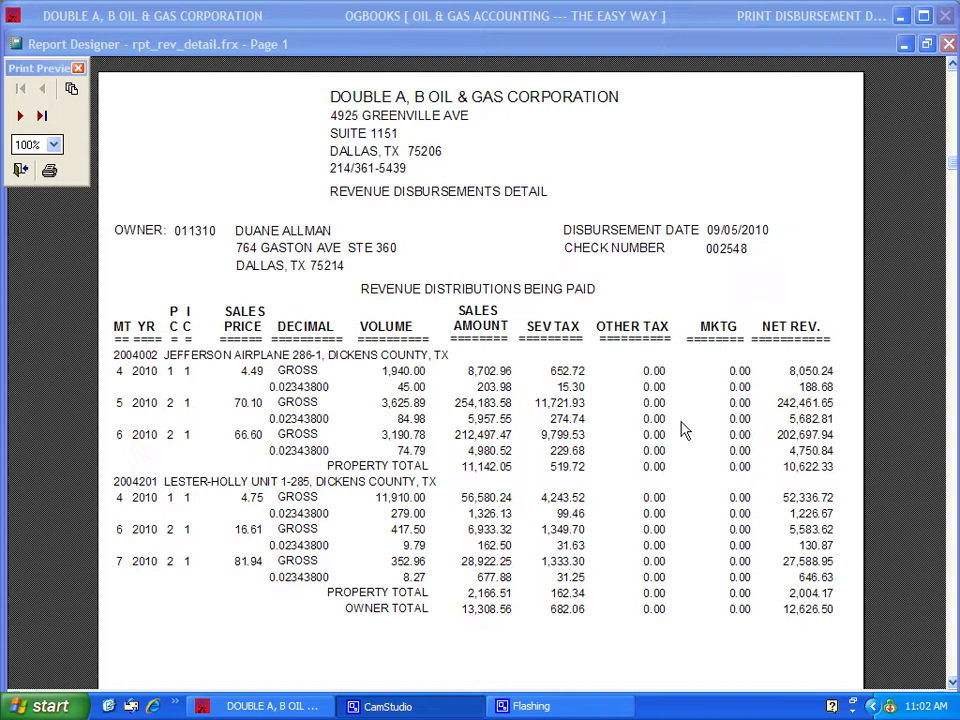
Examine the revenue disbursement detail pages of several owners, including JIB invoices withheld from net revenues, and close the report
left_click(22, 117)
left_click(22, 117)
left_click(22, 117)
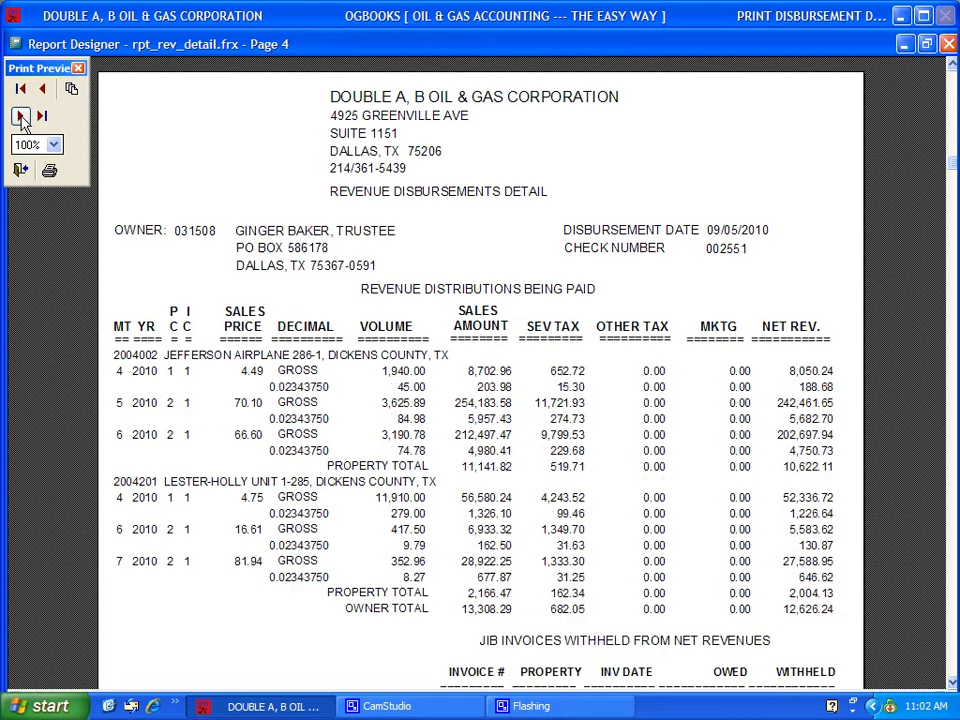
scroll(590, 364, "down", 5)
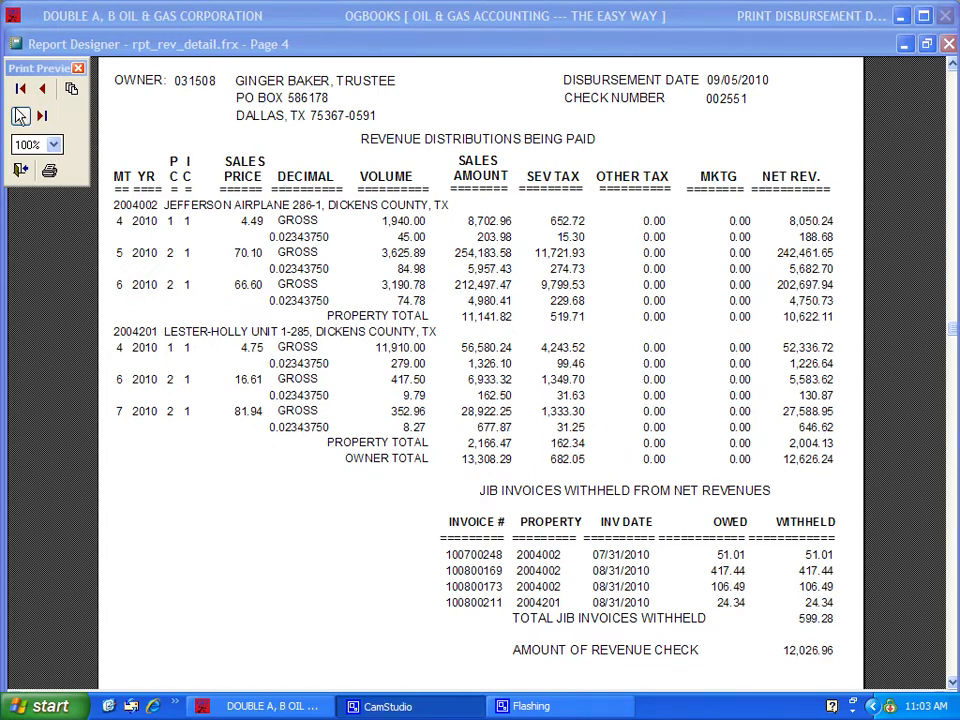
left_click(20, 118)
left_click(20, 118)
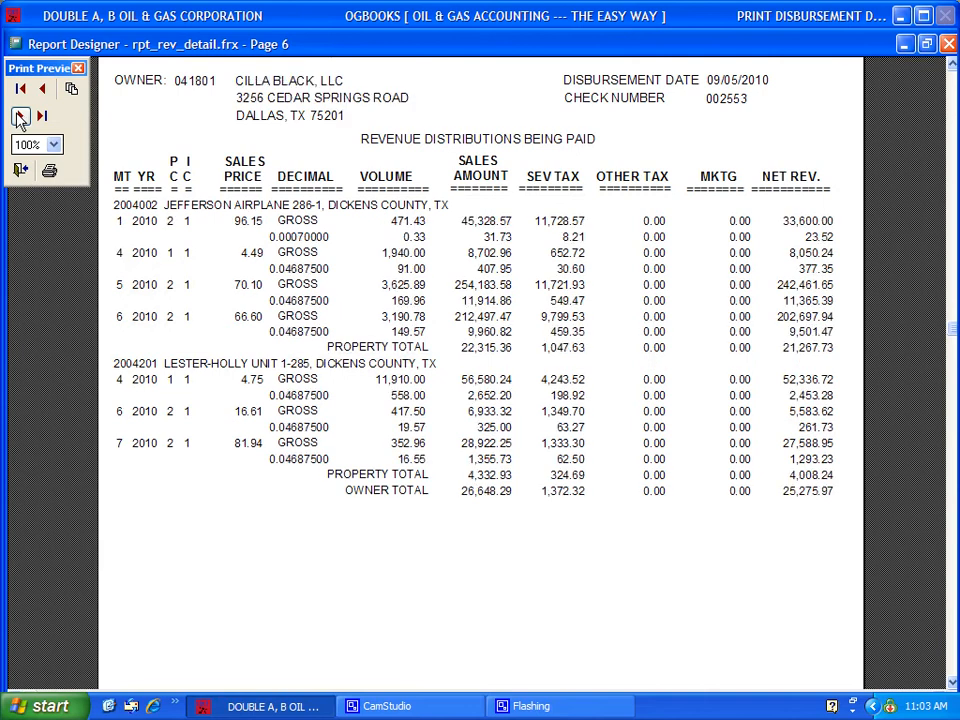
left_click(20, 118)
left_click(20, 118)
left_click(20, 118)
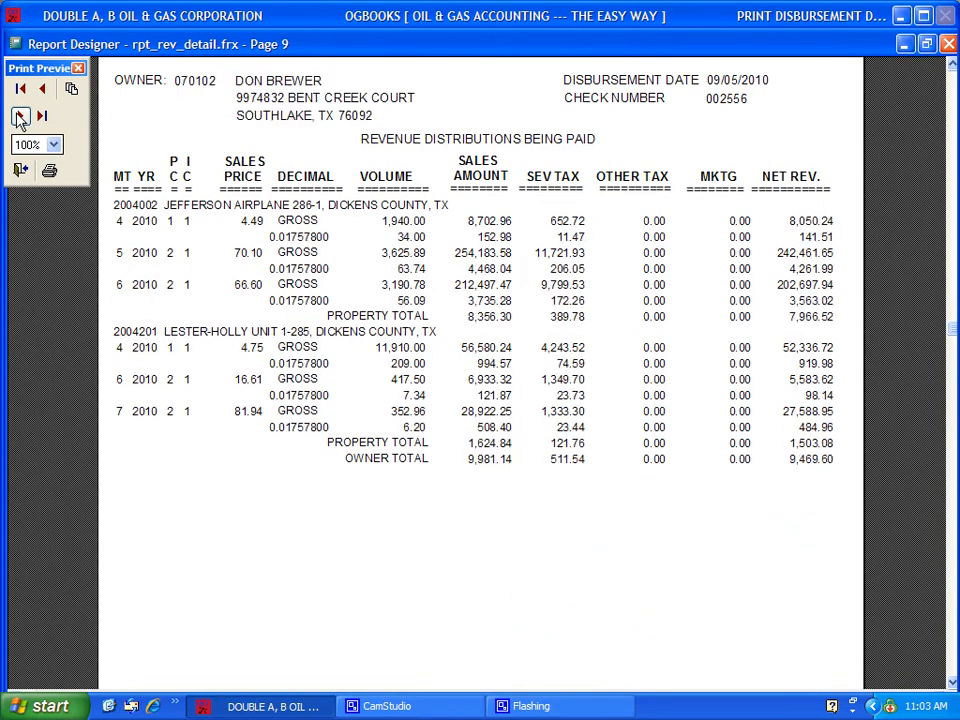
left_click(20, 118)
left_click(20, 118)
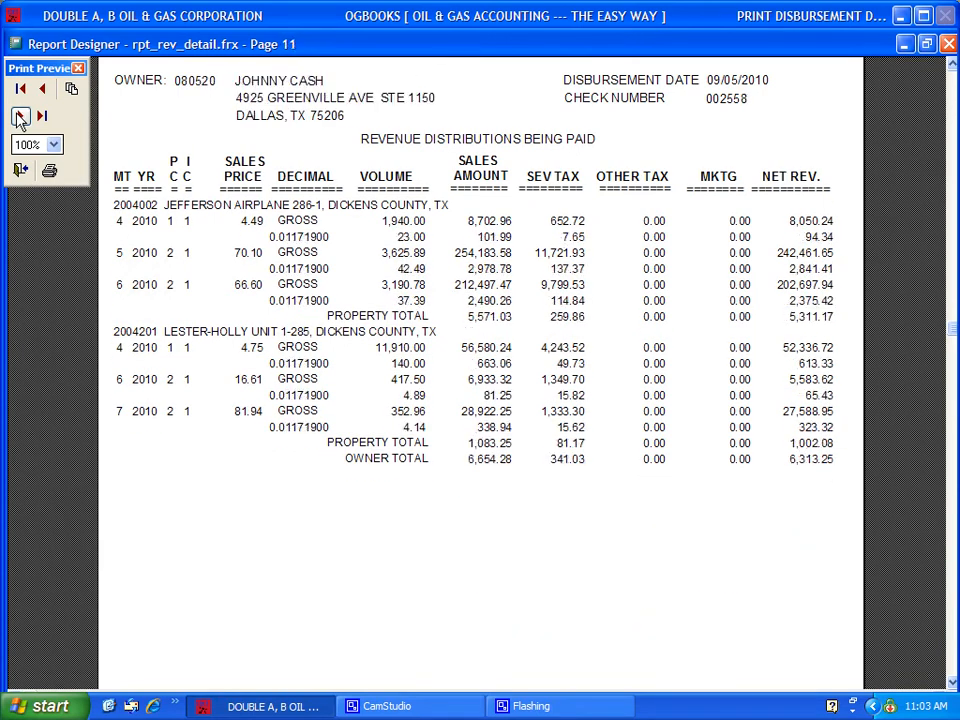
left_click(19, 170)
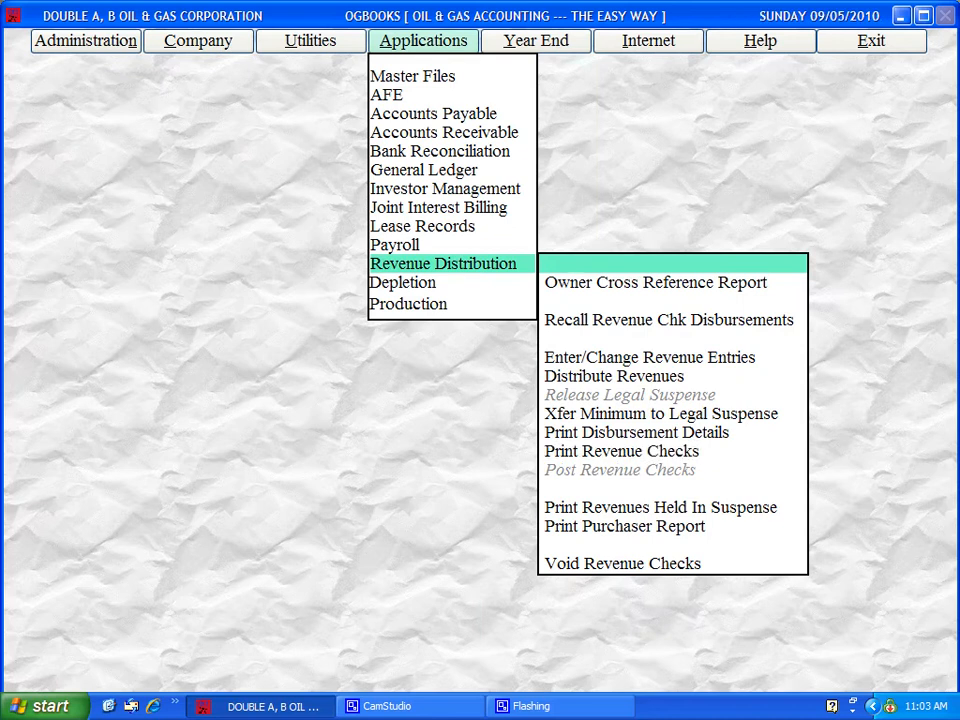
Generate the owners' revenue checks on screen and examine the first check's stubs, amount and payee address
left_click(659, 455)
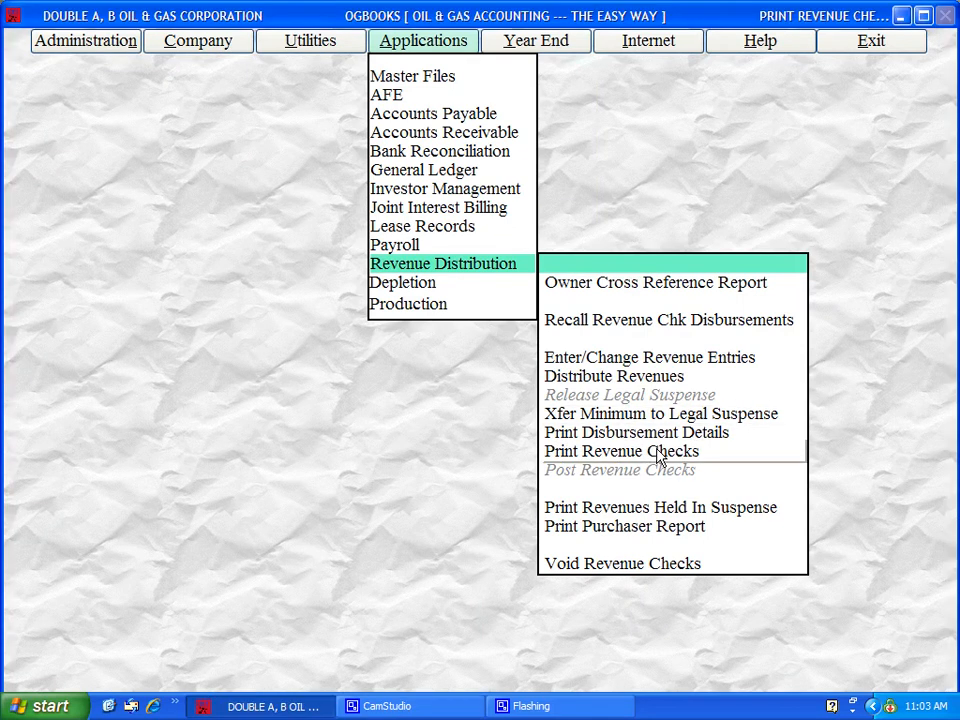
left_click(505, 619)
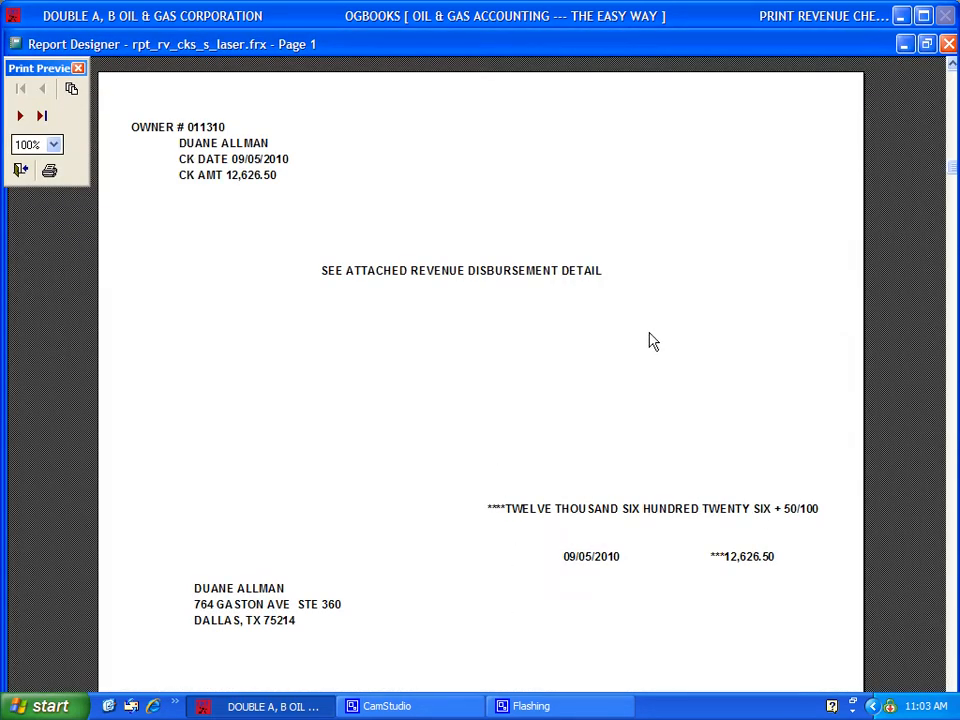
scroll(651, 339, "down", 3)
scroll(652, 337, "down", 5)
scroll(692, 338, "up", 2)
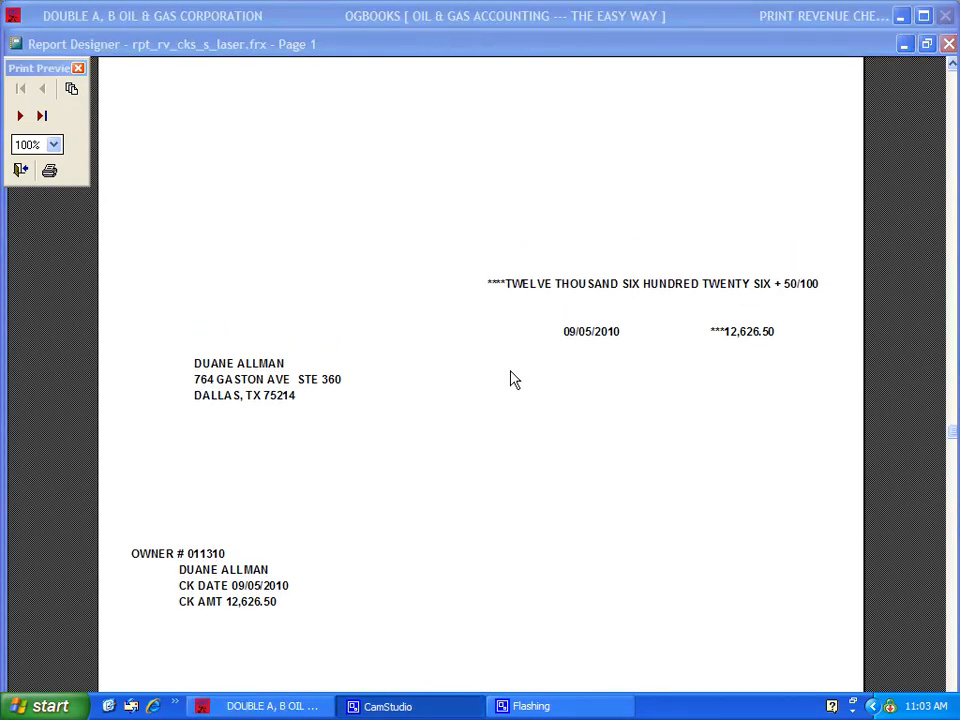
Review the layout of the first owner's revenue check again and close the check preview
scroll(510, 378, "down", 2)
scroll(510, 378, "up", 2)
scroll(510, 378, "up", 3)
scroll(510, 378, "down", 1)
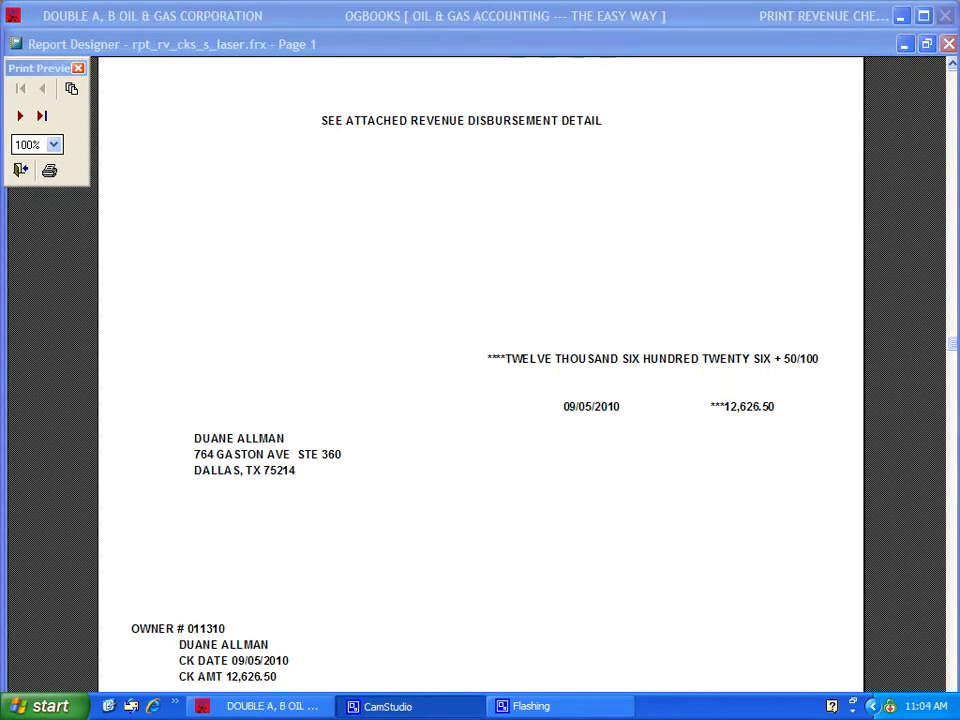
left_click(19, 171)
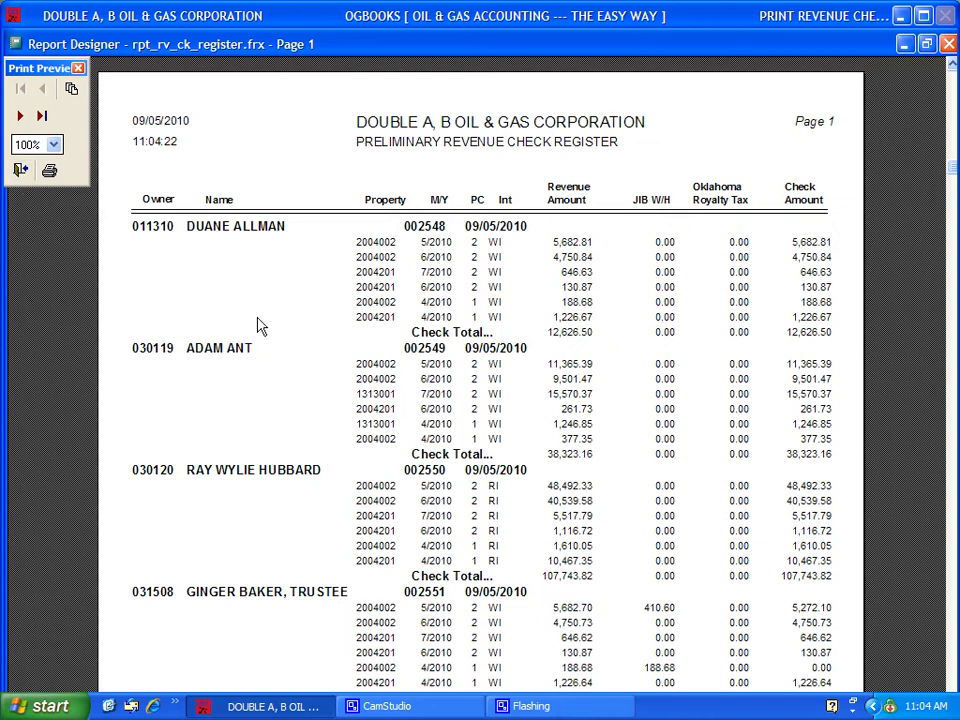
Examine the preliminary revenue check register from the first owners' check totals through the grand total and distribution reconciliation
scroll(260, 327, "down", 5)
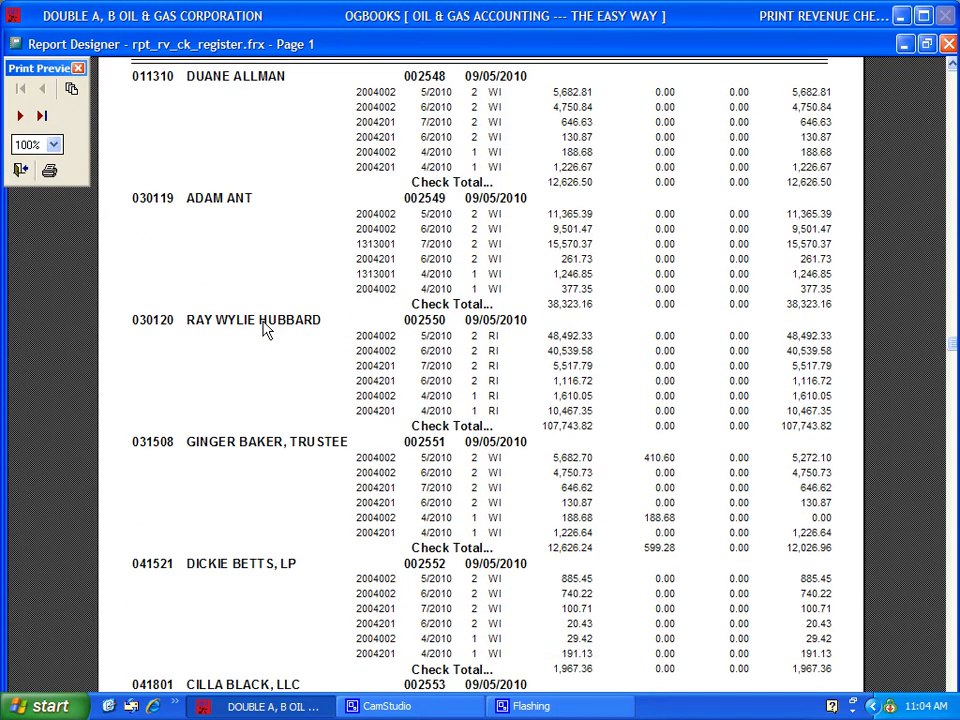
scroll(265, 330, "down", 6)
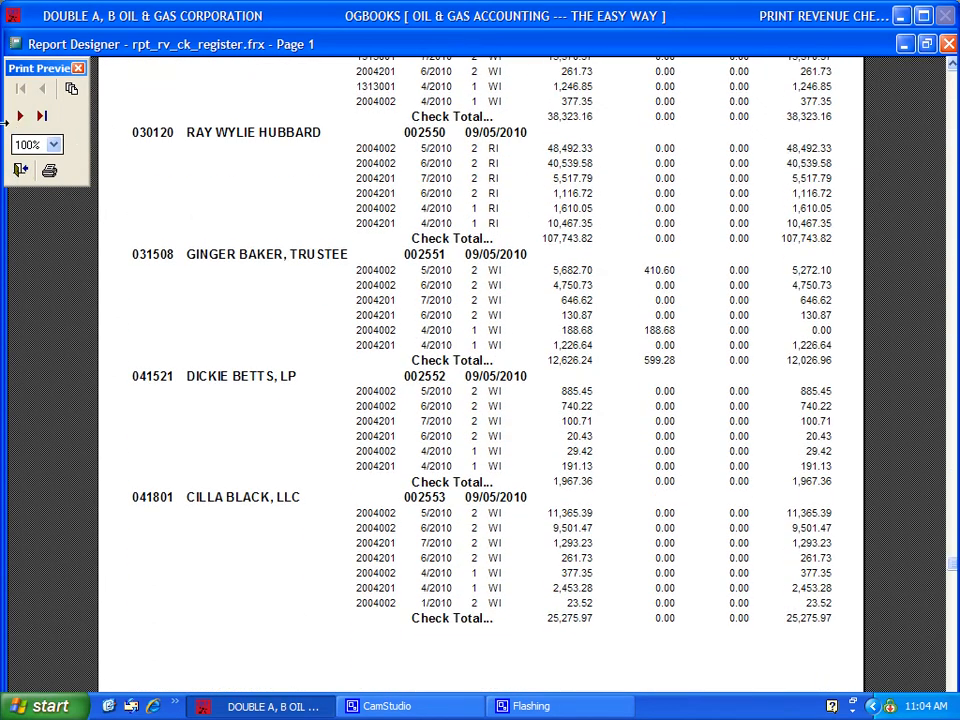
left_click(20, 117)
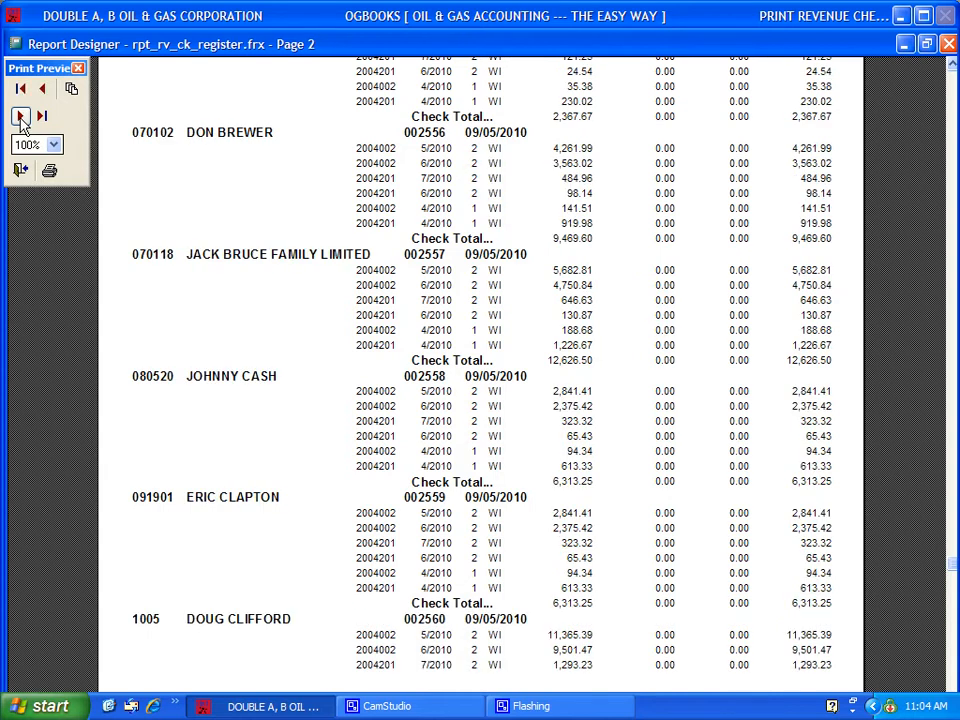
left_click(20, 117)
left_click(42, 117)
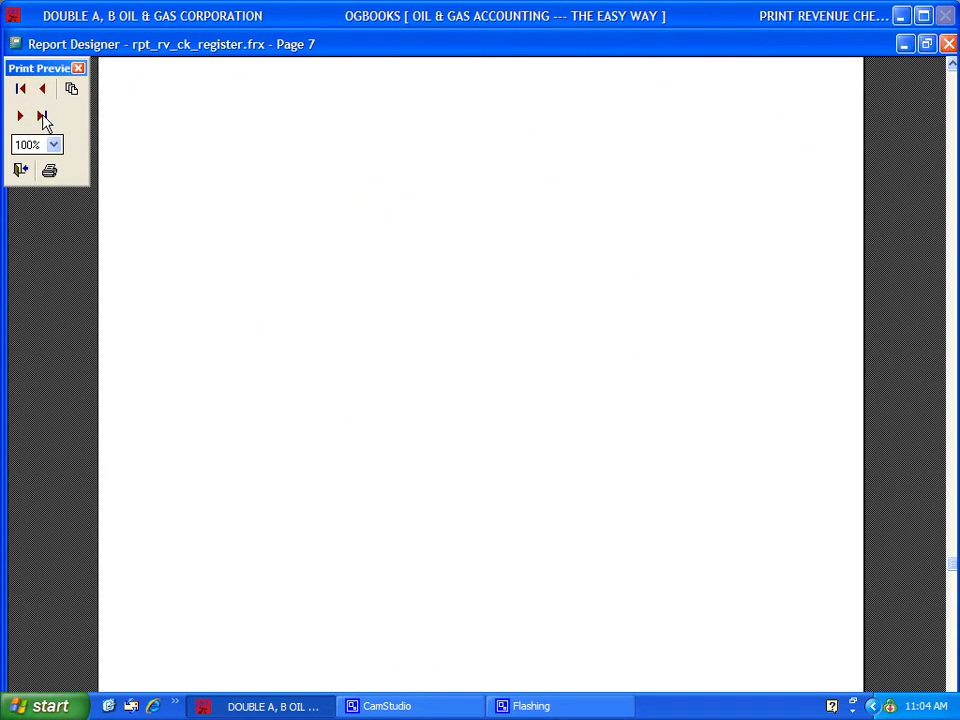
scroll(246, 163, "up", 10)
scroll(250, 163, "up", 5)
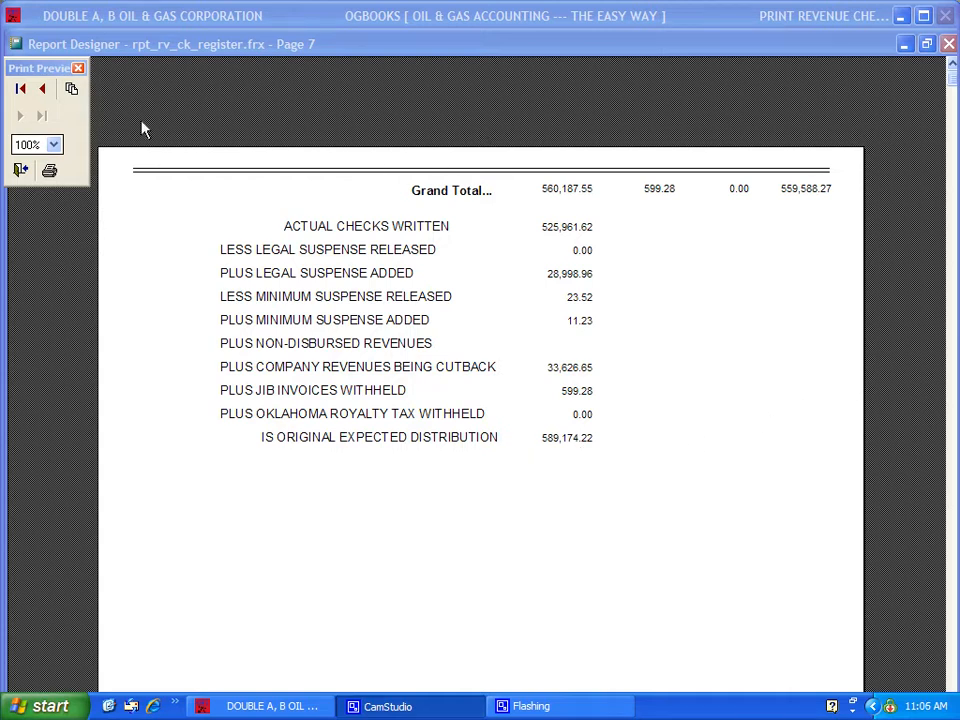
scroll(143, 130, "down", 1)
Close the preliminary check register and review the preliminary minimum and legal suspense registers, closing each one
left_click(21, 171)
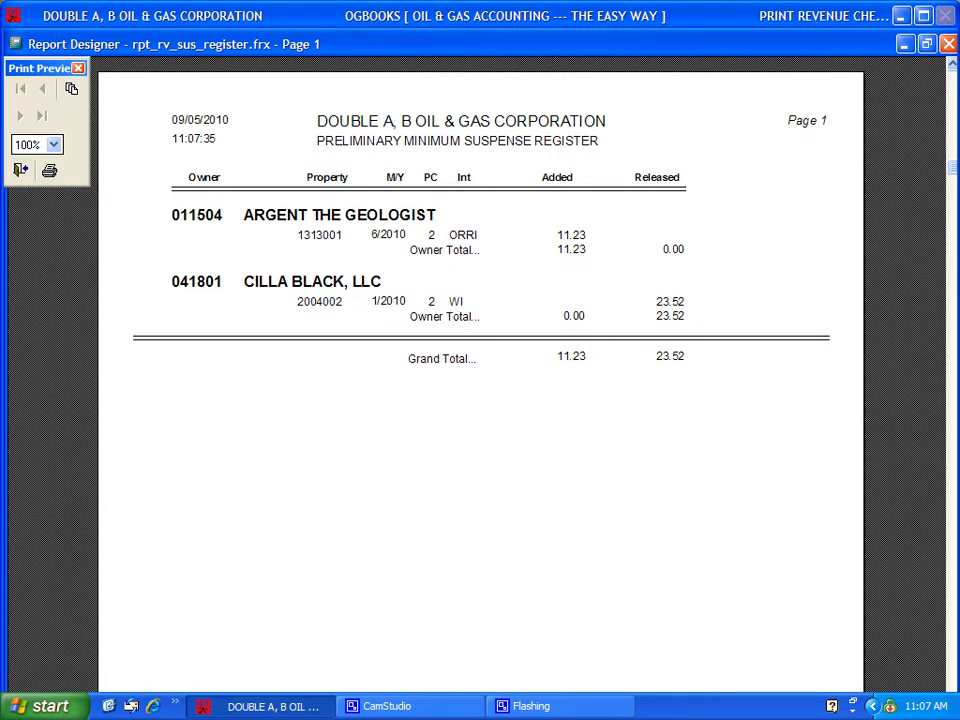
left_click(19, 172)
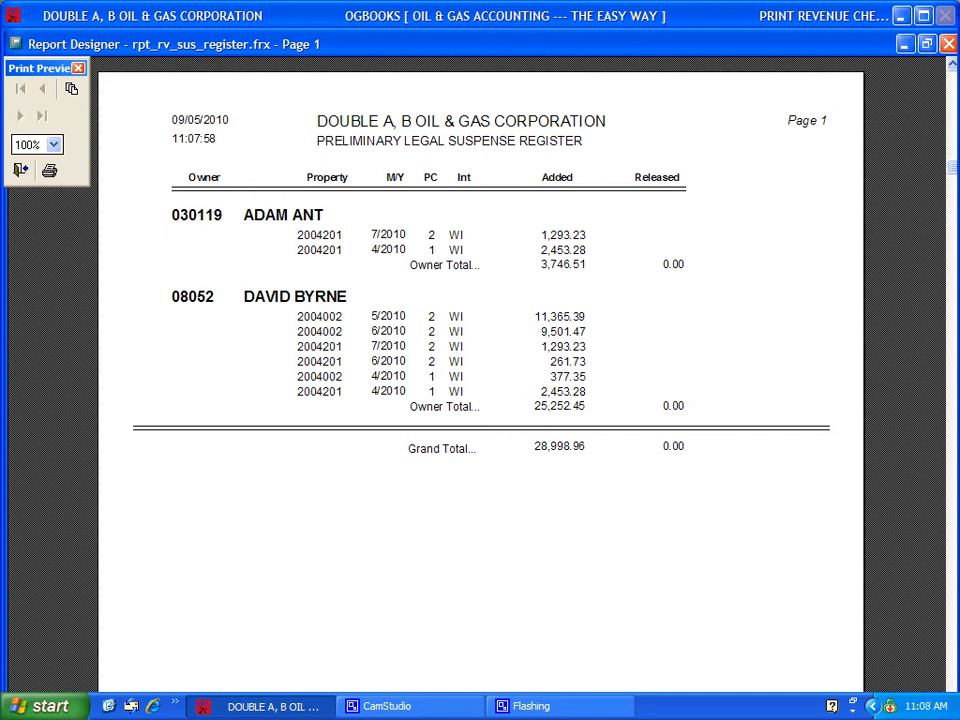
left_click(21, 172)
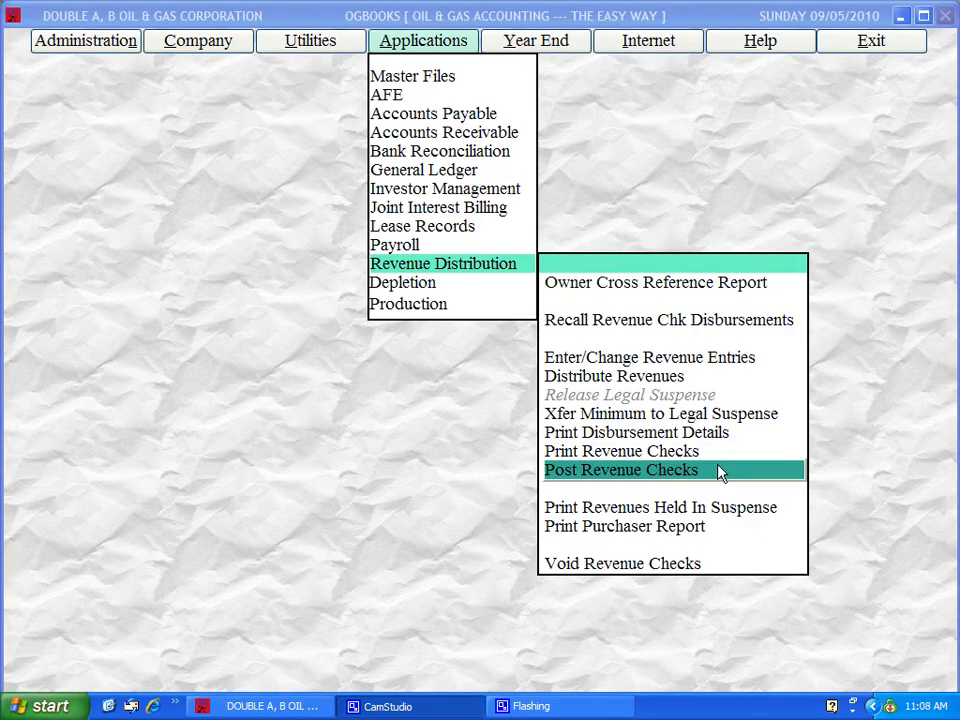
Post the revenue checks to September of G/L year 01/2010 - 12/2010, with the automatic backup sent to drive F
left_click(563, 483)
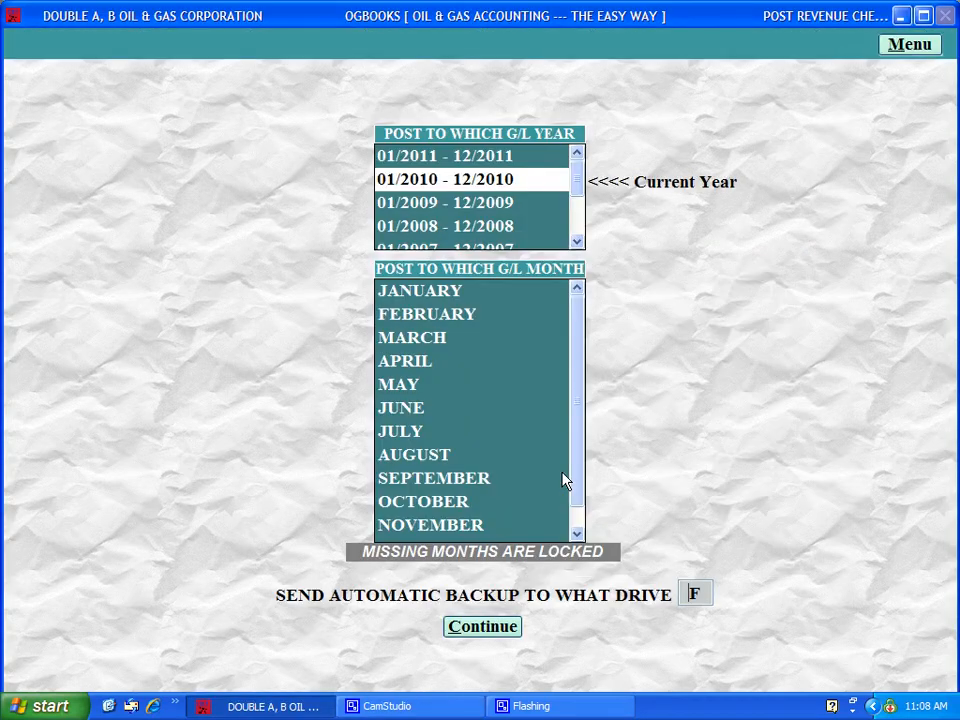
left_click(430, 480)
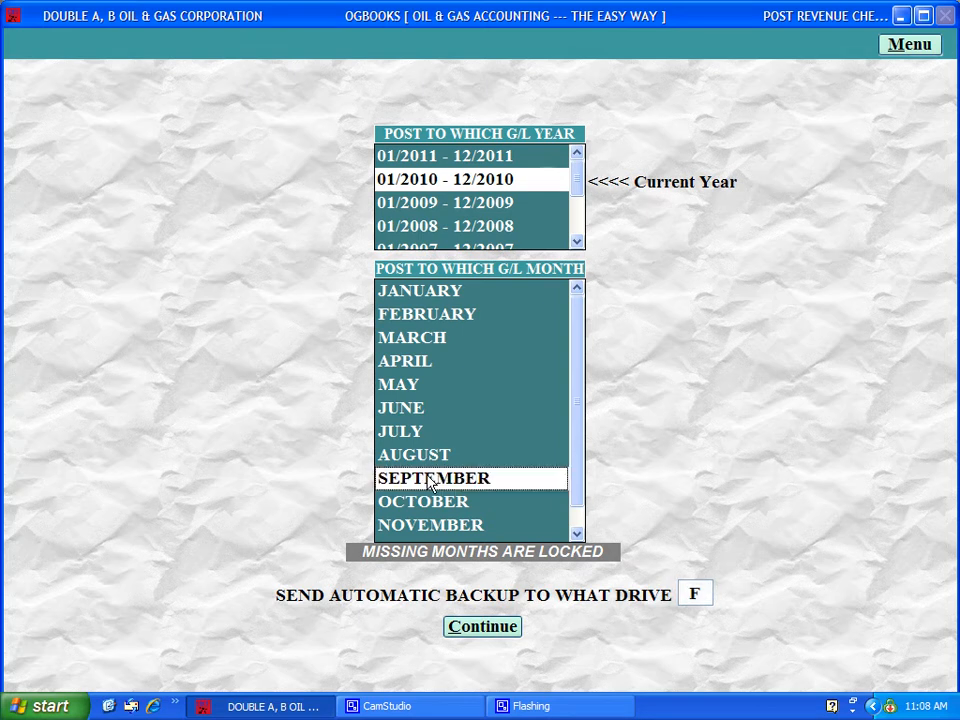
left_click(484, 628)
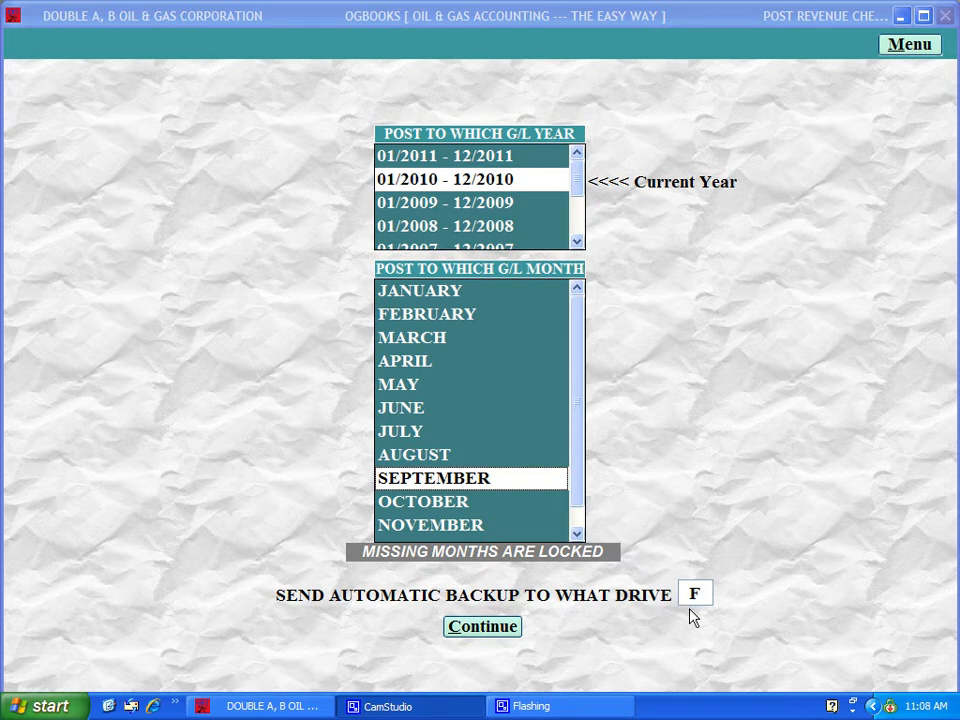
left_click(488, 628)
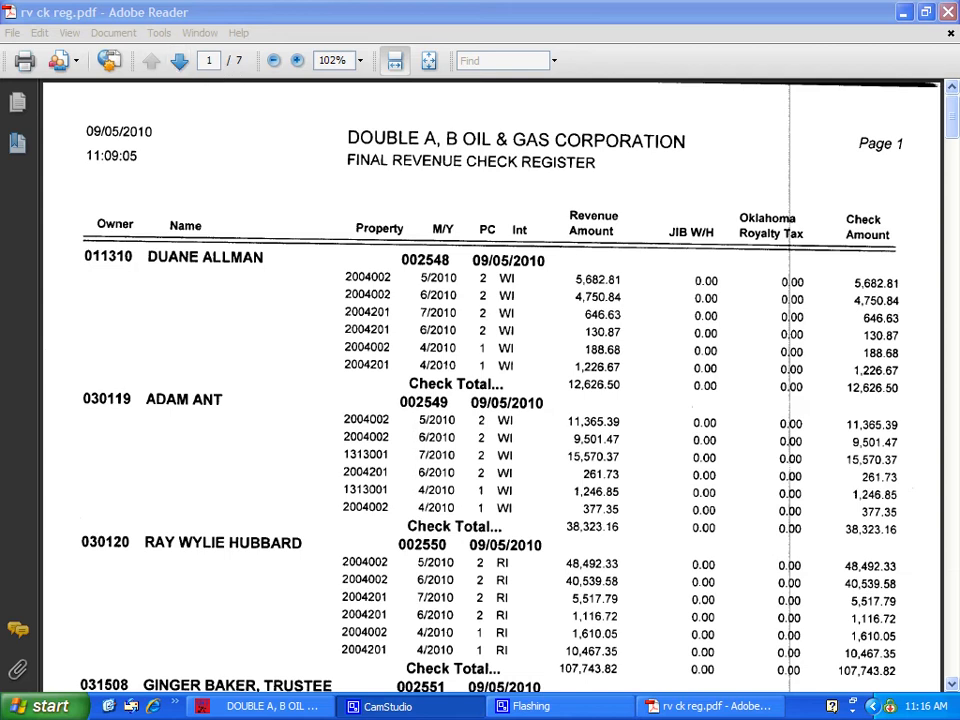
Page through the final revenue check register to its grand total and distribution summary on page 7
left_click(180, 63)
left_click(180, 63)
left_click(180, 63)
left_click(180, 63)
left_click(180, 63)
left_click(180, 63)
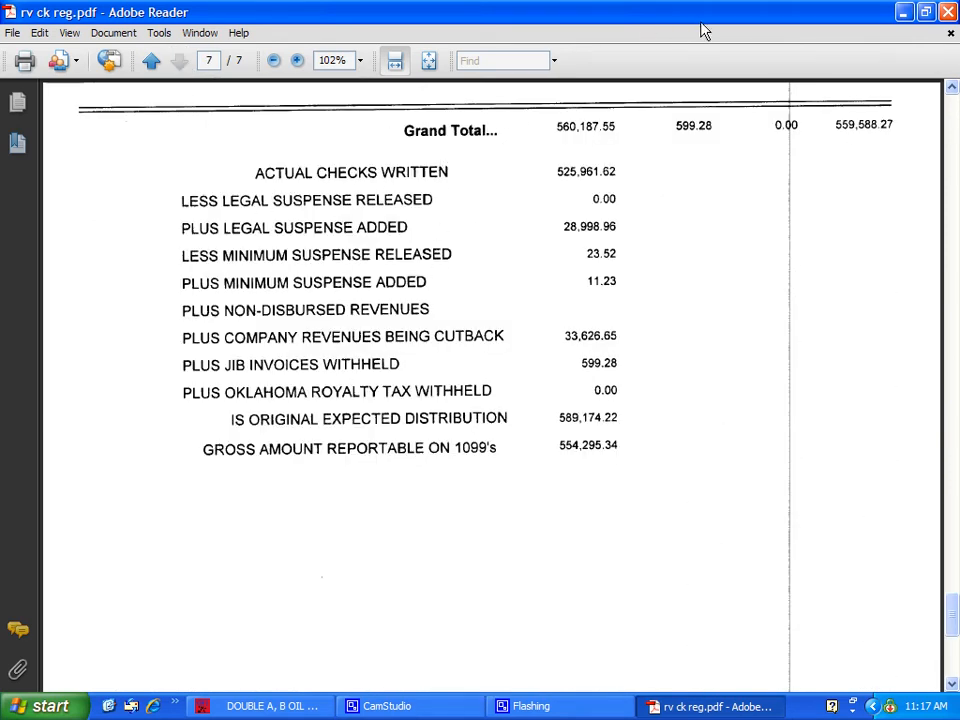
Close the final check register and review the final minimum and legal suspense registers, closing each one
left_click(947, 12)
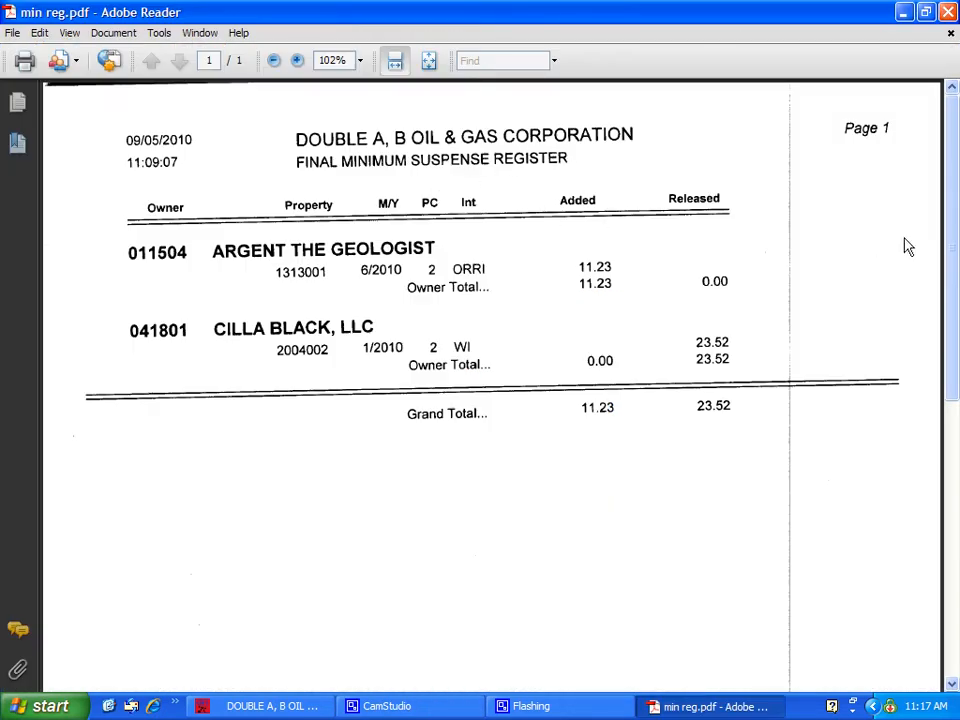
left_click(947, 12)
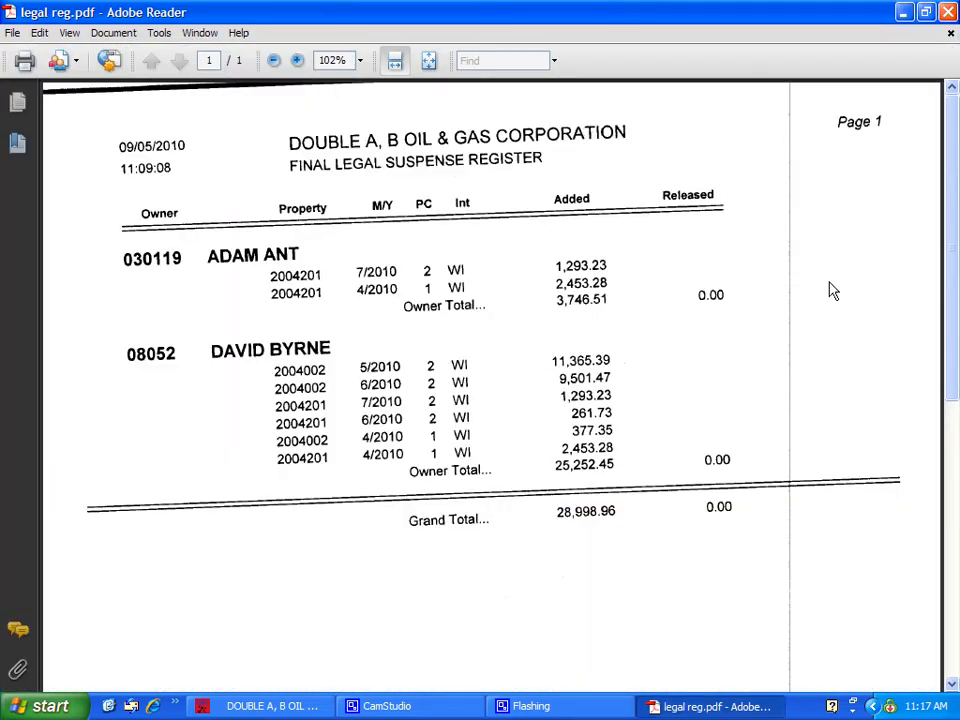
left_click(948, 12)
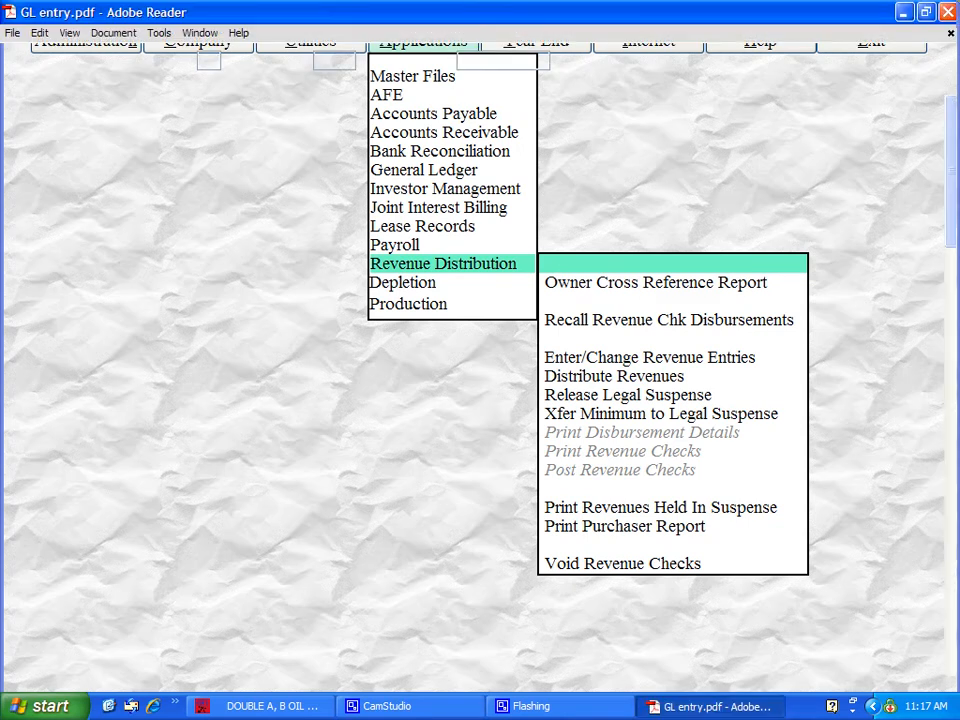
Examine the G/L postings from posting revenue checks, account by account to the total debits and credits, and close the document
scroll(817, 343, "down", 1)
scroll(817, 343, "down", 10)
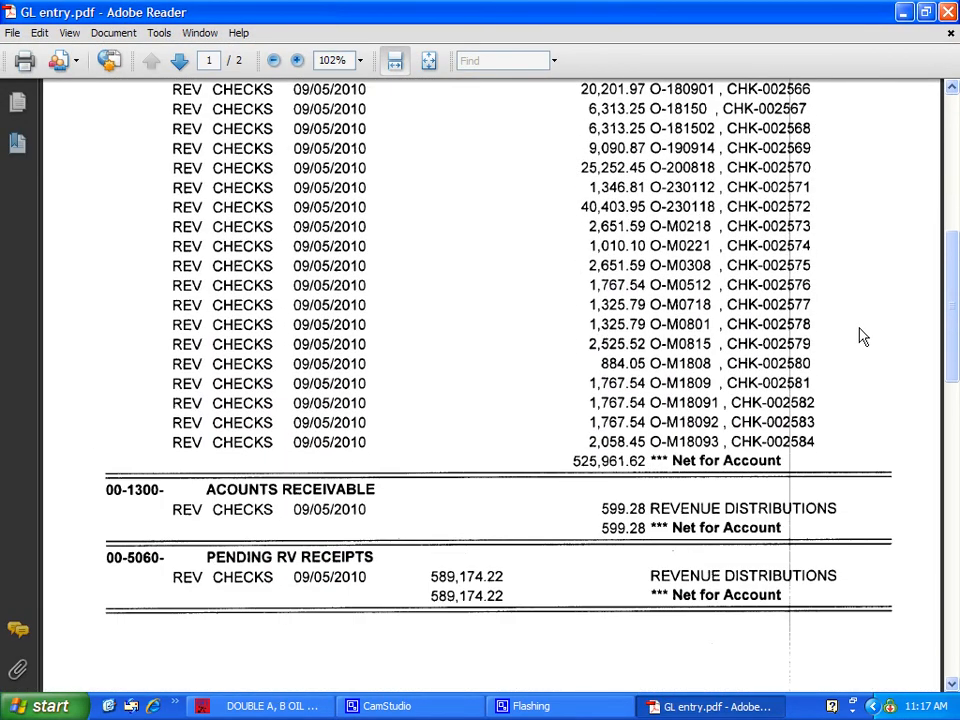
scroll(863, 337, "down", 4)
scroll(863, 337, "down", 4)
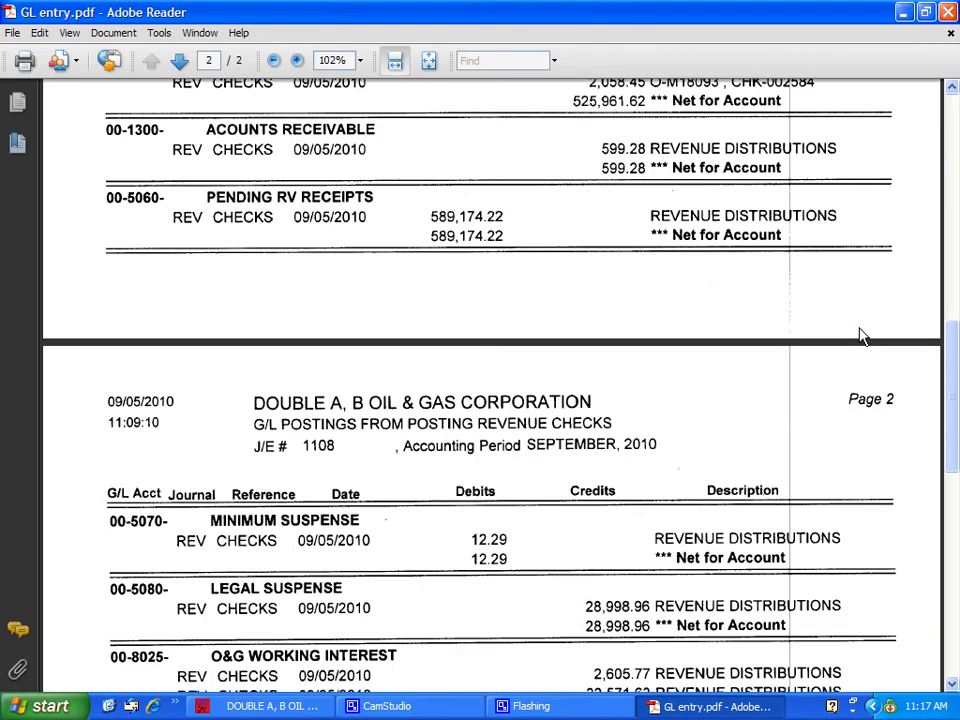
scroll(863, 337, "down", 5)
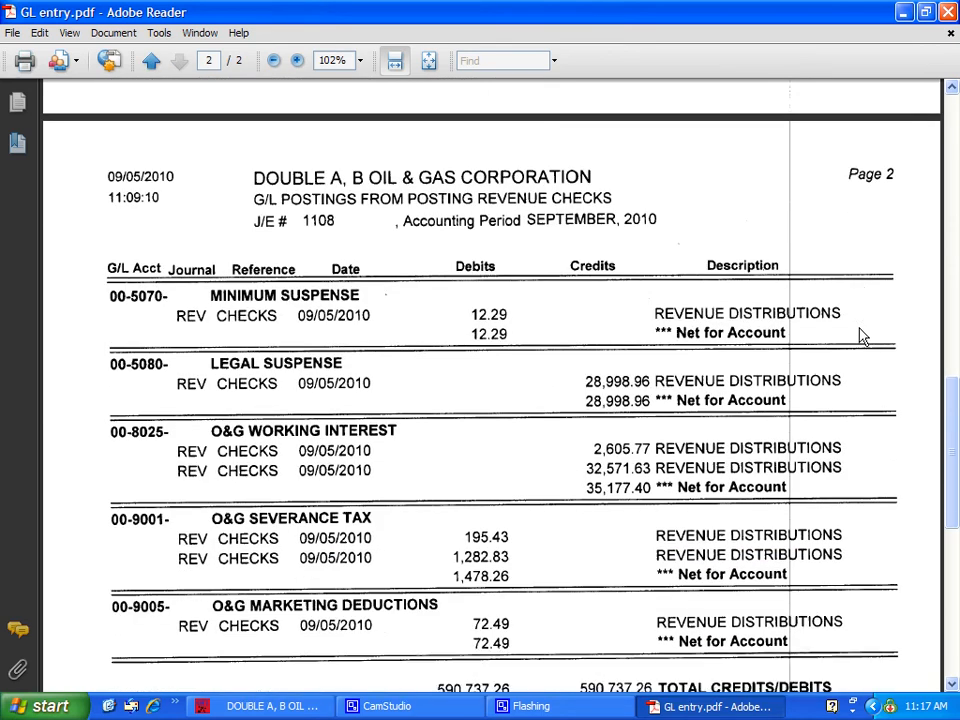
scroll(863, 337, "down", 4)
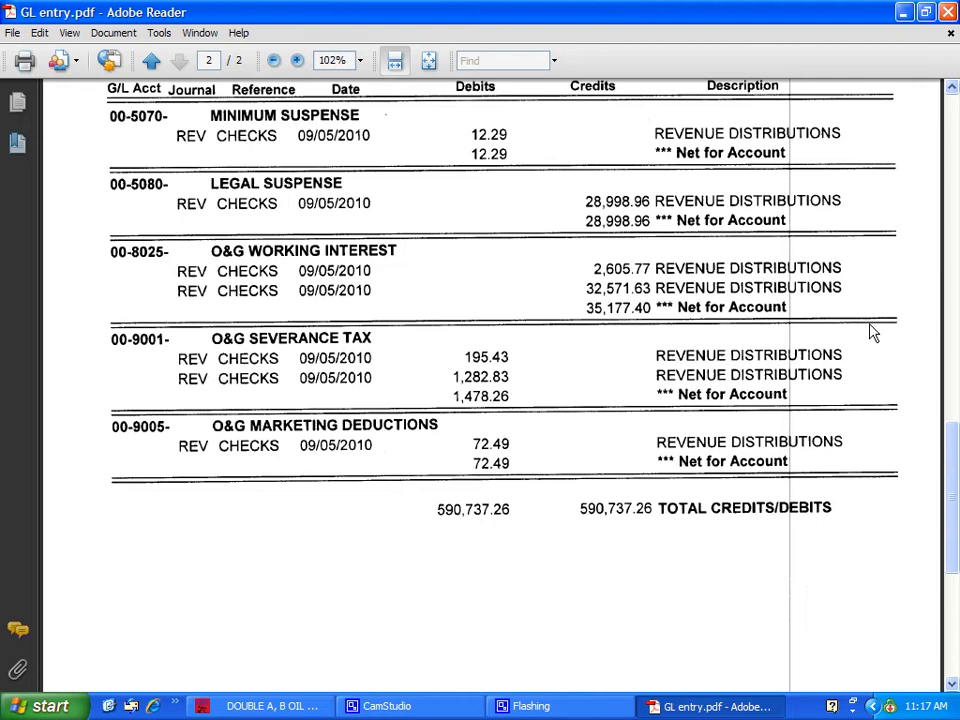
left_click(948, 12)
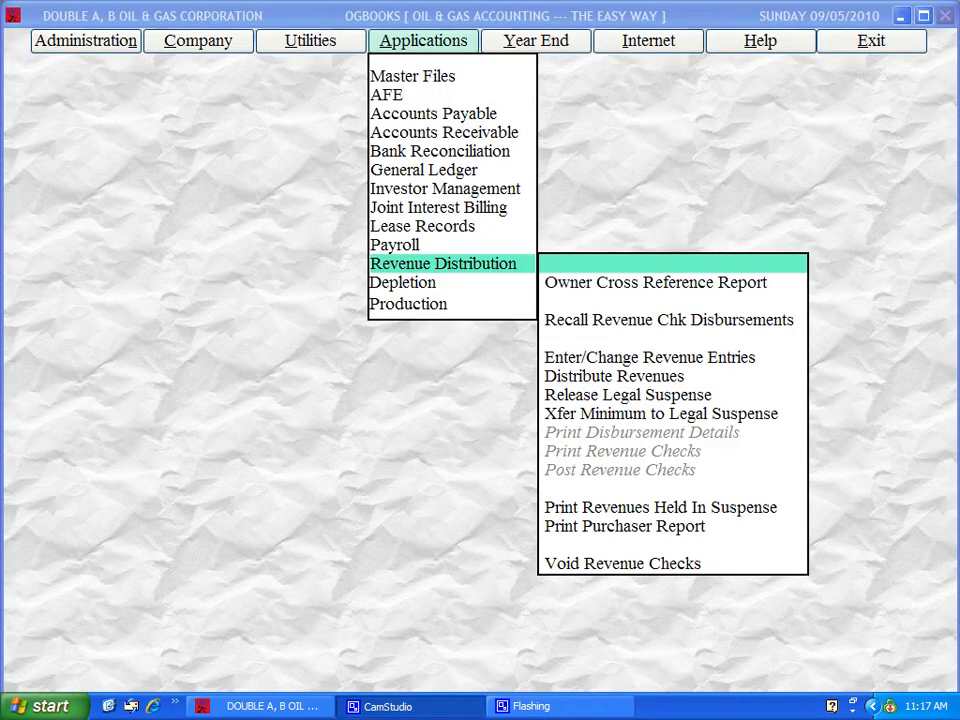
Run the Owner Cross Reference Report on screen for all owners
left_click(603, 285)
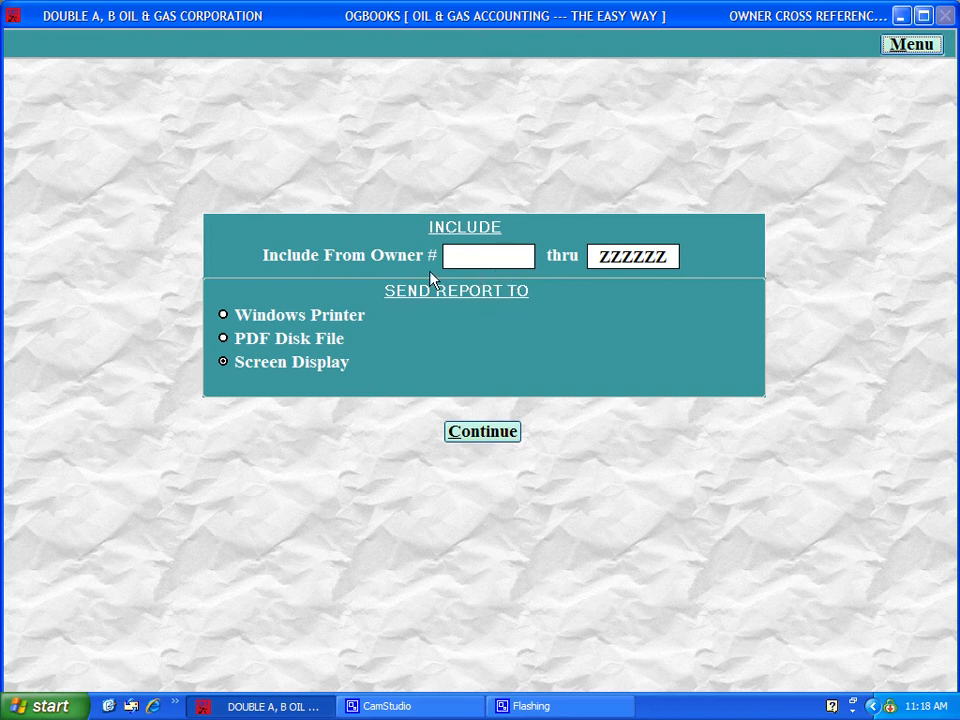
left_click(491, 439)
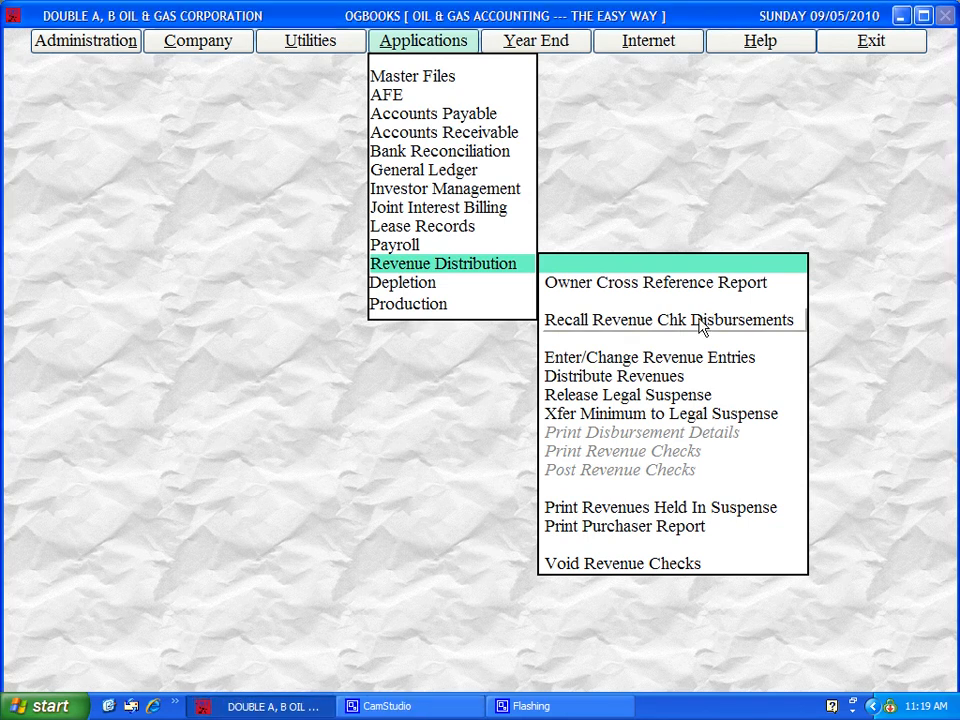
Recall one owner's 09/05/2010 revenue check disbursement to the screen, examine its detail and close the report
left_click(700, 321)
double_click(484, 96)
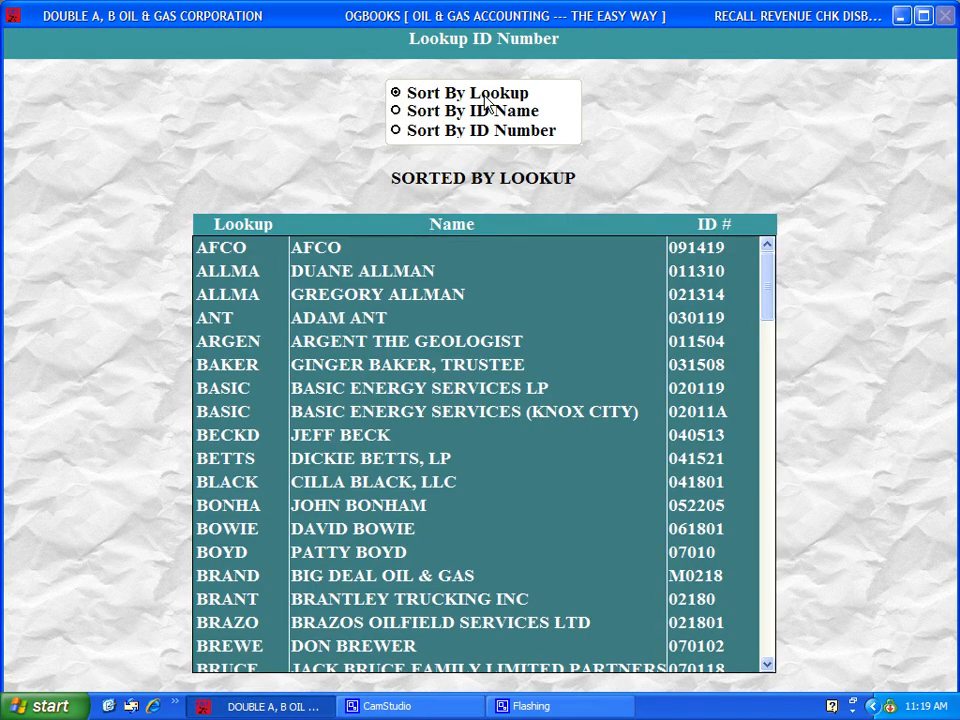
double_click(361, 319)
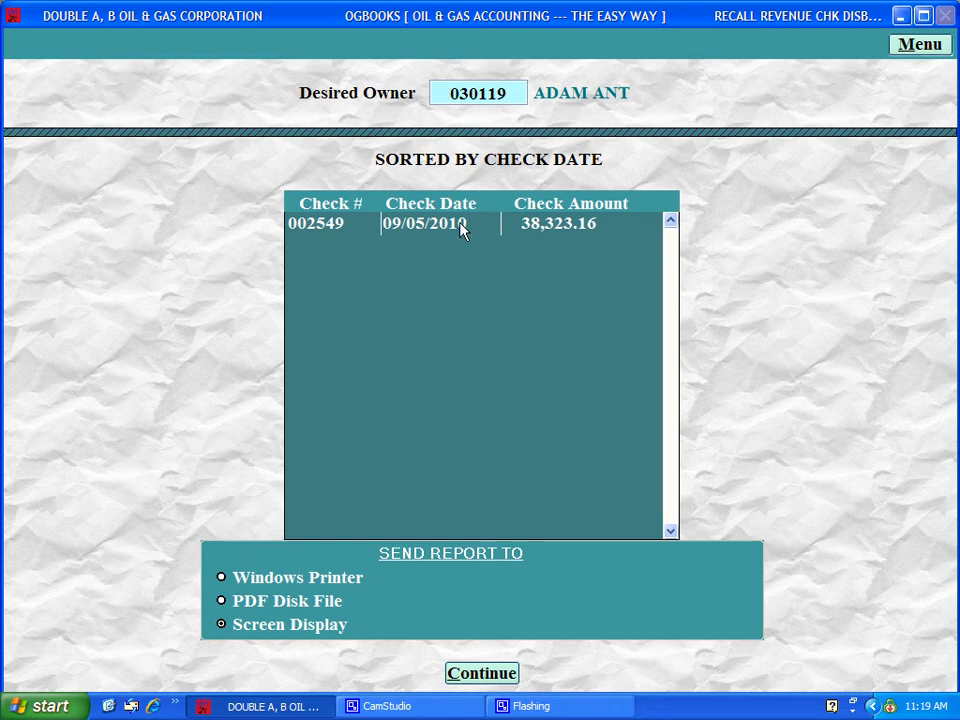
left_click(461, 224)
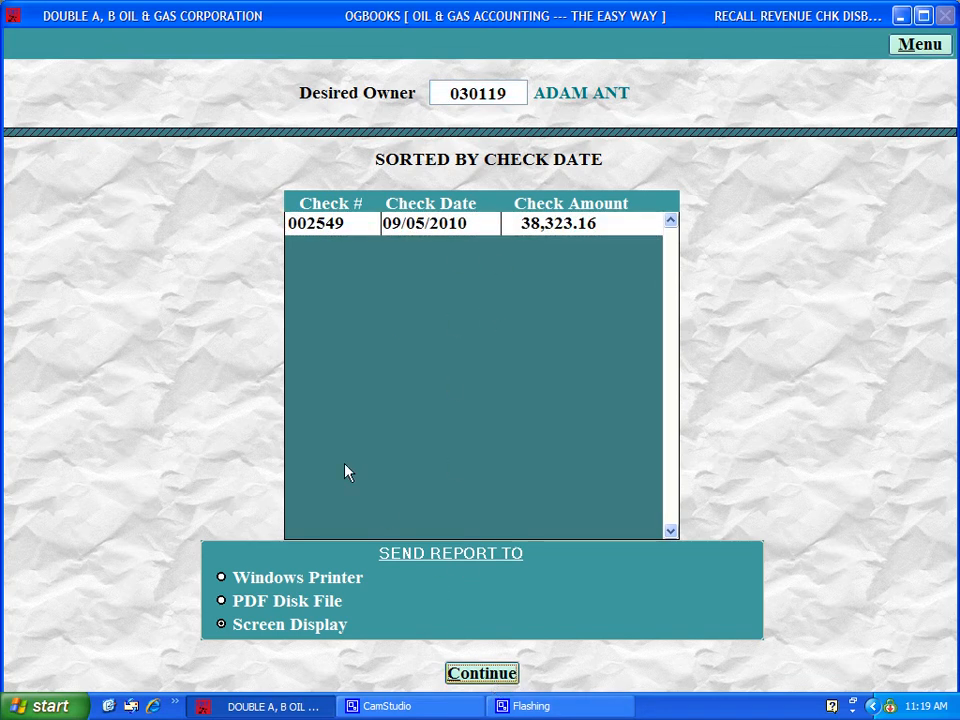
scroll(496, 267, "down", 2)
scroll(496, 267, "down", 3)
scroll(496, 267, "up", 5)
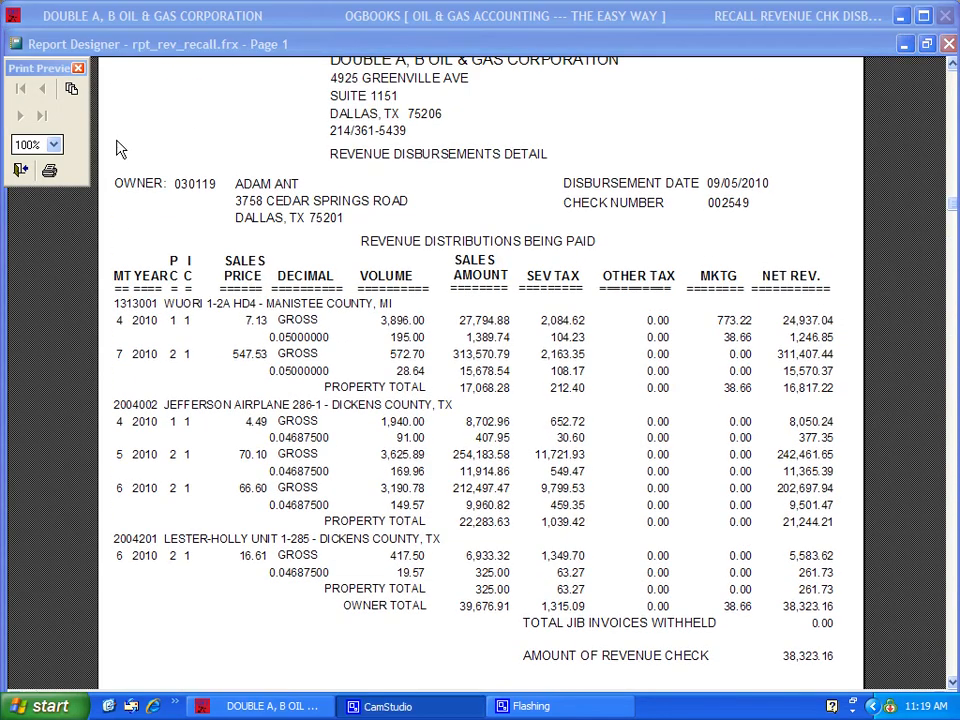
left_click(20, 170)
Display the detailed legal suspense listing sorted by owner for a single owner on screen, and close it
left_click(716, 512)
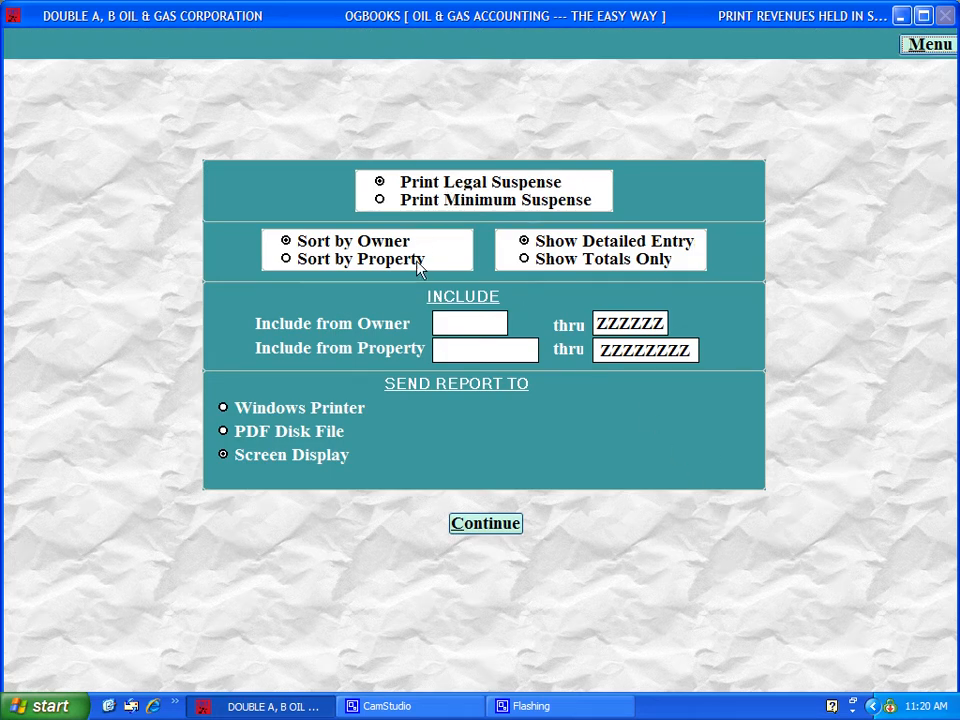
double_click(446, 330)
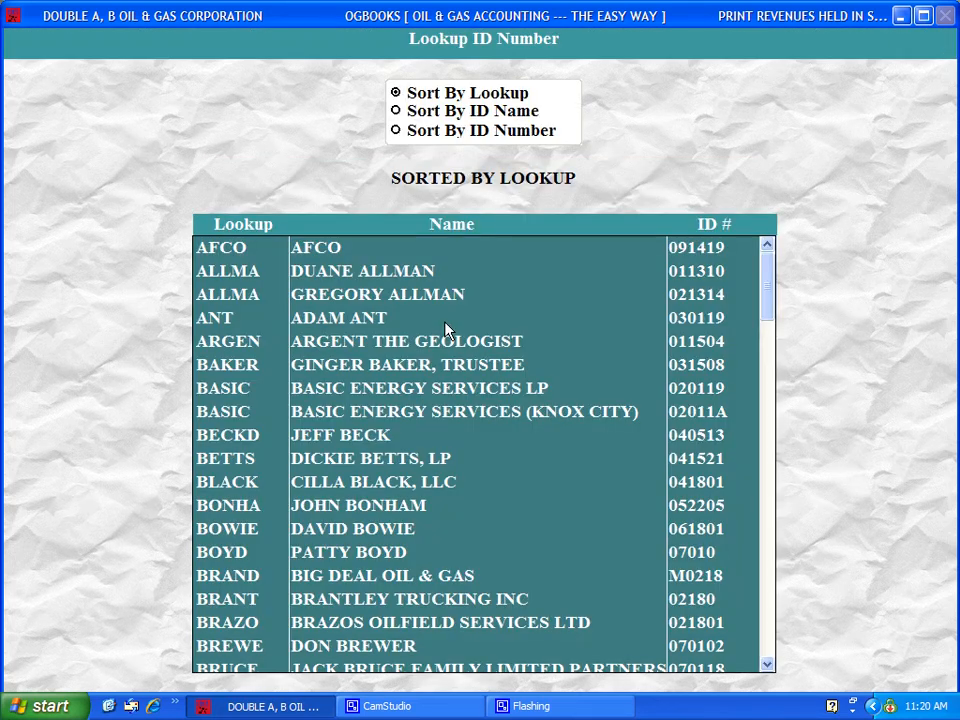
type("by")
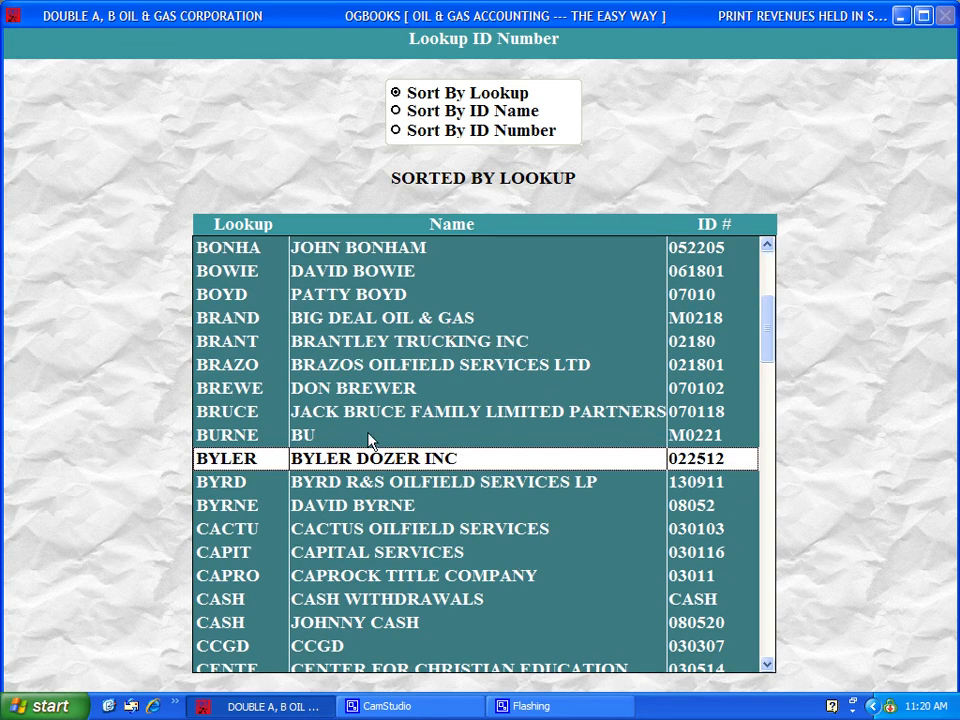
double_click(338, 513)
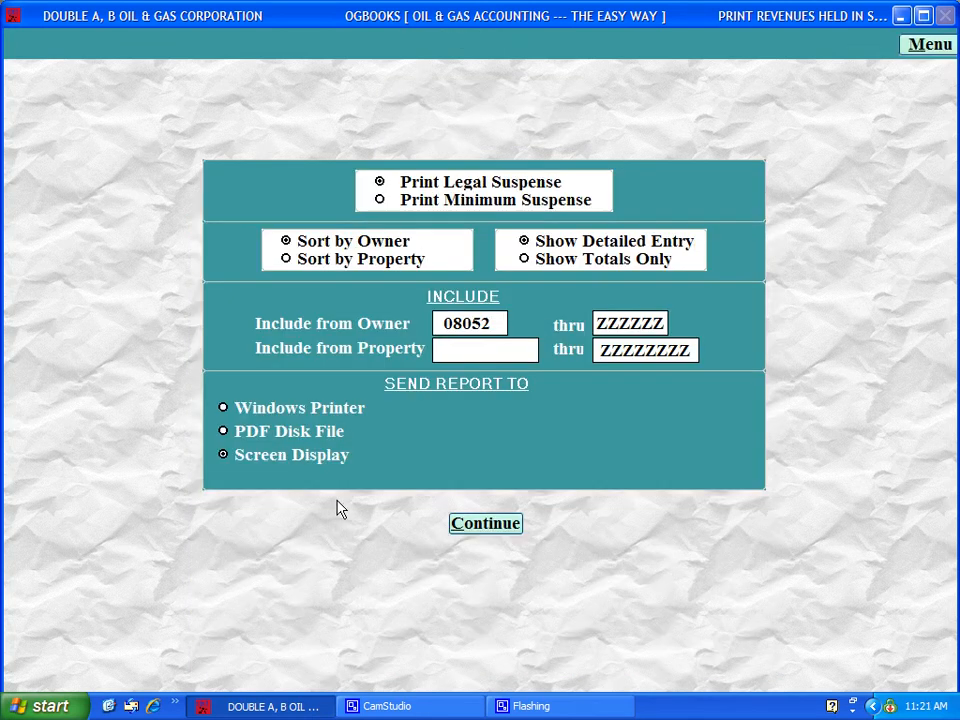
left_click(592, 326)
type("08052Z")
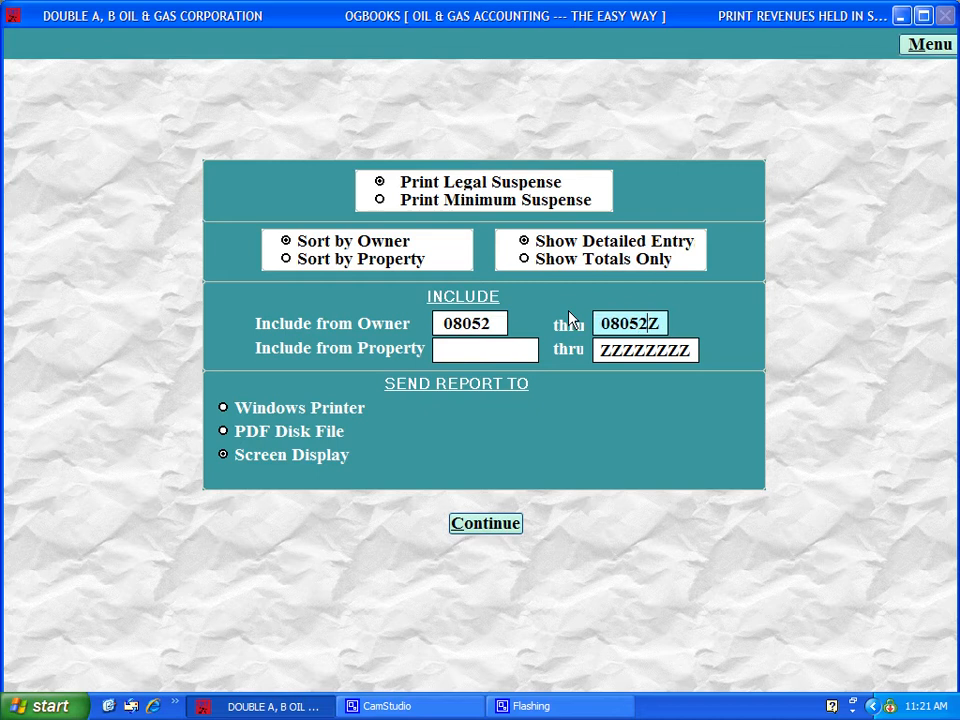
key("Delete")
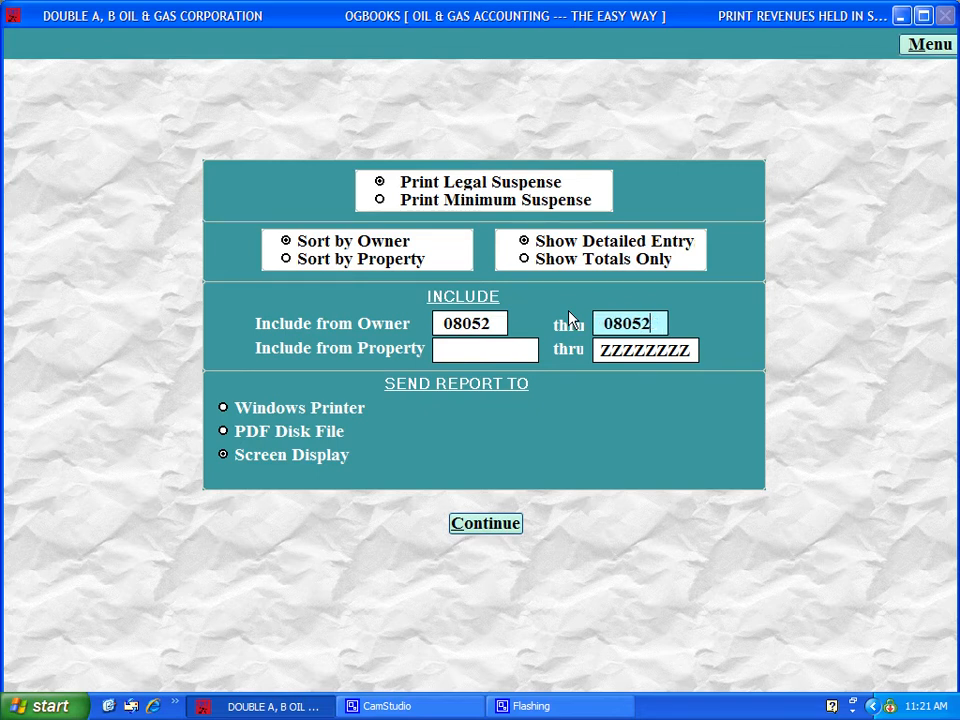
left_click(485, 523)
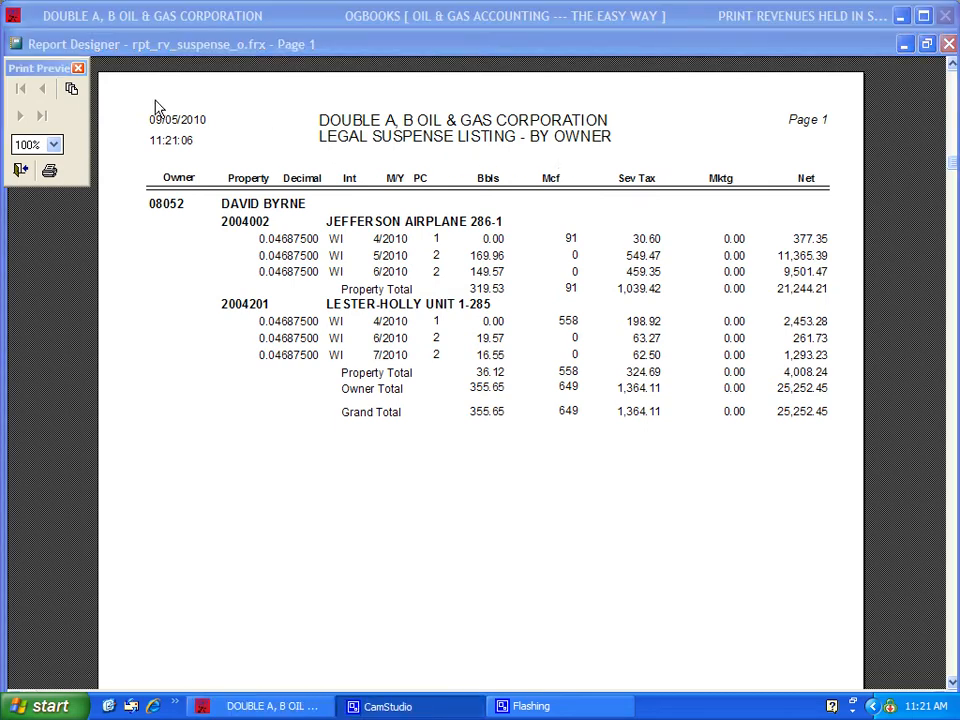
left_click(20, 172)
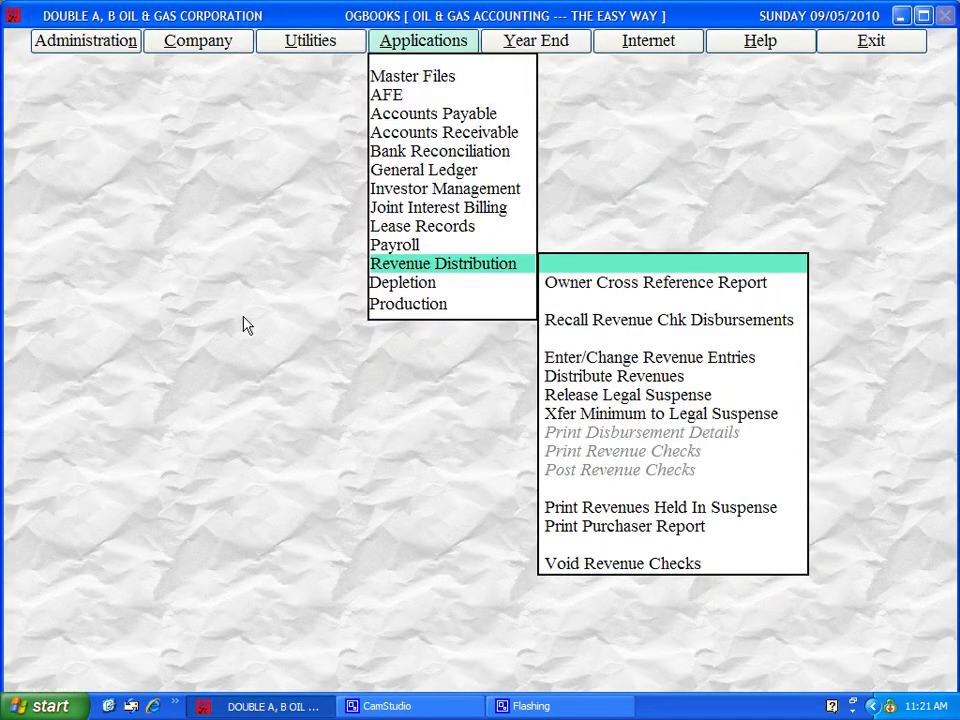
Open the Release Legal Suspense function of Revenue Distribution
left_click(591, 396)
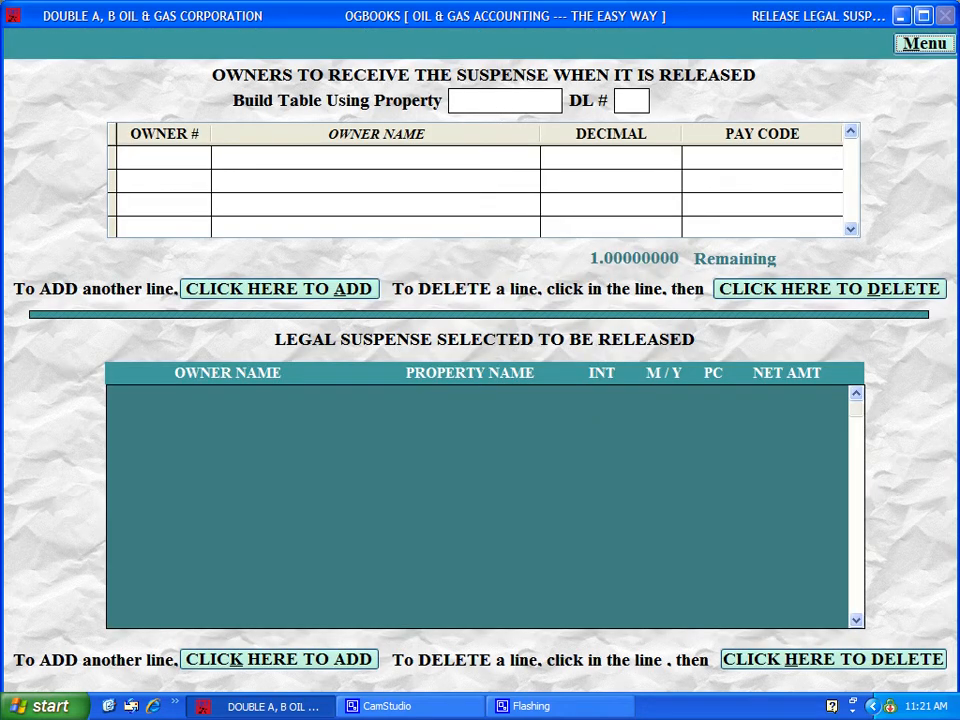
left_click(288, 291)
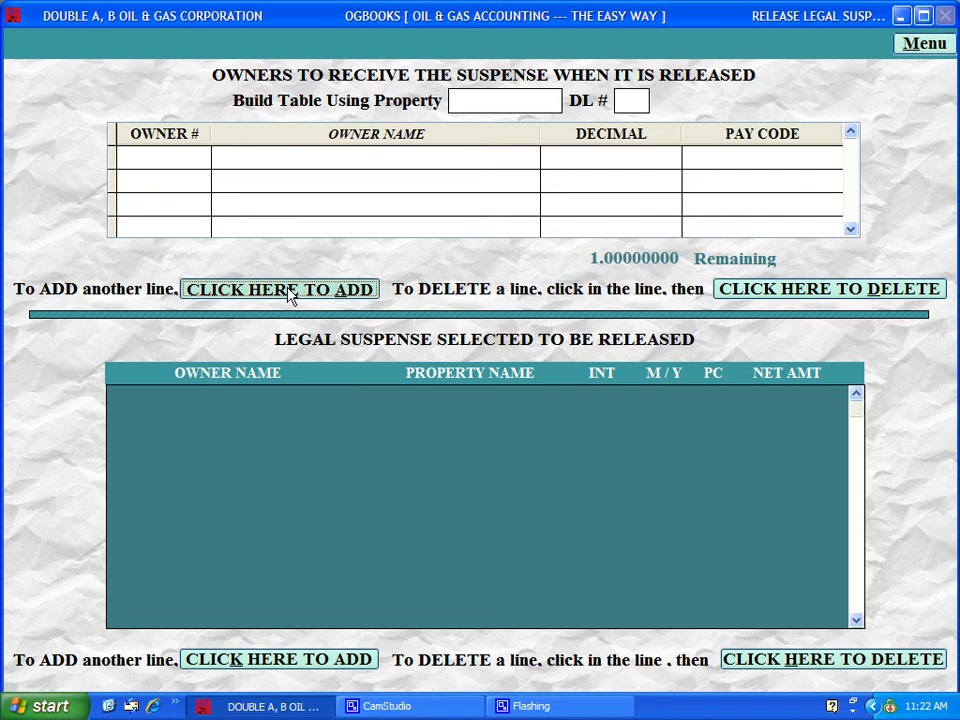
double_click(167, 165)
double_click(344, 468)
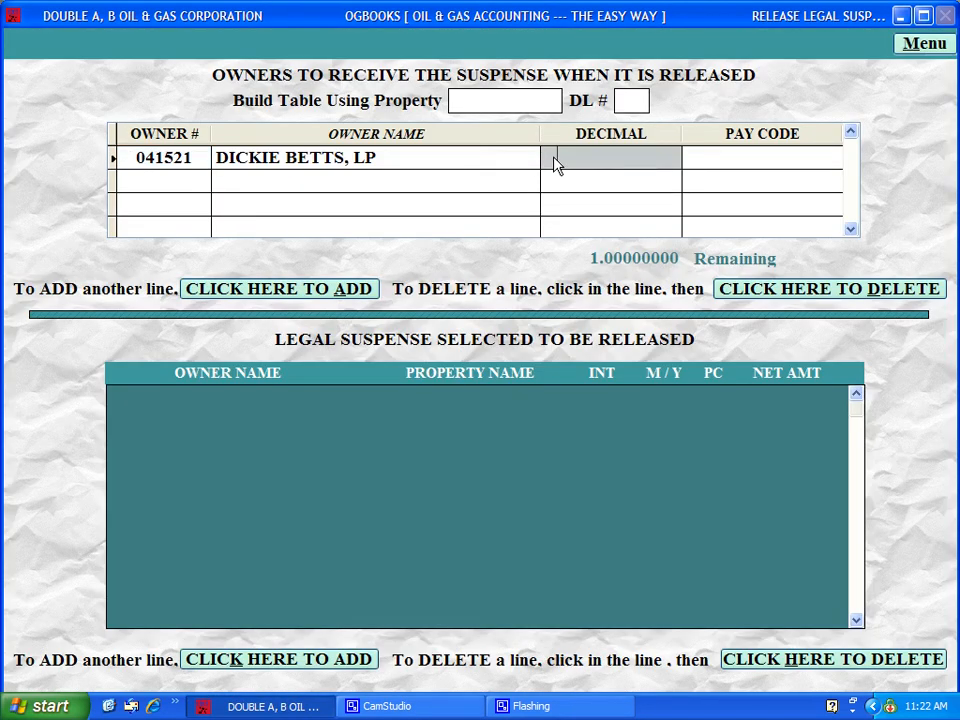
type(".5")
key("Tab")
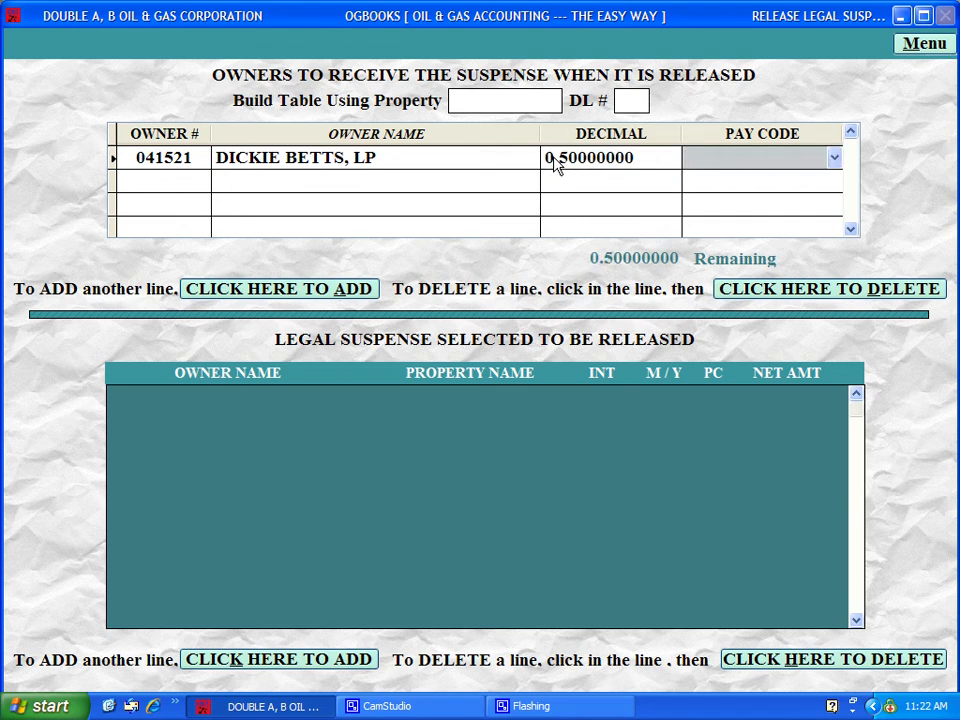
left_click(838, 160)
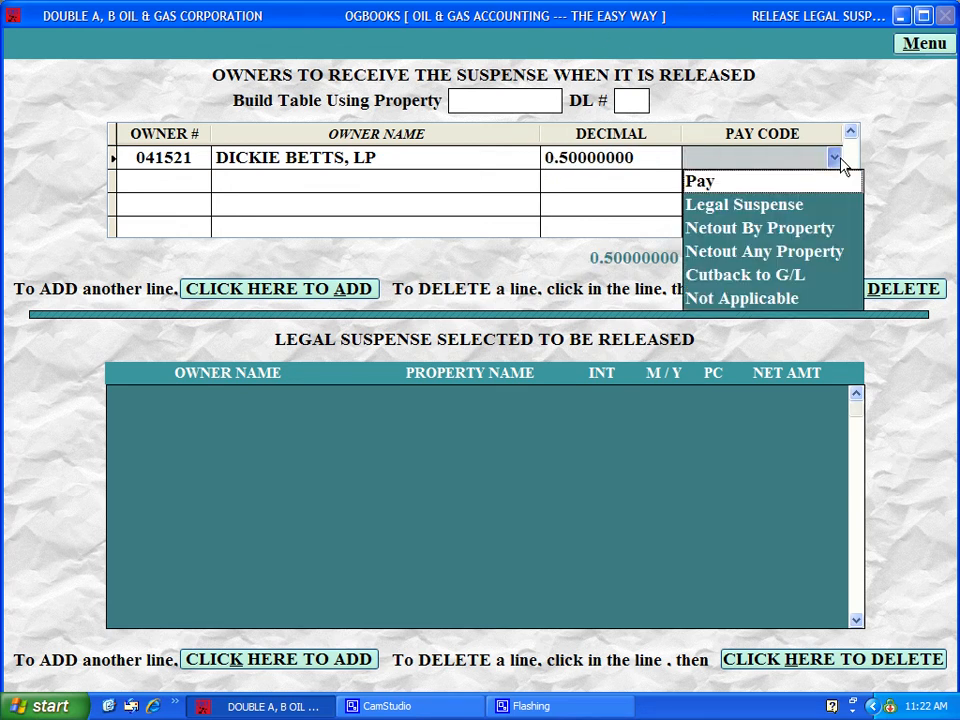
left_click(772, 186)
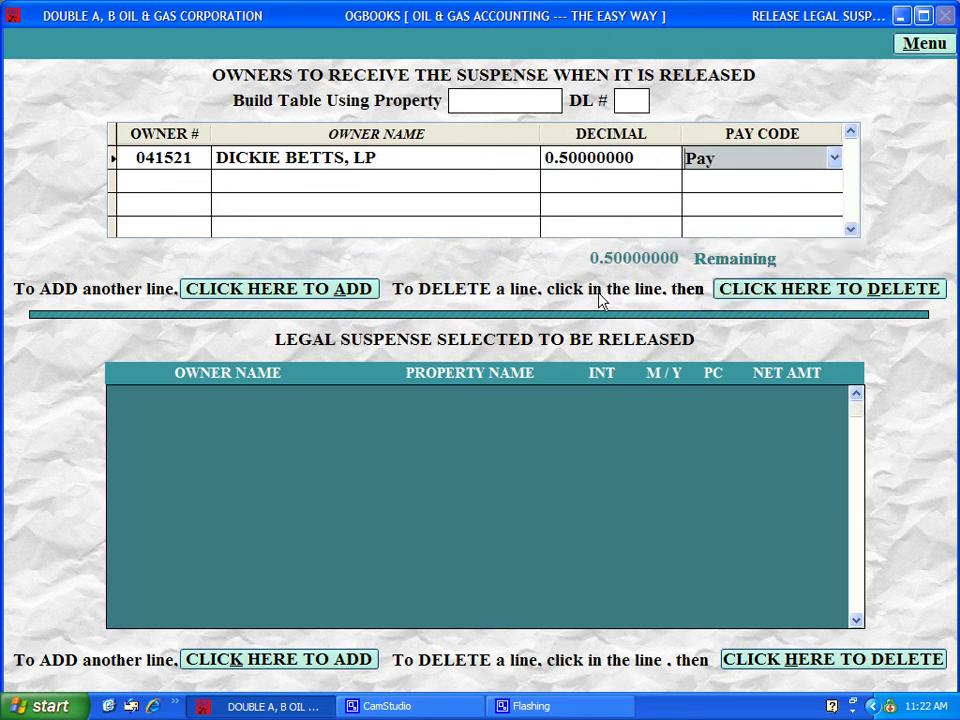
left_click(365, 288)
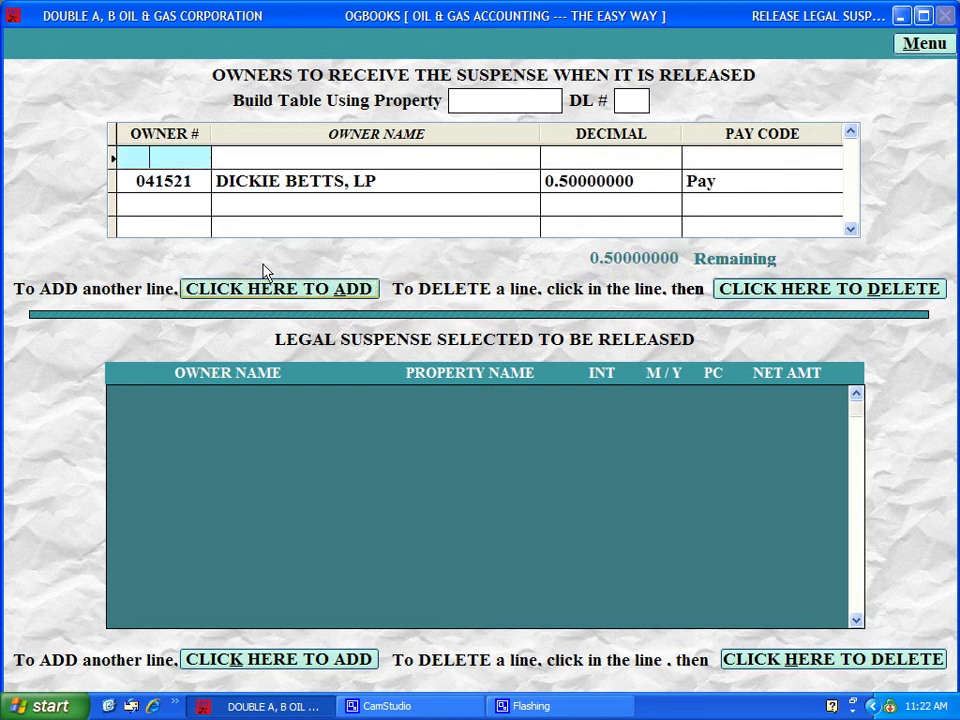
double_click(185, 170)
double_click(371, 577)
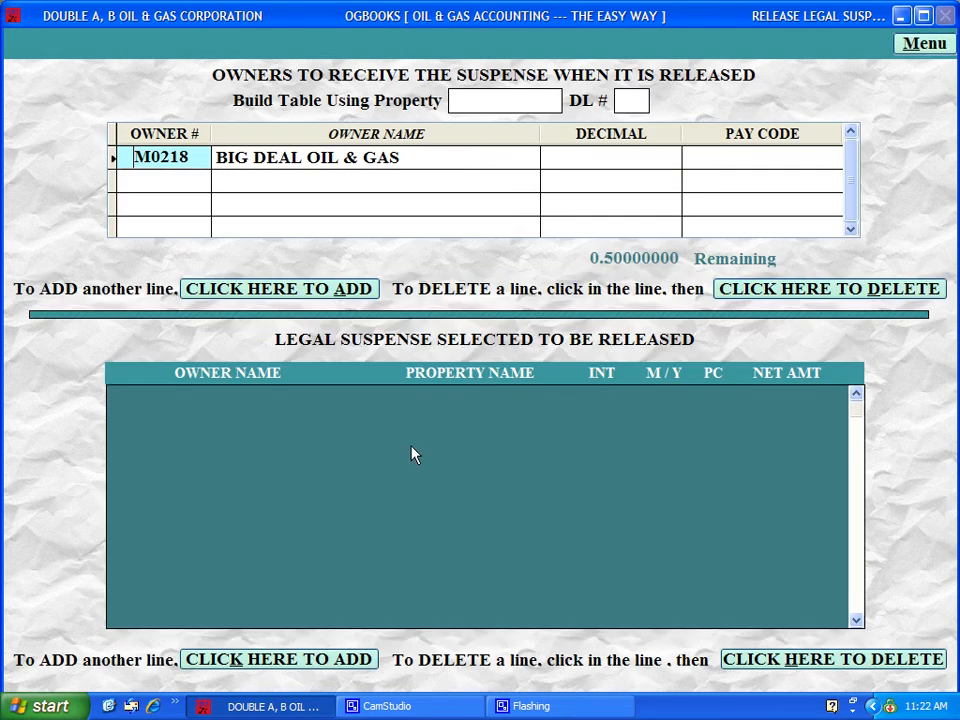
left_click(565, 163)
type(".50000000")
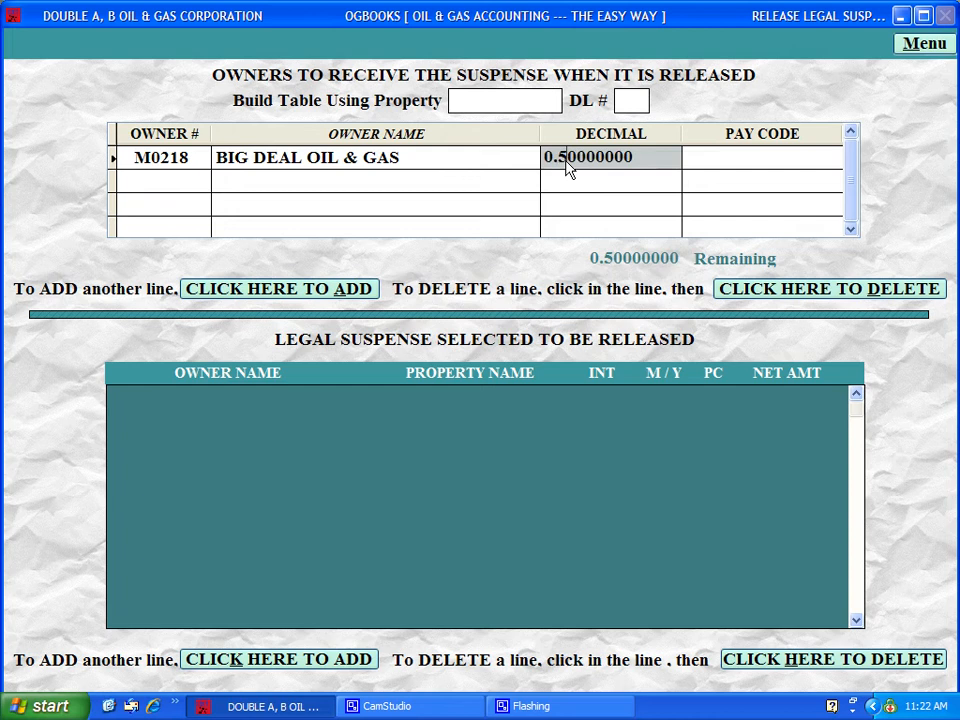
key("Tab")
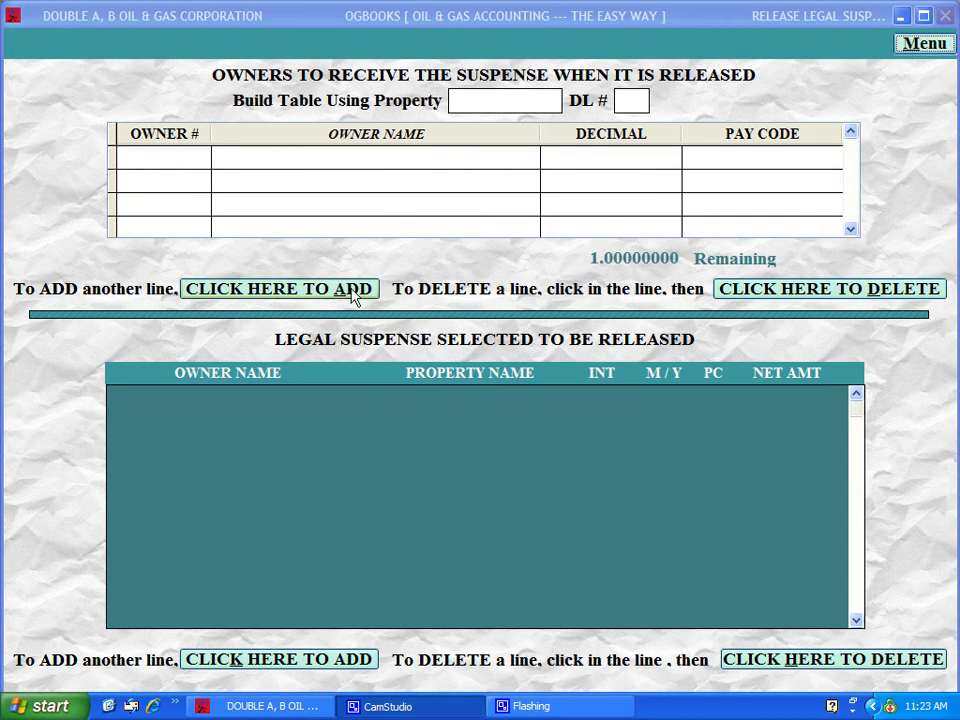
Add DICKIE BETTS, LP as an owner to receive the released suspense, with decimal 0.5 and pay code Pay
left_click(352, 296)
double_click(171, 167)
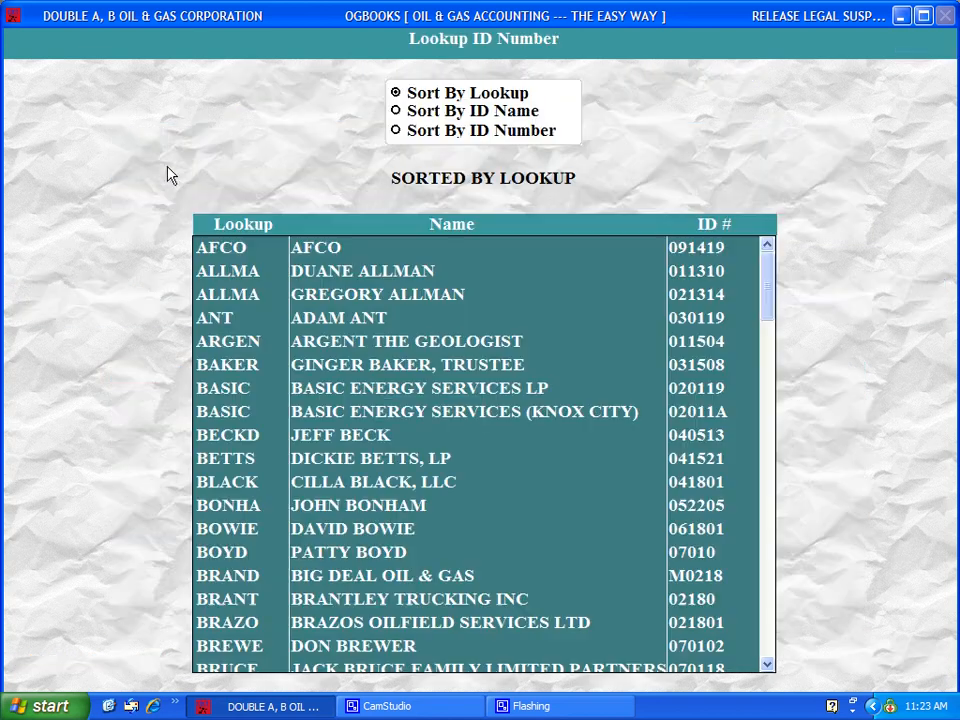
double_click(368, 458)
left_click(558, 168)
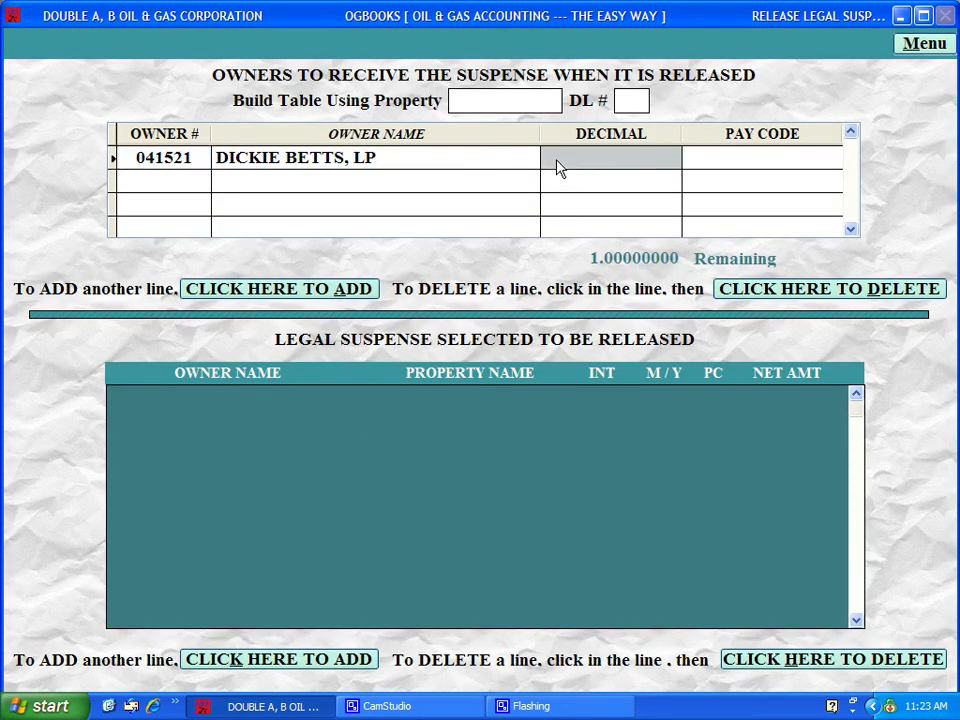
type(".5")
key("Tab")
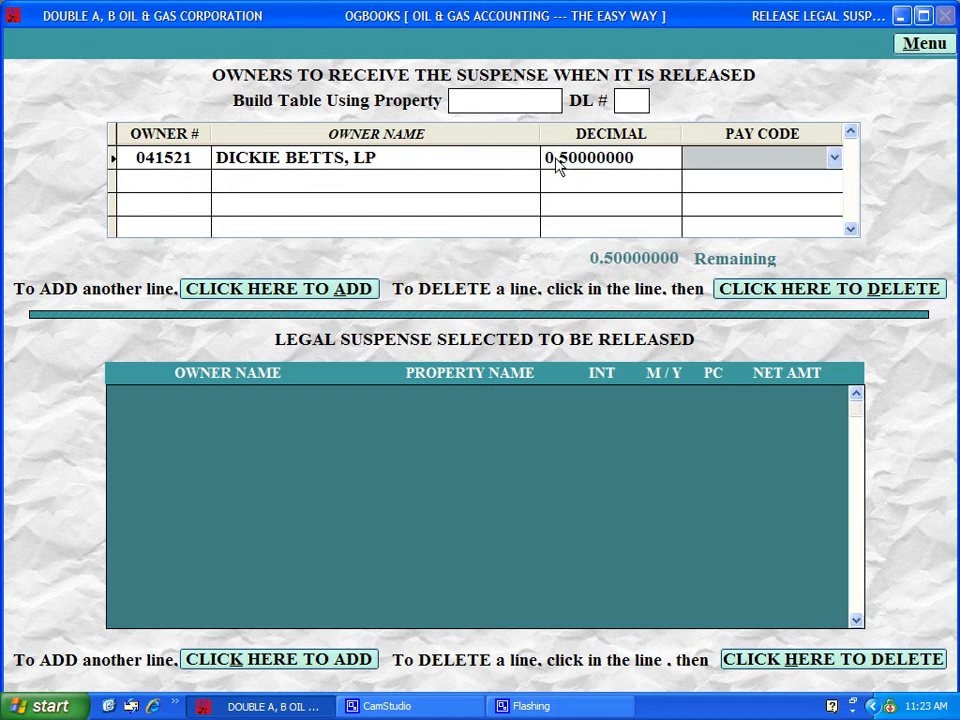
left_click(834, 162)
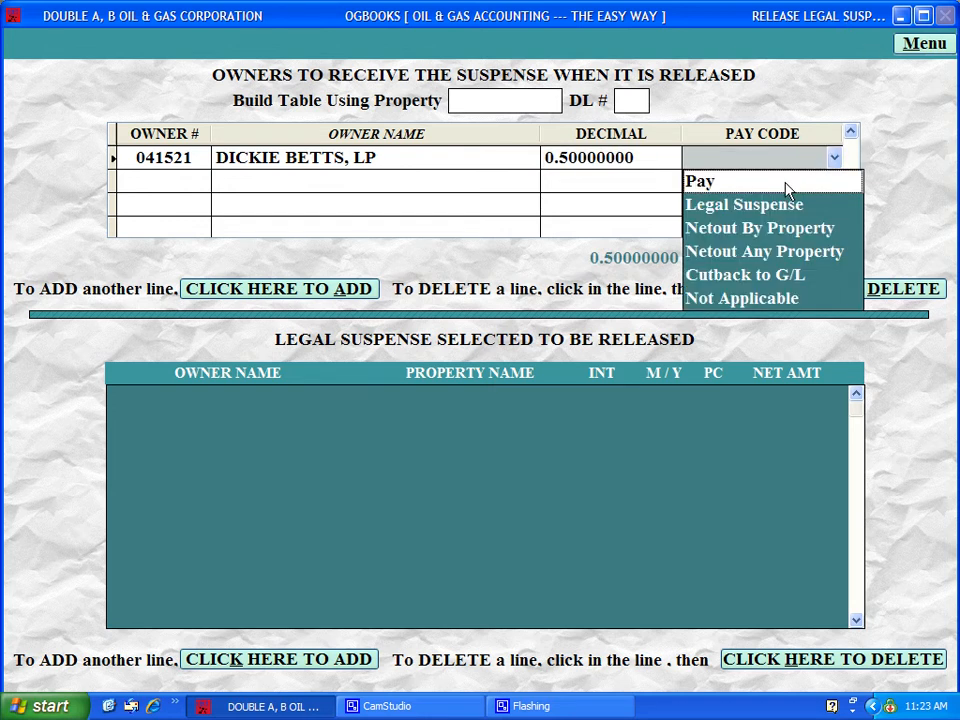
left_click(786, 182)
Add BIG DEAL OIL & GAS as a second receiving owner, with decimal 0.5 and pay code Netout Any Property
left_click(274, 291)
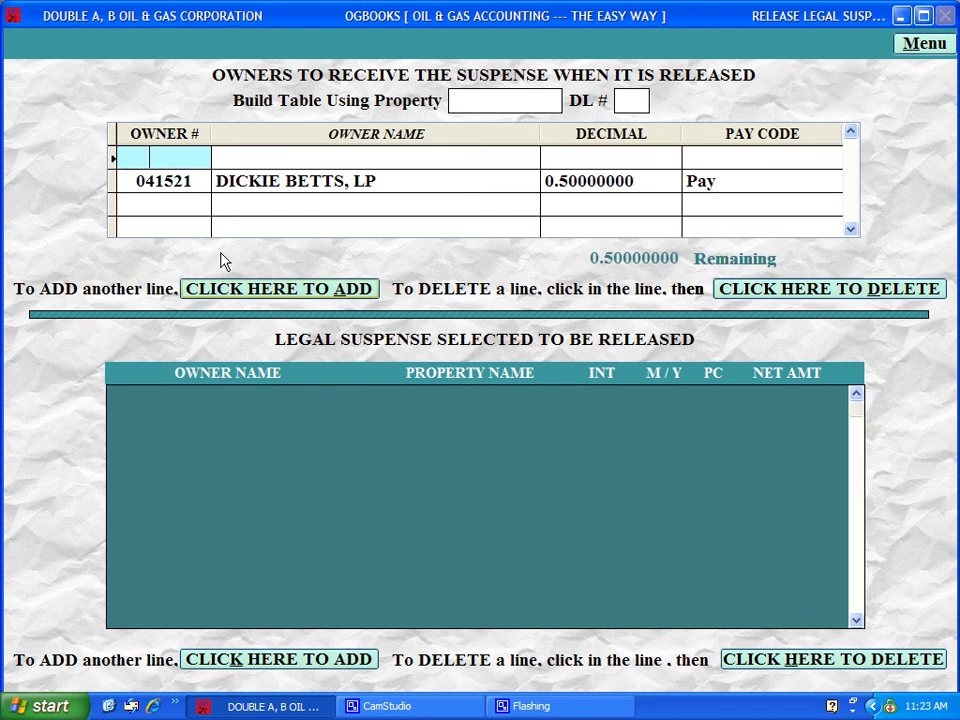
double_click(167, 168)
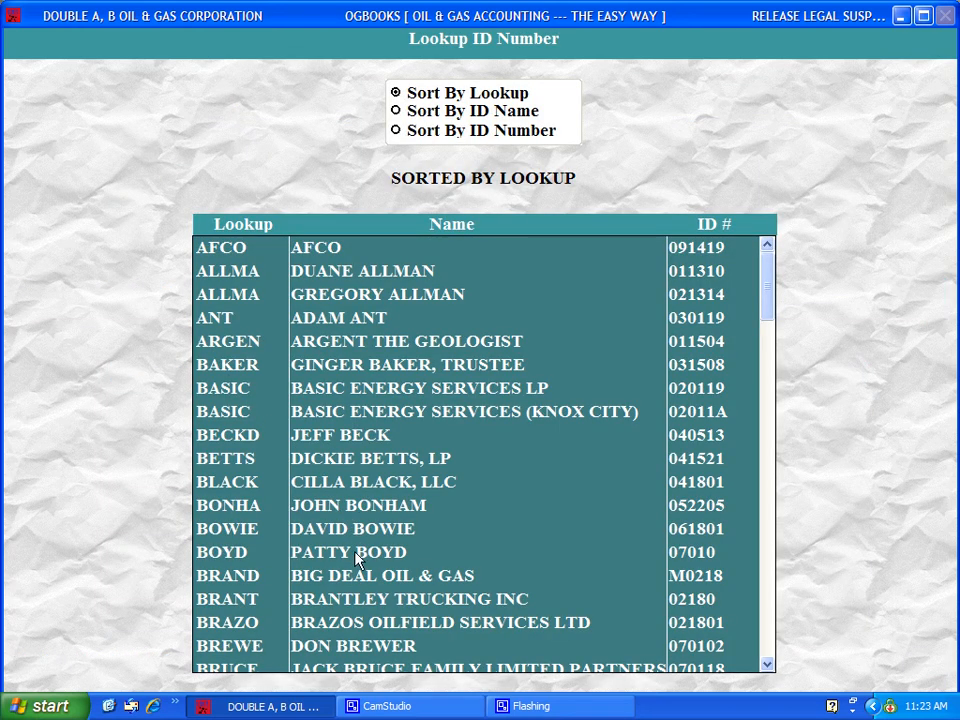
double_click(350, 580)
key("Return")
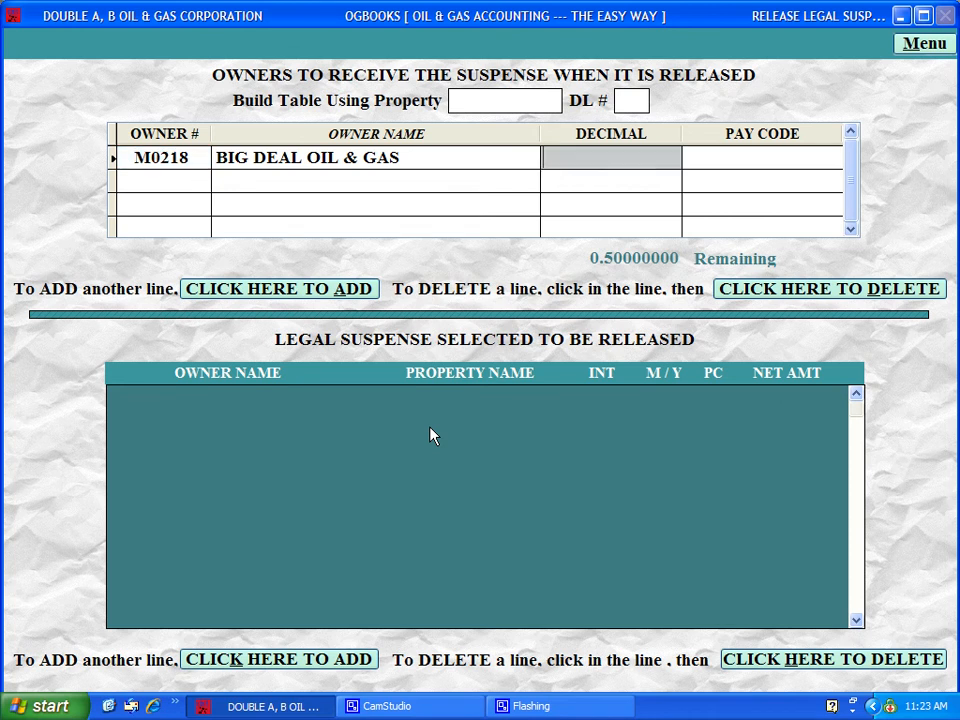
key("Return")
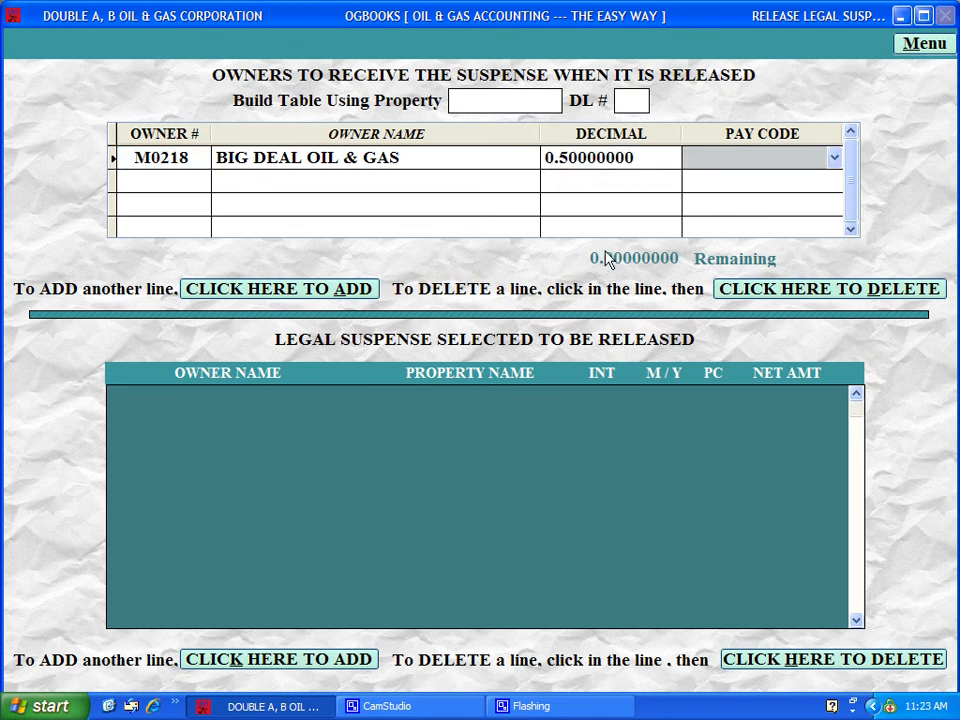
left_click(835, 158)
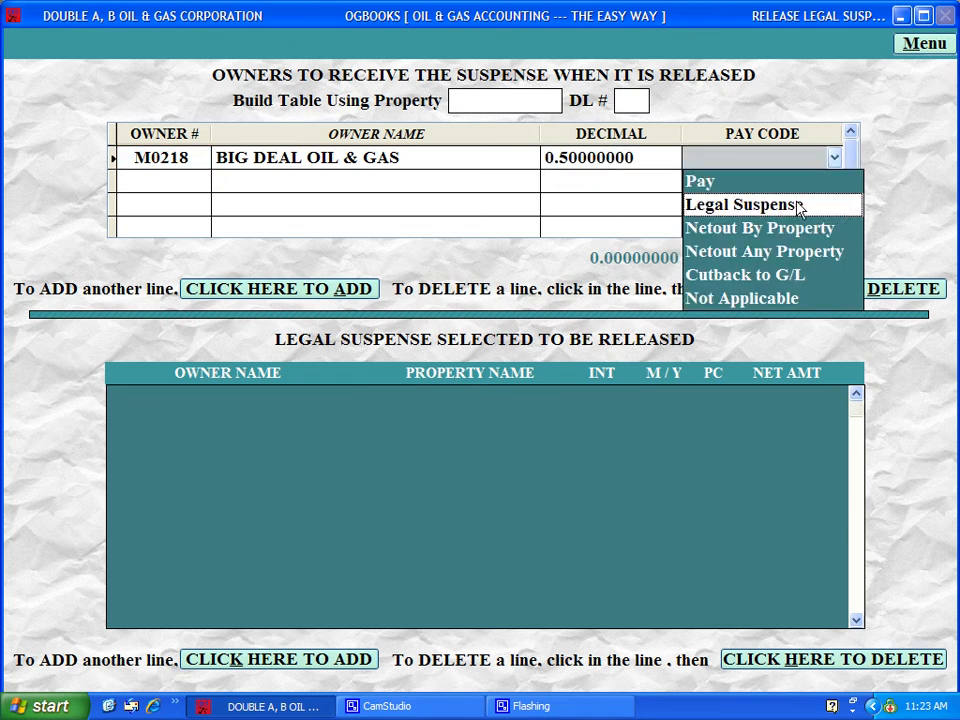
left_click(782, 252)
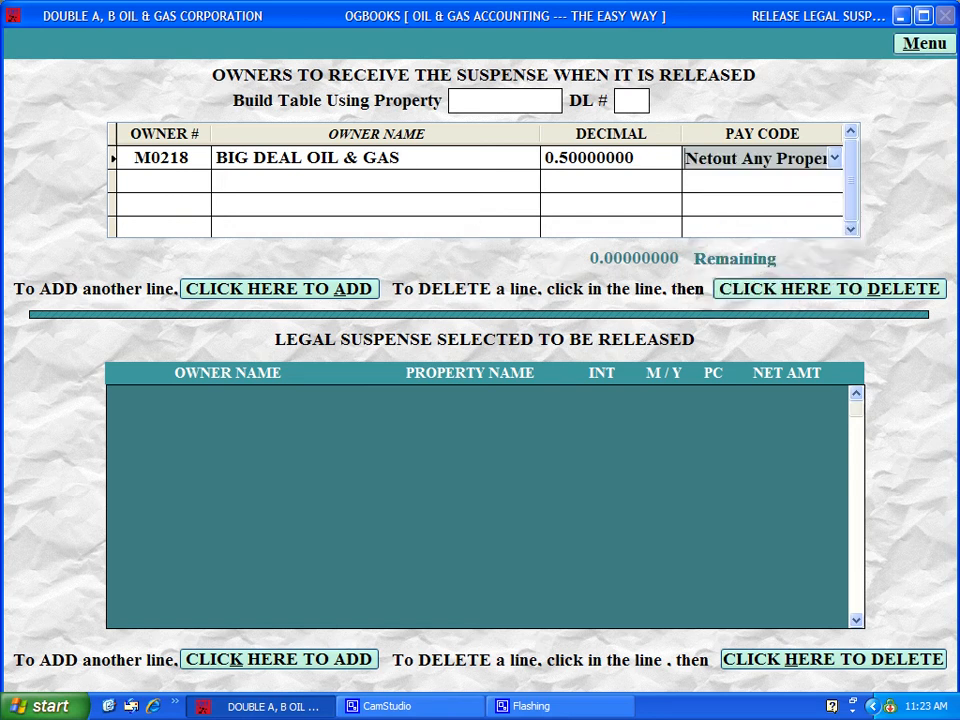
Select all legal suspense entries of the owner from the suspense listing for release, covering JEFFERSON AIRPLANE 286-1 and LESTER-HOLLY UNIT 1-285
left_click(211, 661)
left_click(428, 101)
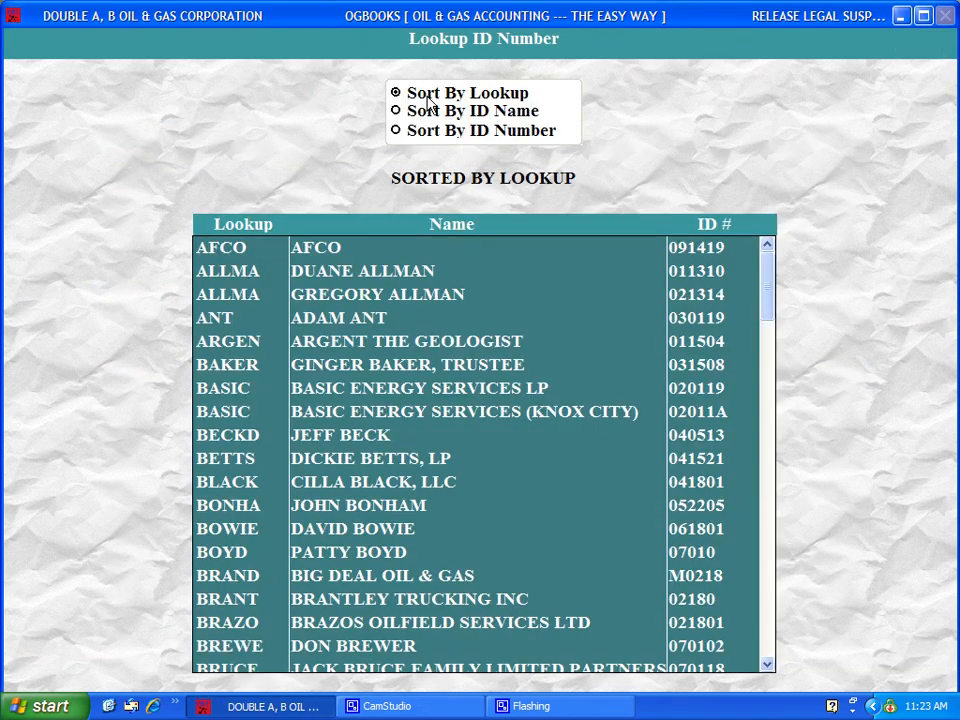
type("by")
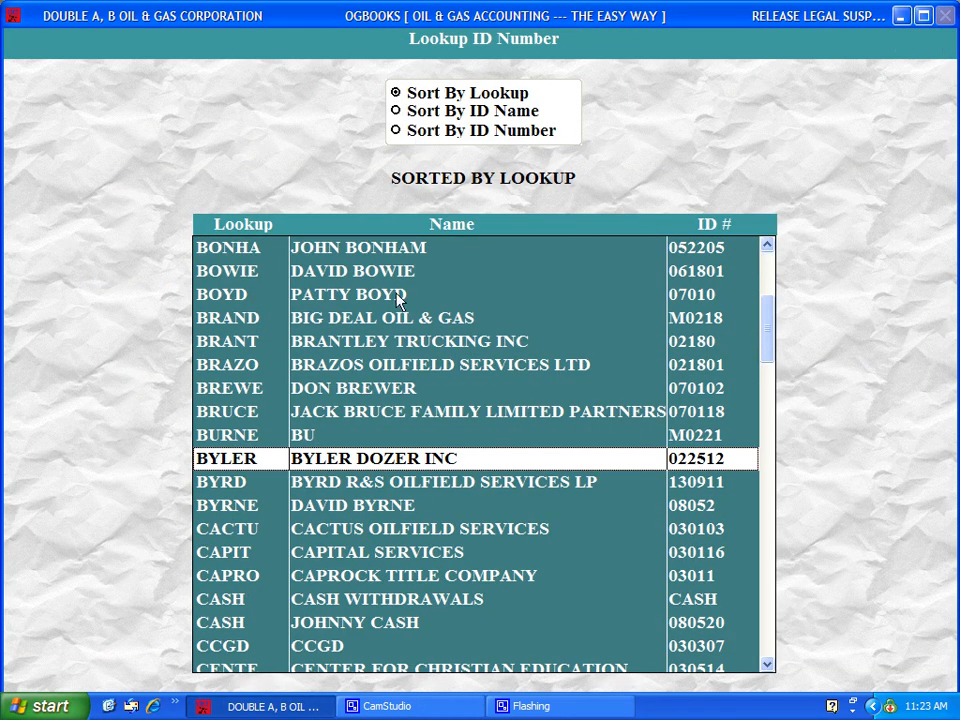
double_click(385, 507)
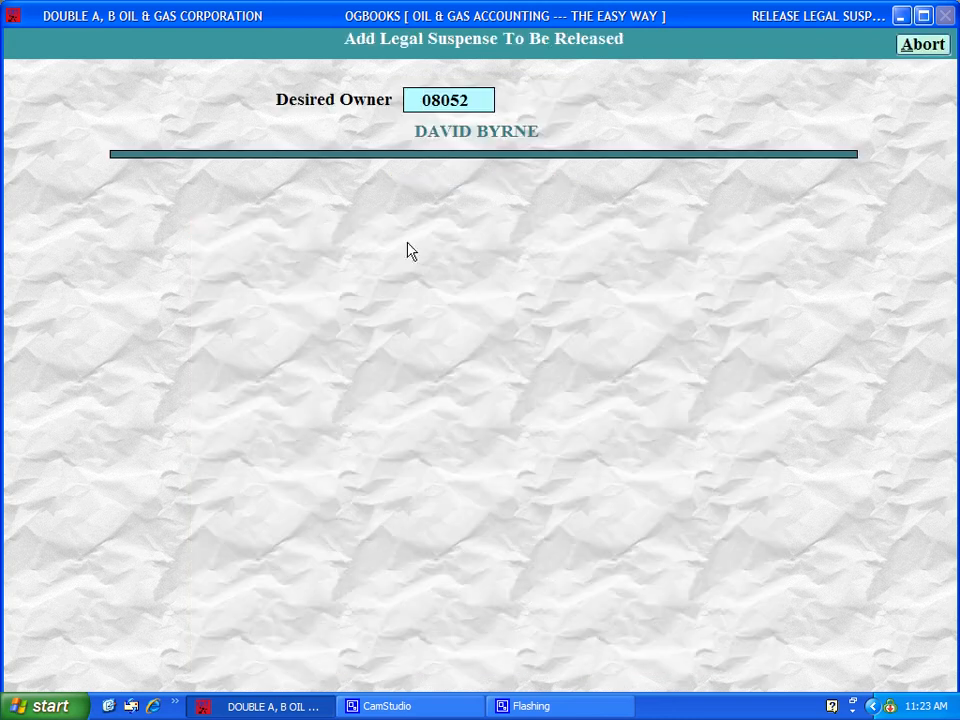
key("Return")
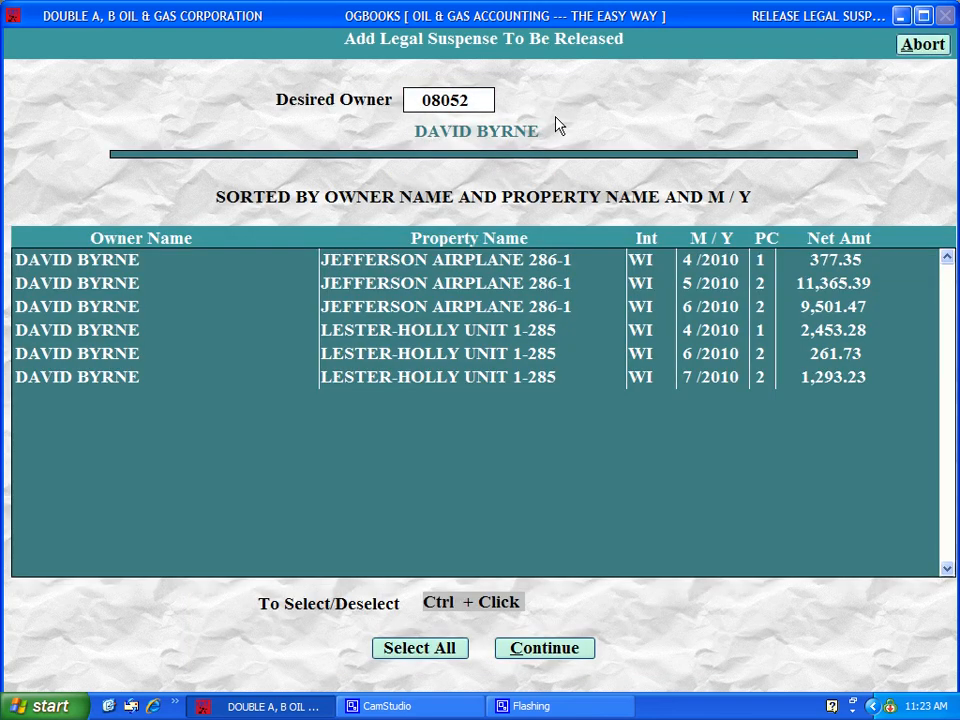
left_click(517, 260, "ctrl")
left_click(510, 284)
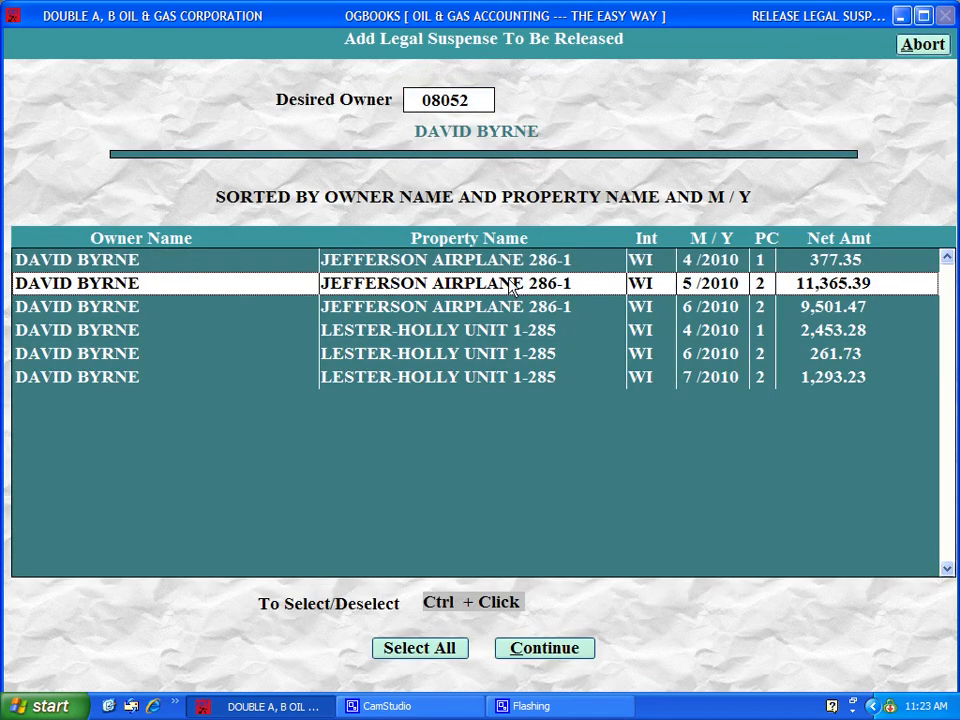
left_click(507, 332, "shift")
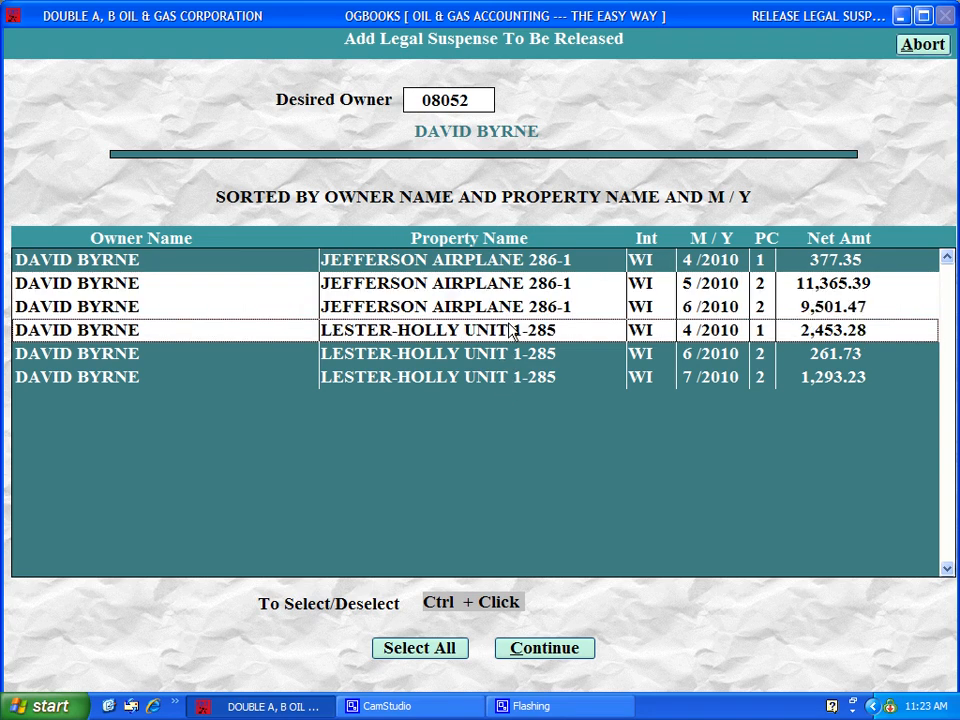
left_click(455, 650)
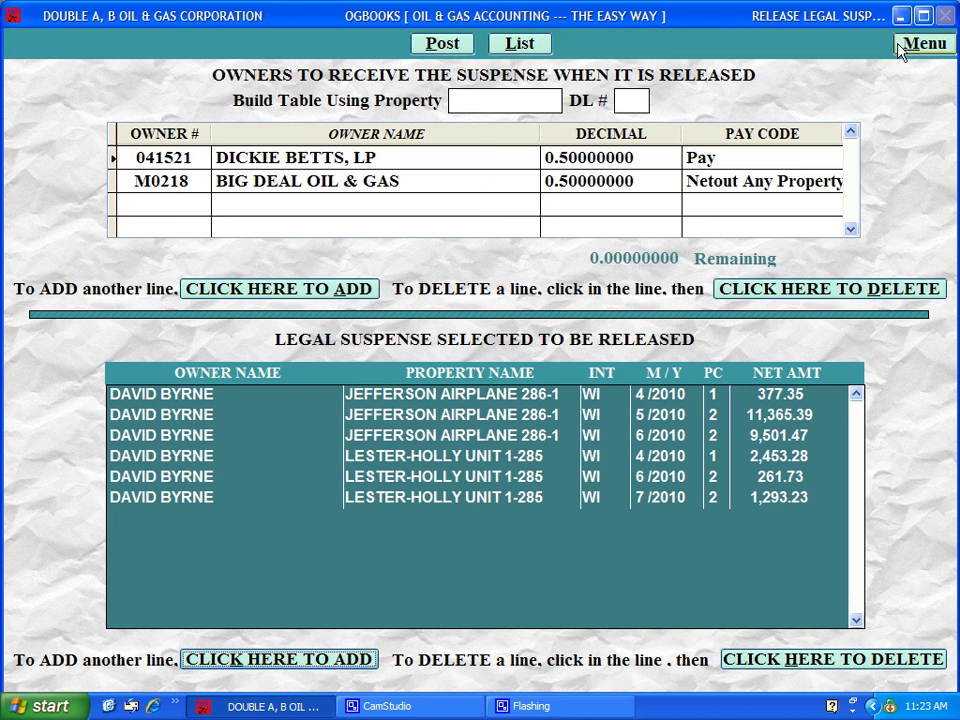
Post the release of the selected legal suspense entries to the two receiving owners, using G/L month September of 2010
left_click(443, 44)
left_click(452, 409)
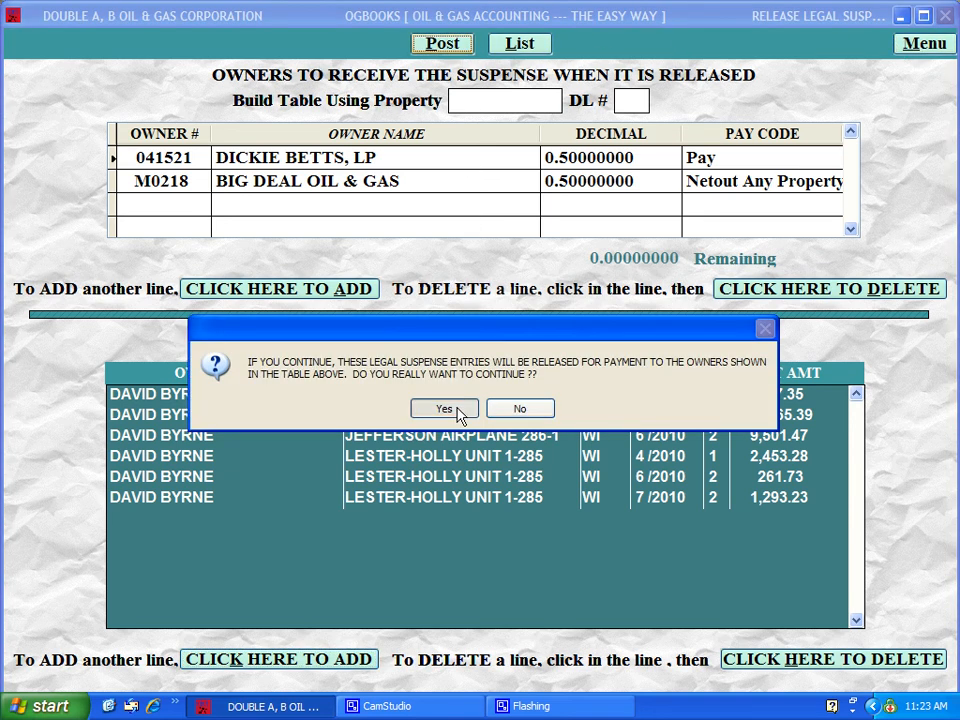
left_click(921, 47)
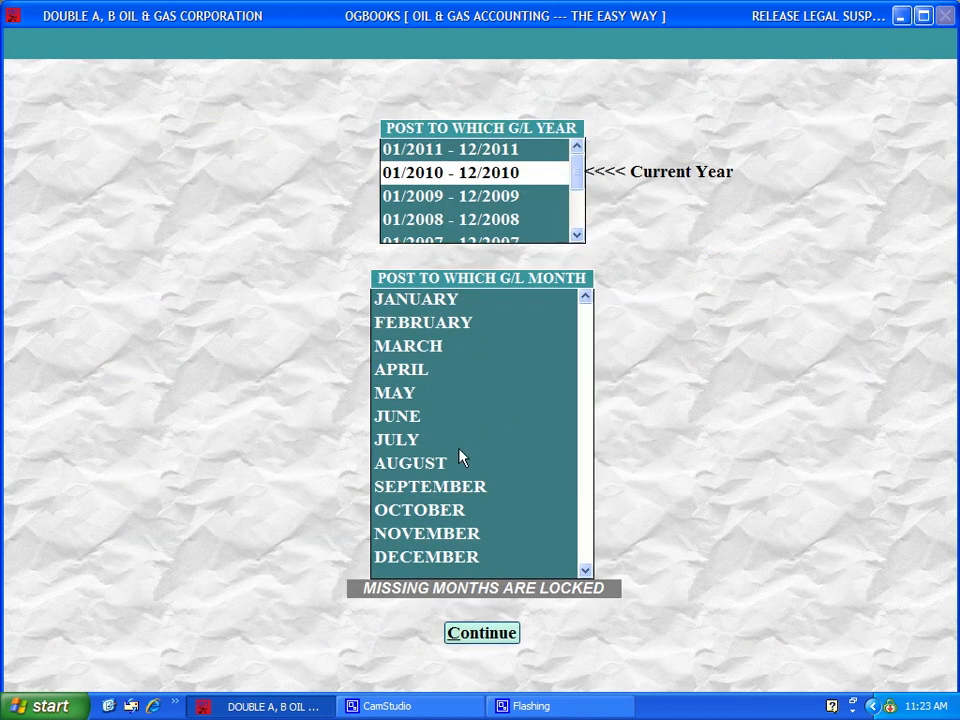
left_click(452, 488)
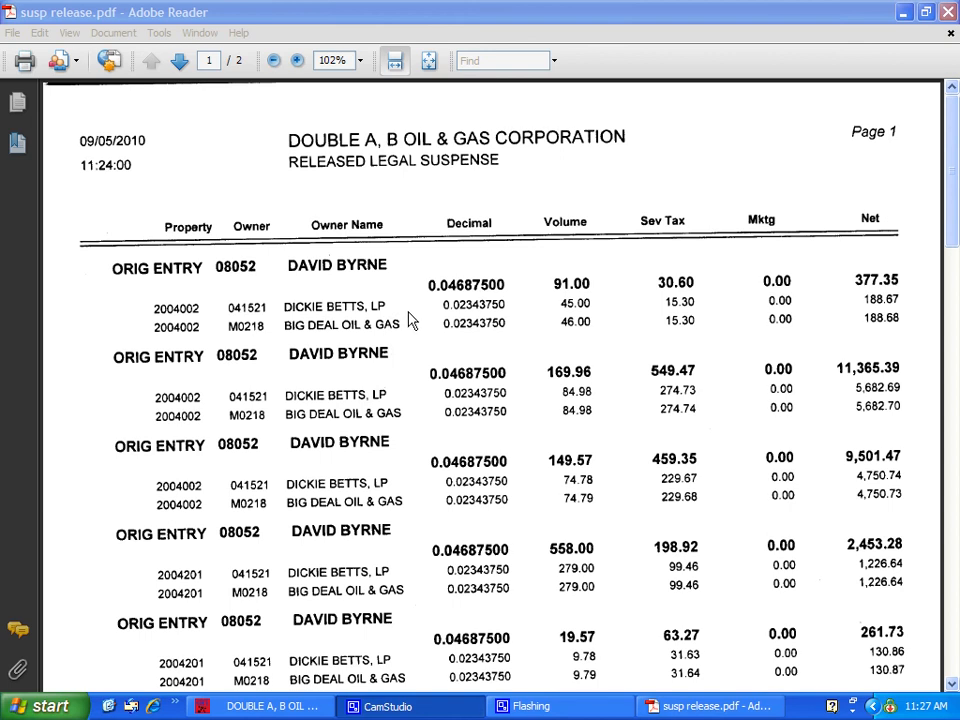
Examine the Released Legal Suspense report in Adobe Reader, comparing each original entry with its split between the two new owners
left_click(811, 289)
key("ctrl+a")
scroll(811, 296, "down", 6)
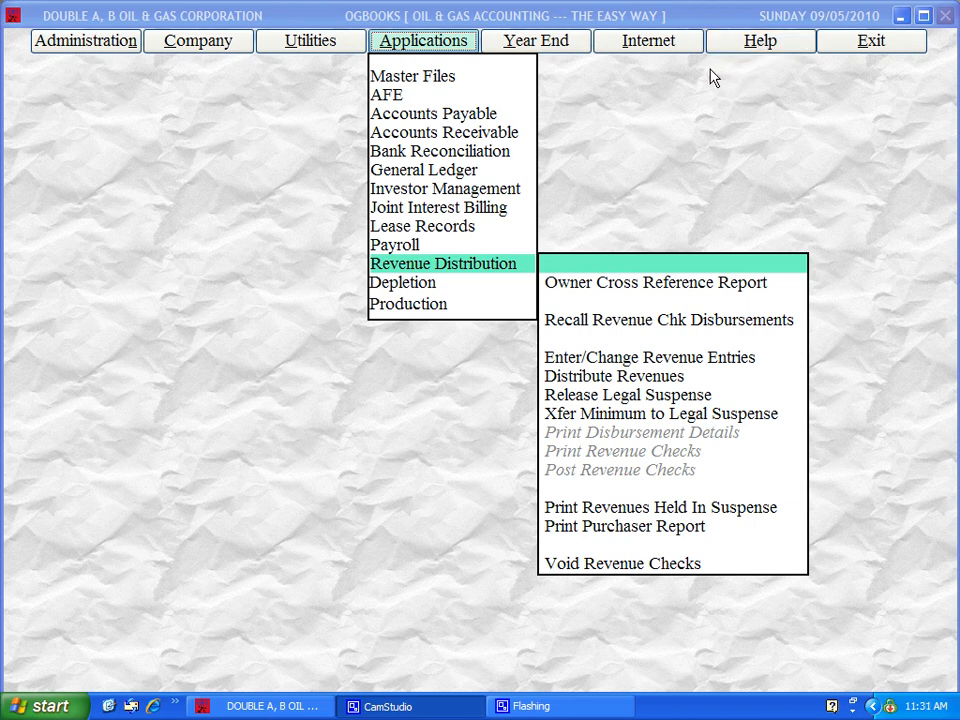
Open the vendor's Contact Us information from the program's help topics
left_click(753, 44)
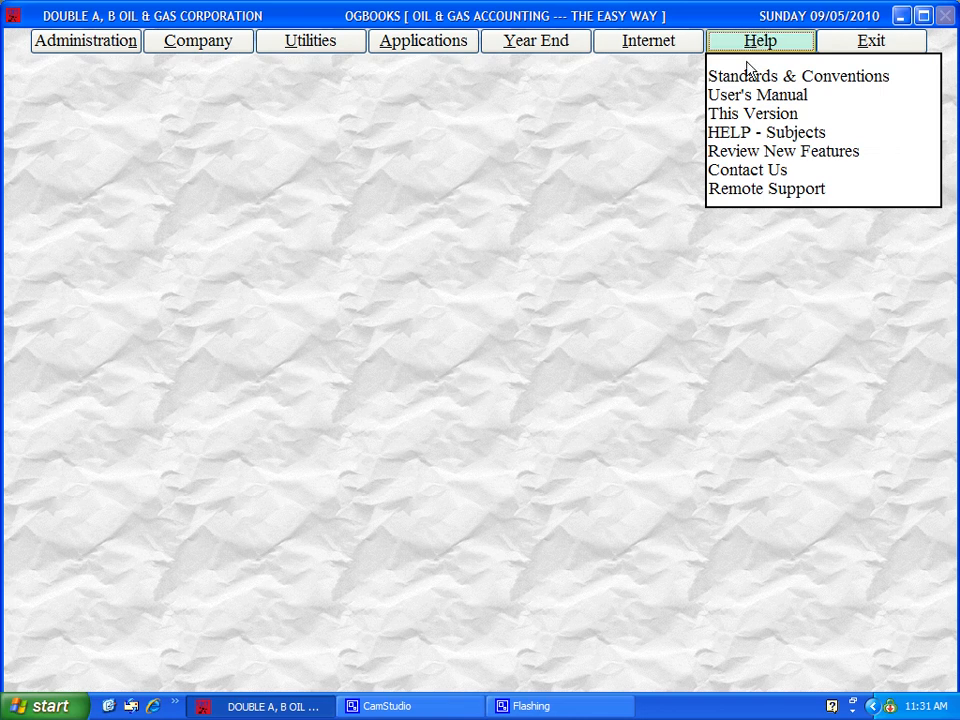
left_click(748, 170)
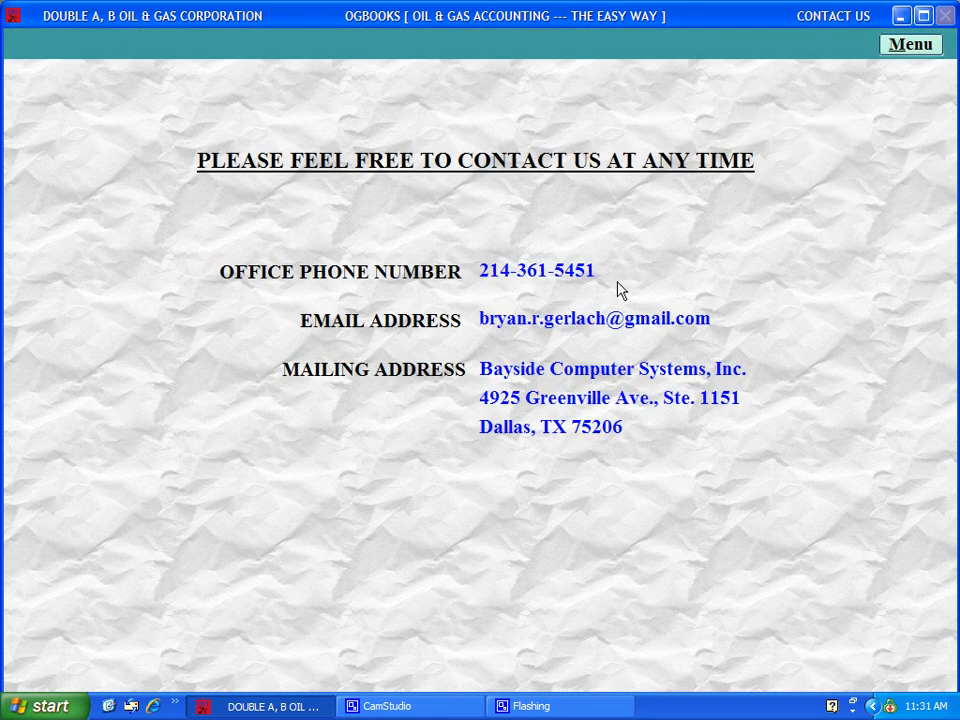